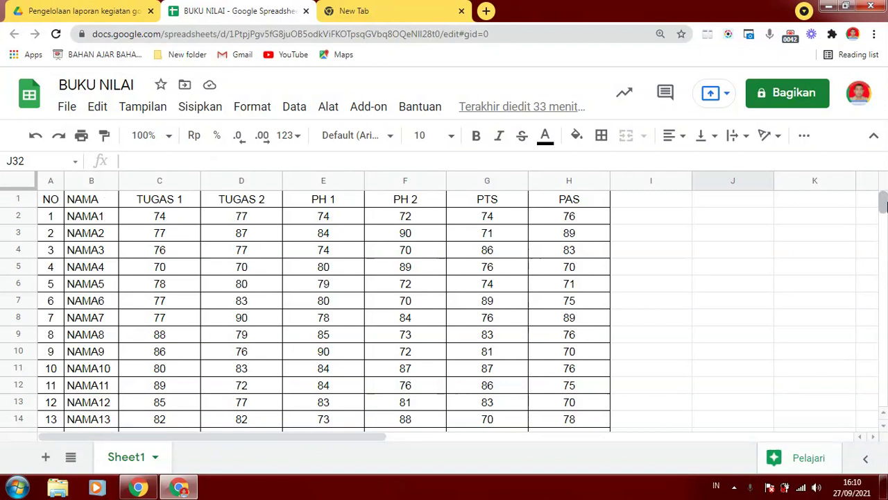
# Step: Examine the grade sheet's student rows and its number, name, TUGAS 1 and TUGAS 2 columns
pyautogui.scroll(-1, 884, 203)
pyautogui.scroll(1, 884, 201)
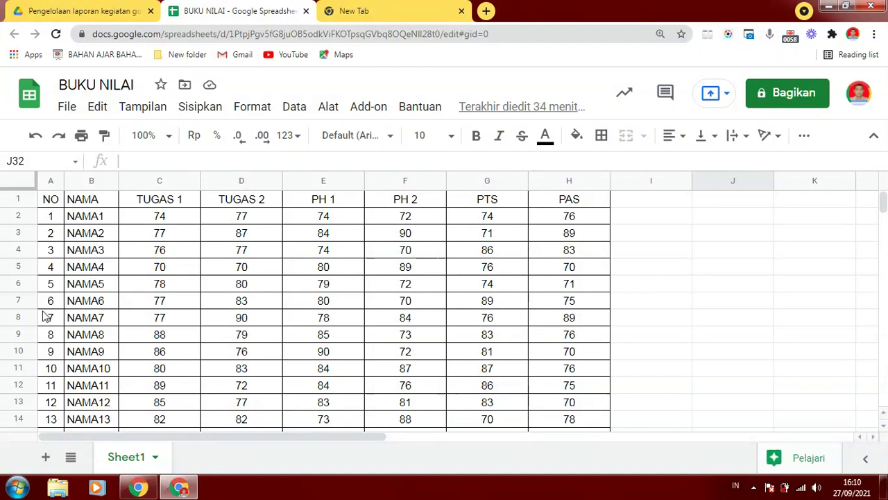
pyautogui.click(154, 200)
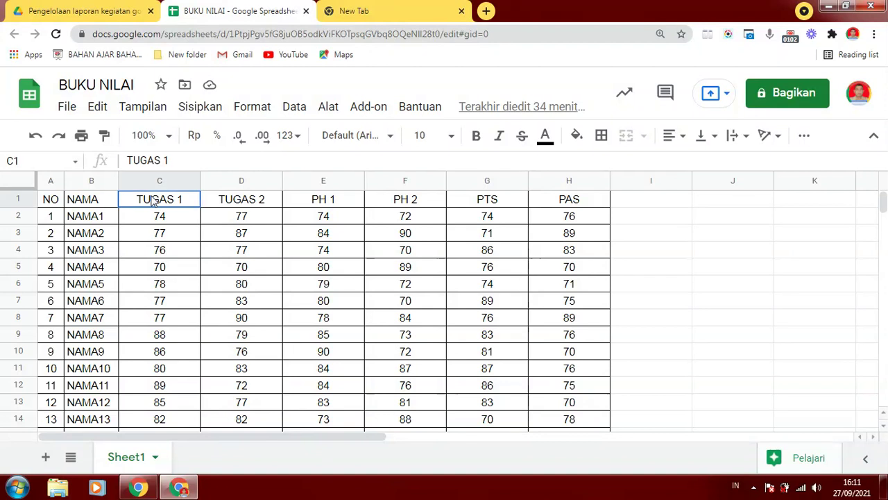
pyautogui.click(153, 236)
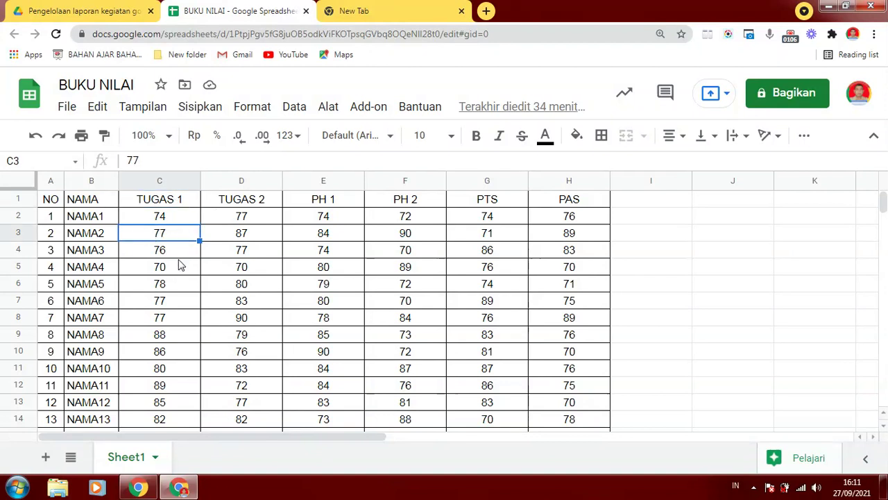
pyautogui.click(251, 204)
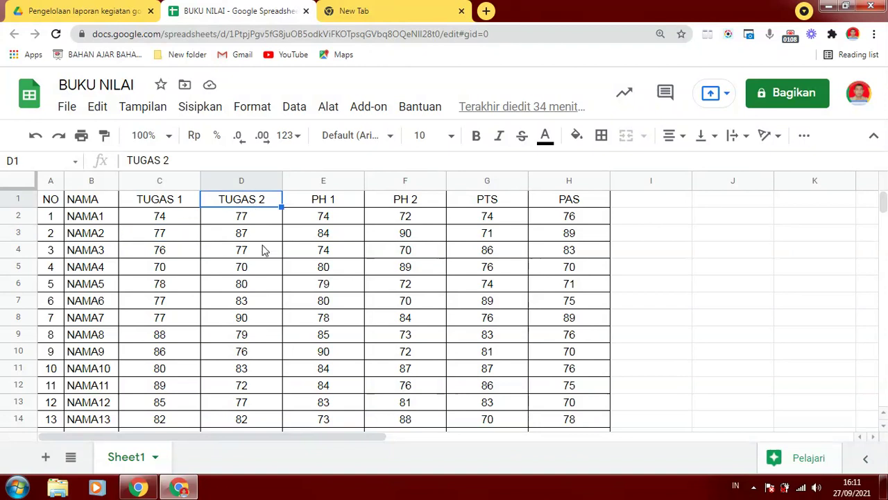
pyautogui.click(264, 255)
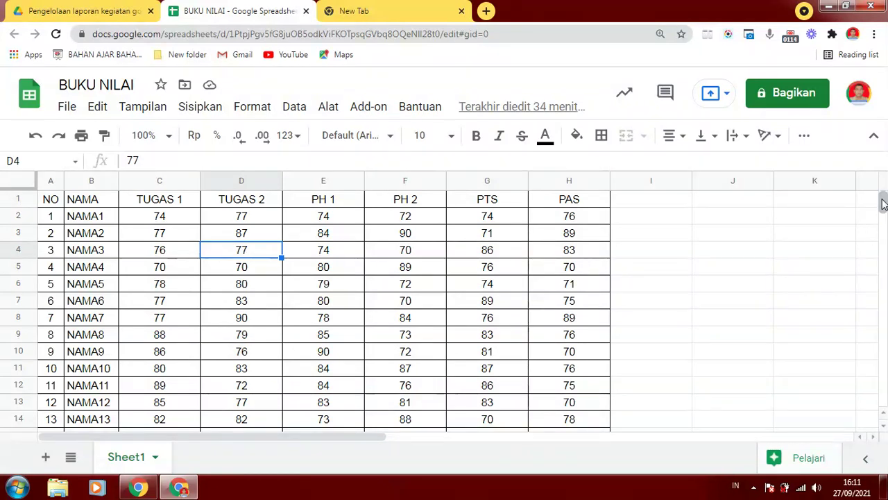
pyautogui.moveTo(883, 202)
pyautogui.mouseDown()
pyautogui.moveTo(883, 219)
pyautogui.moveTo(881, 186)
pyautogui.mouseUp()
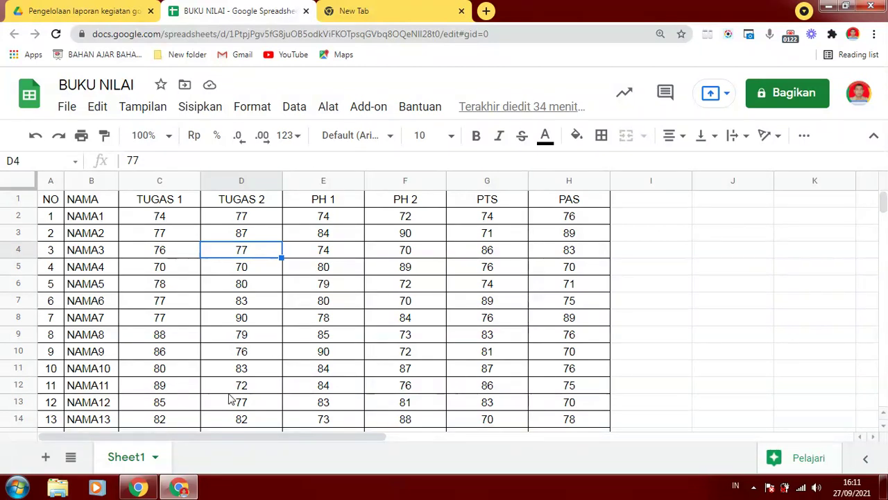
pyautogui.moveTo(883, 207)
pyautogui.mouseDown()
pyautogui.moveTo(883, 367)
pyautogui.moveTo(882, 200)
pyautogui.mouseUp()
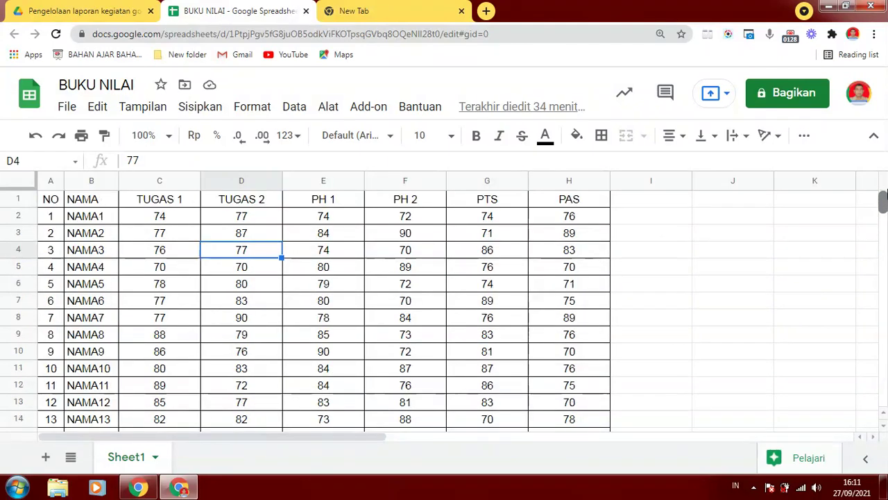
pyautogui.click(48, 199)
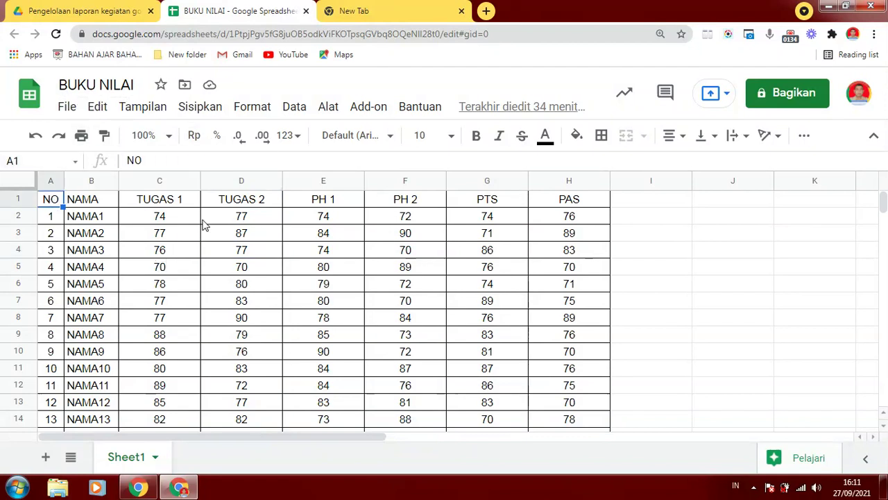
pyautogui.click(83, 220)
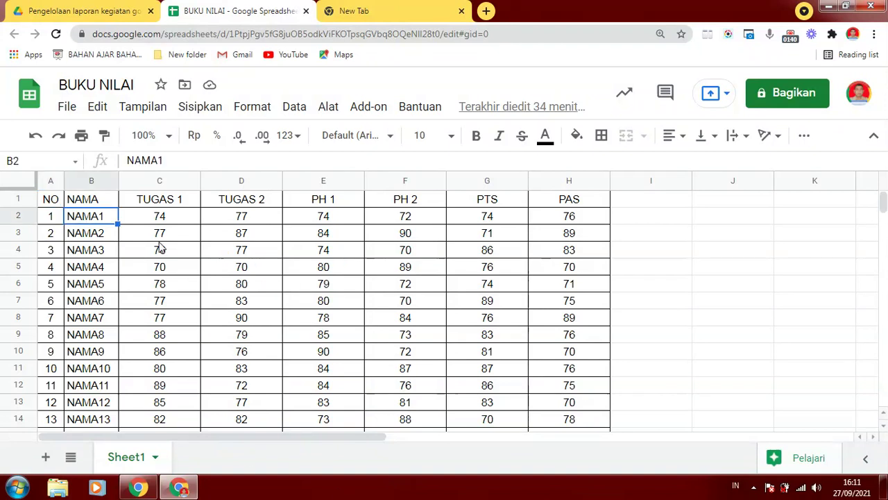
# Step: Rename the spreadsheet as BUKU NILAI 7A
pyautogui.click(140, 84)
pyautogui.write('Ta')
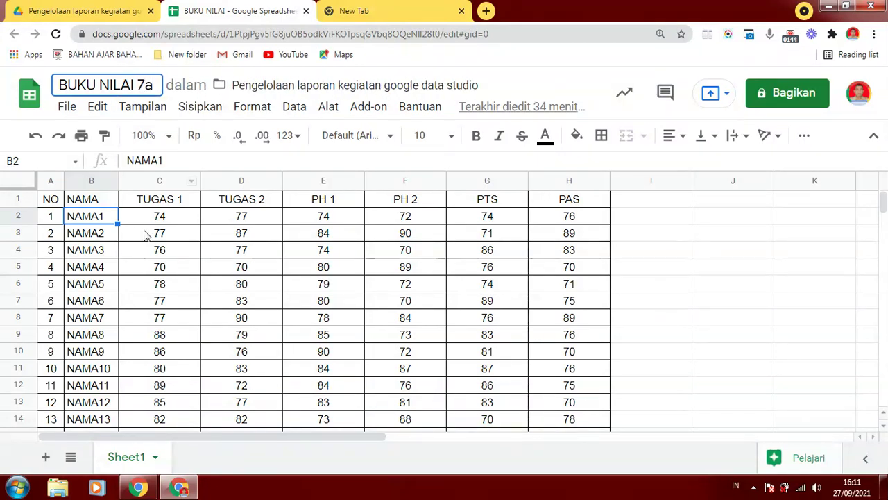
pyautogui.press('BackSpace')
pyautogui.write('A')
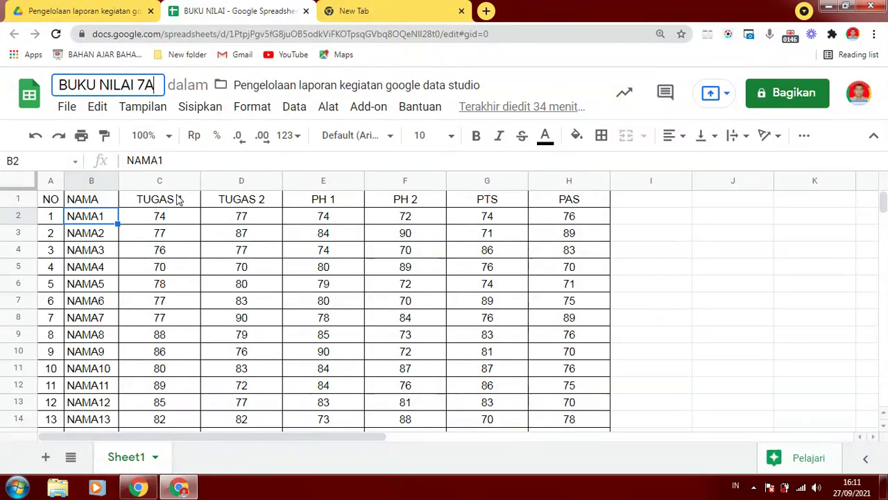
pyautogui.click(126, 272)
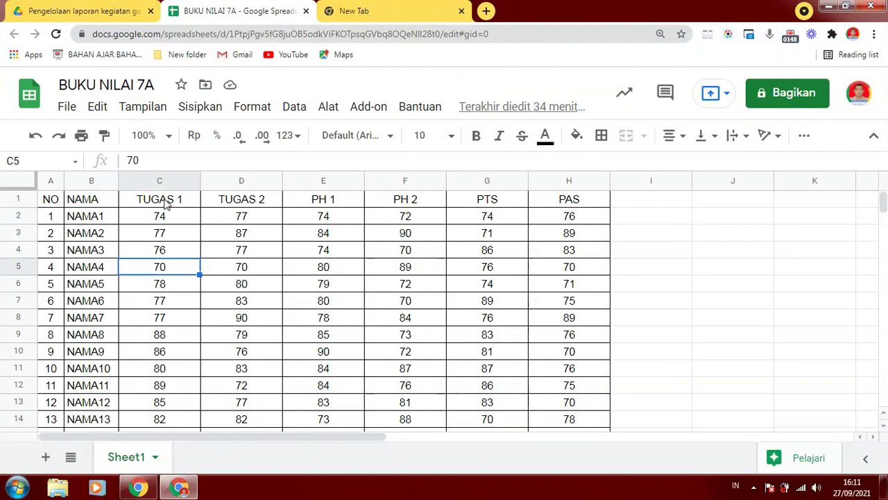
# Step: Review the score column headings from TUGAS 1 through PAS and the student rows below them
pyautogui.click(167, 201)
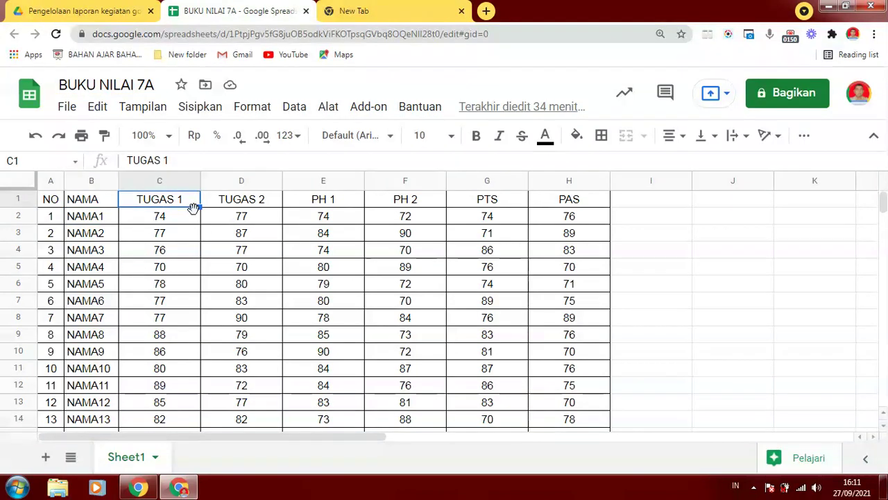
pyautogui.click(253, 200)
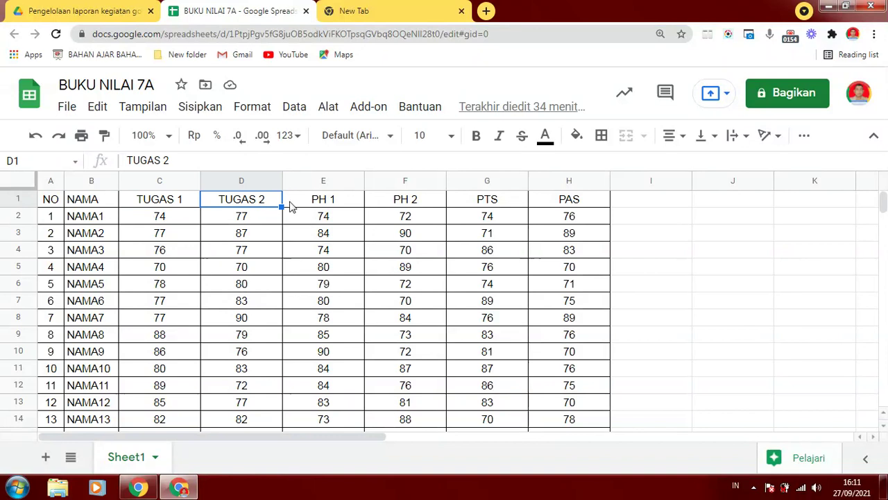
pyautogui.click(303, 201)
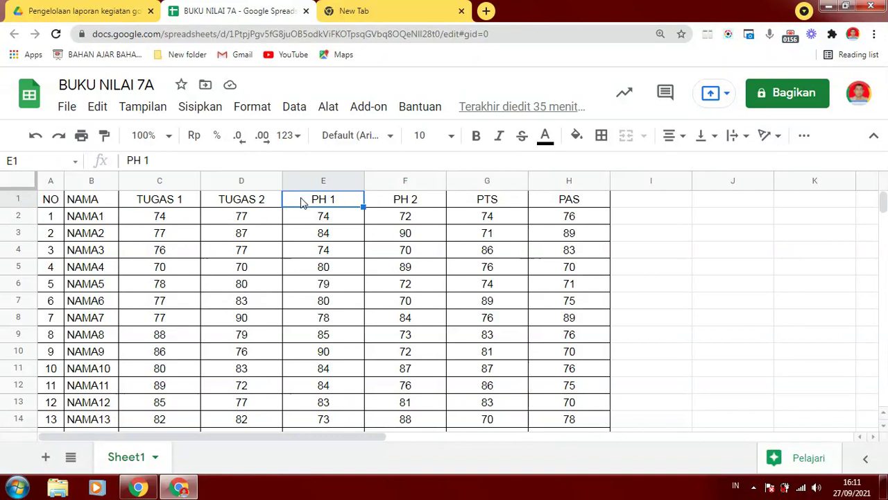
pyautogui.click(408, 200)
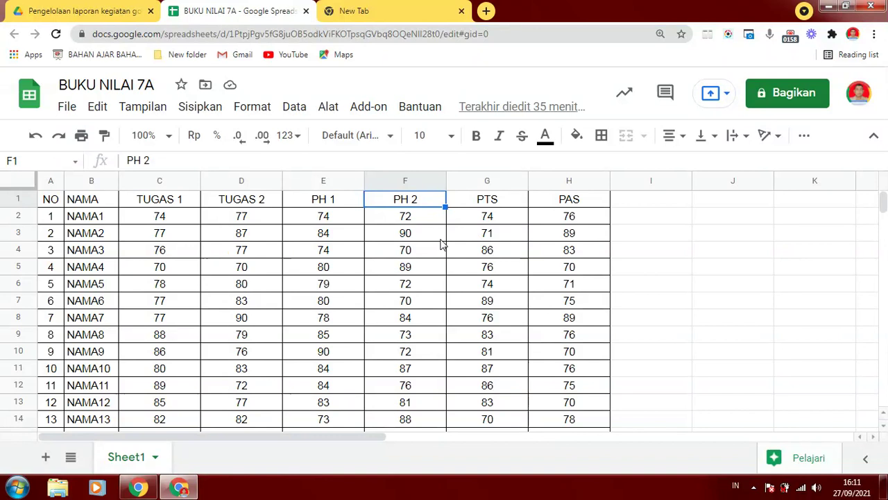
pyautogui.click(468, 205)
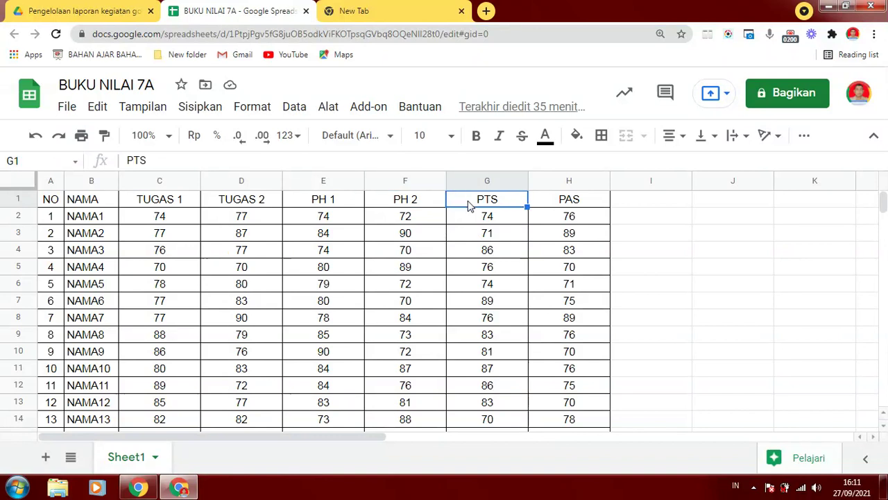
pyautogui.click(577, 201)
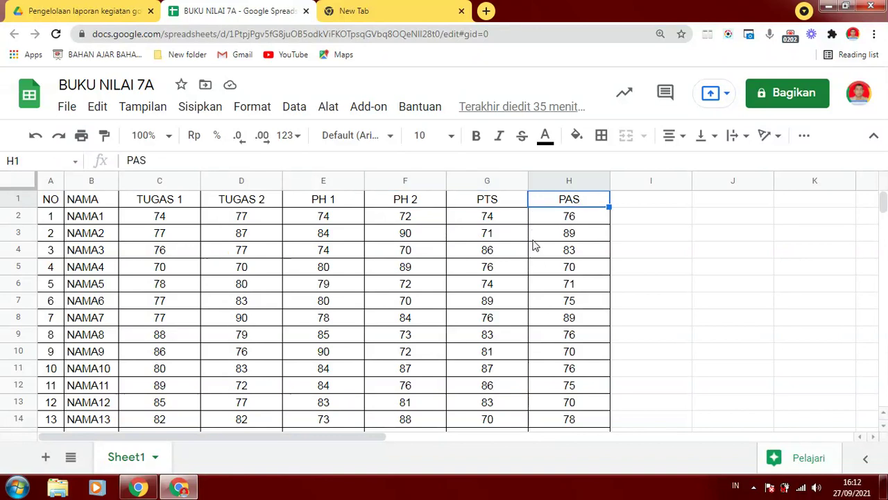
pyautogui.click(585, 221)
pyautogui.click(632, 203)
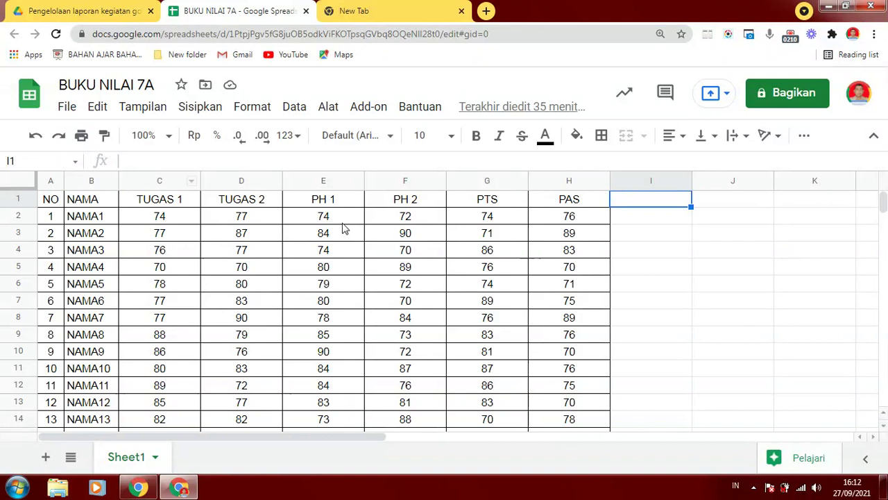
pyautogui.moveTo(883, 203)
pyautogui.mouseDown()
pyautogui.moveTo(885, 230)
pyautogui.moveTo(883, 201)
pyautogui.mouseUp()
pyautogui.moveTo(883, 203)
pyautogui.mouseDown()
pyautogui.moveTo(884, 212)
pyautogui.moveTo(883, 201)
pyautogui.mouseUp()
# Step: Search Google for "google data studio" in the empty browser tab and open the Google Data Studio site
pyautogui.click(387, 14)
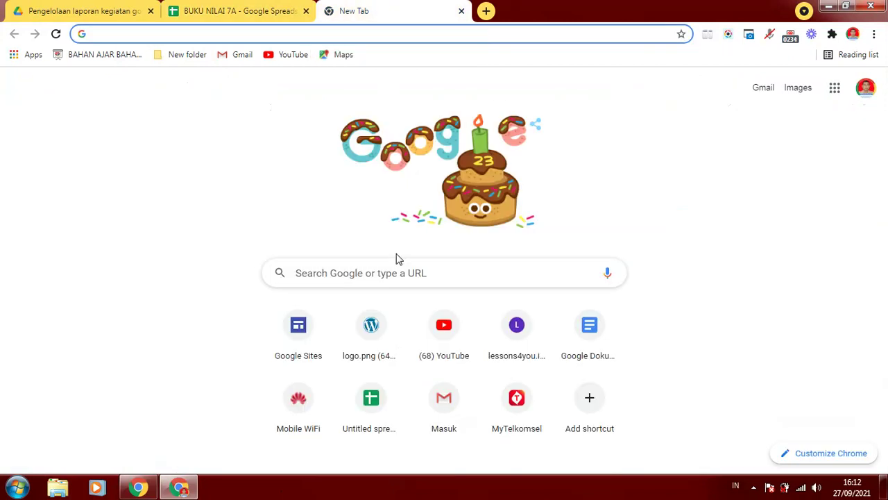
pyautogui.click(361, 273)
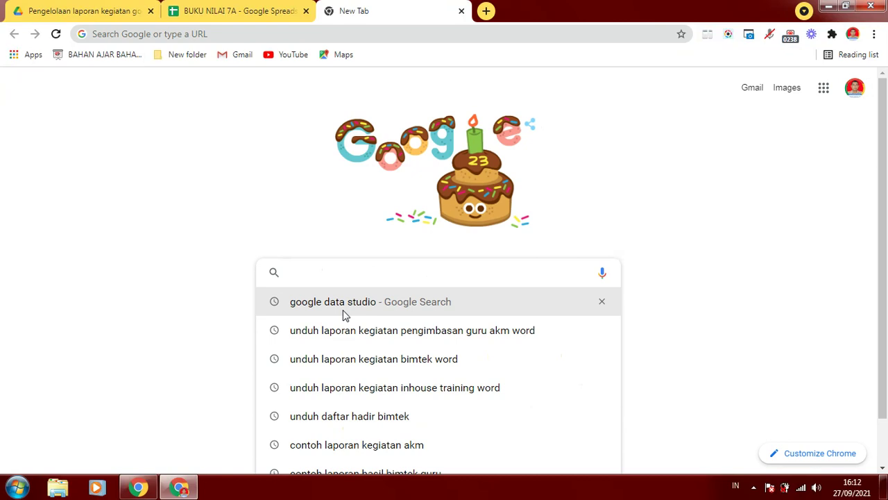
pyautogui.click(343, 303)
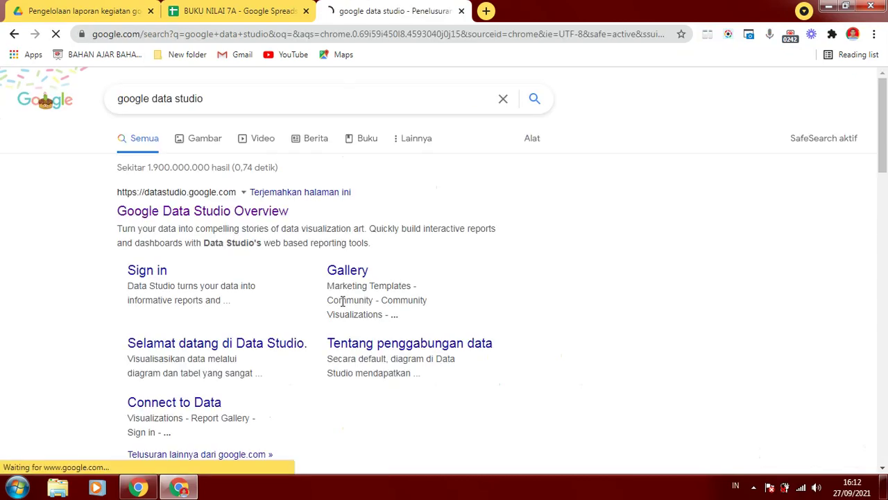
pyautogui.click(175, 216)
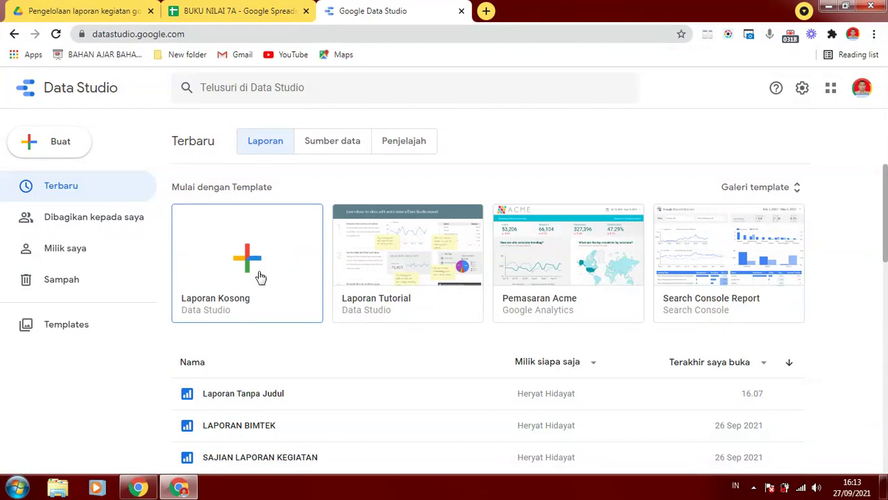
# Step: Create a blank report using Sheet1 of the BUKU NILAI 7A Google spreadsheet as data, and move its table toward the page's middle
pyautogui.click(251, 255)
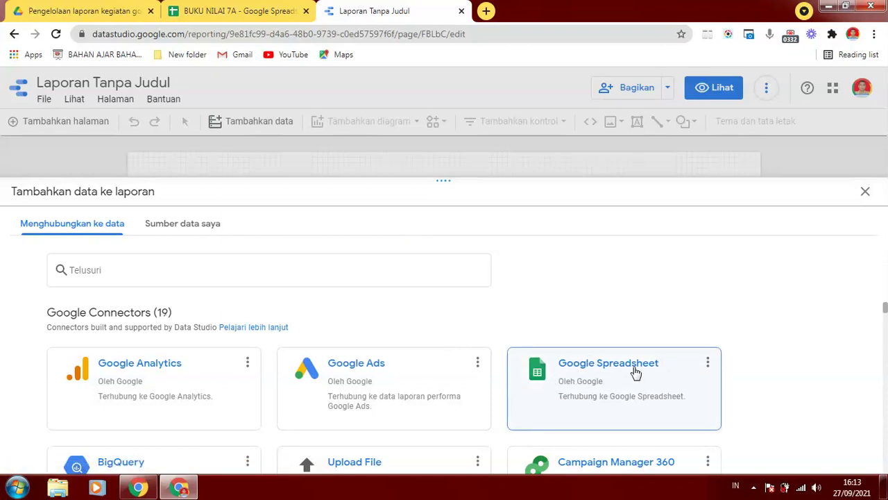
pyautogui.click(601, 382)
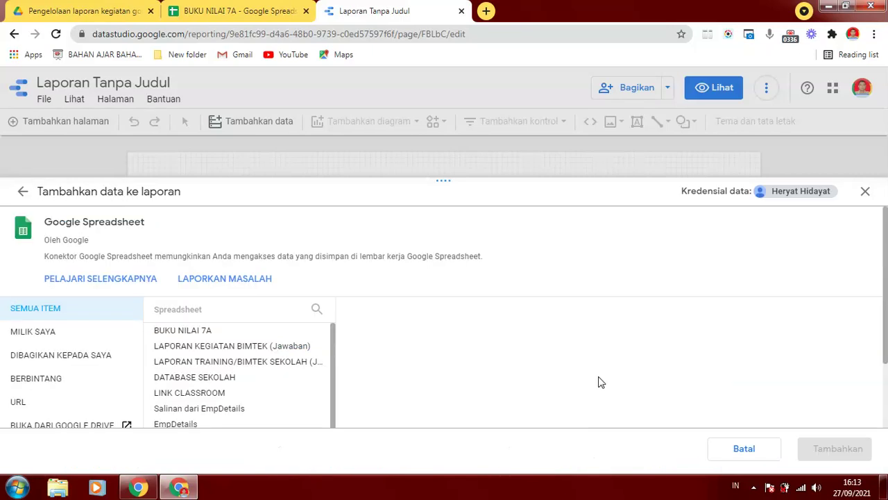
pyautogui.click(184, 333)
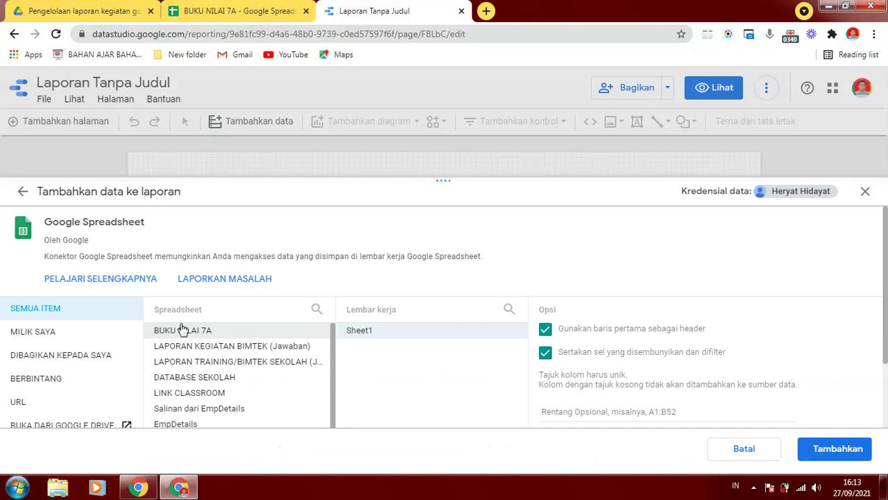
pyautogui.click(831, 452)
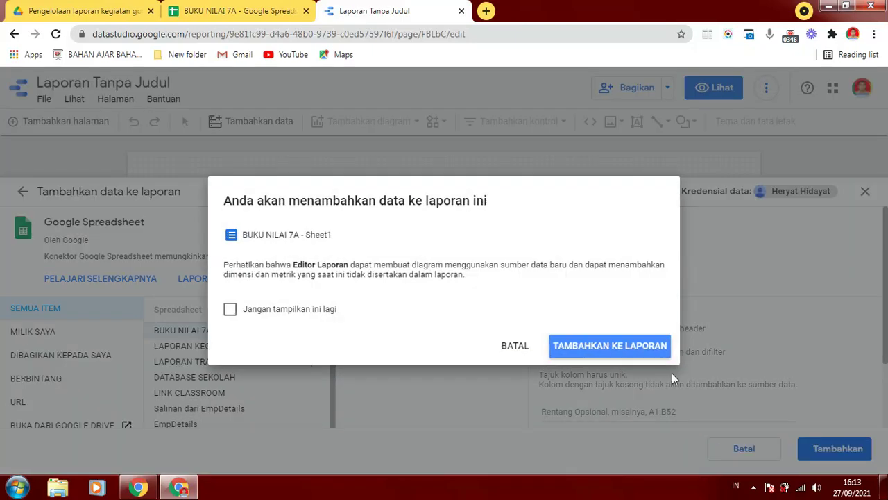
pyautogui.click(566, 345)
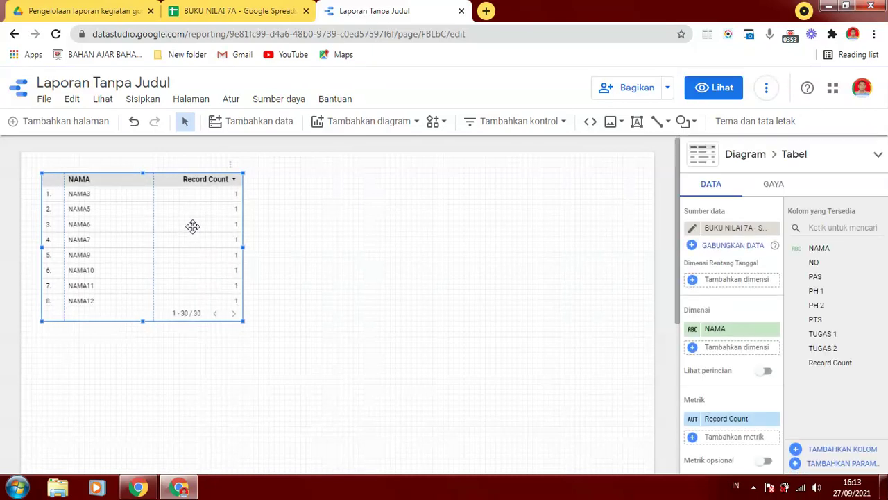
pyautogui.moveTo(146, 220)
pyautogui.mouseDown()
pyautogui.moveTo(169, 252)
pyautogui.moveTo(256, 284)
pyautogui.moveTo(256, 272)
pyautogui.moveTo(254, 284)
pyautogui.mouseUp()
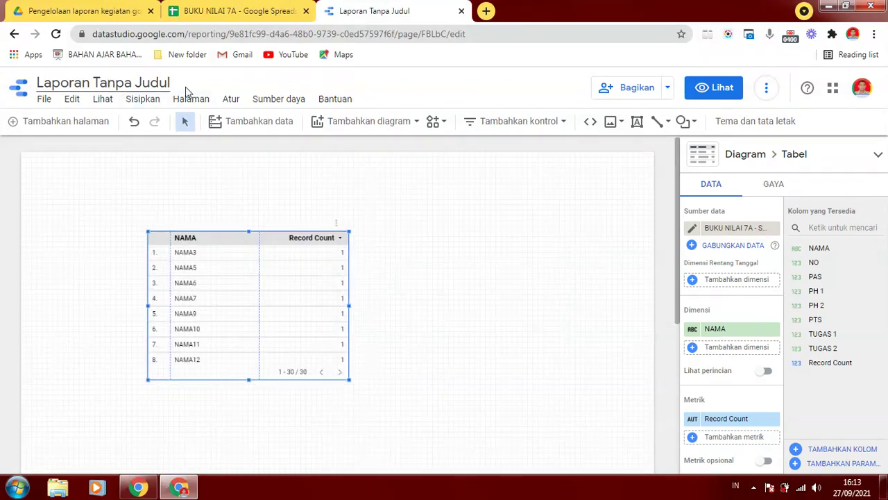
# Step: Rename the report as BUKU NILAI KELAS 7A
pyautogui.moveTo(171, 82); pyautogui.dragTo(2, 81)
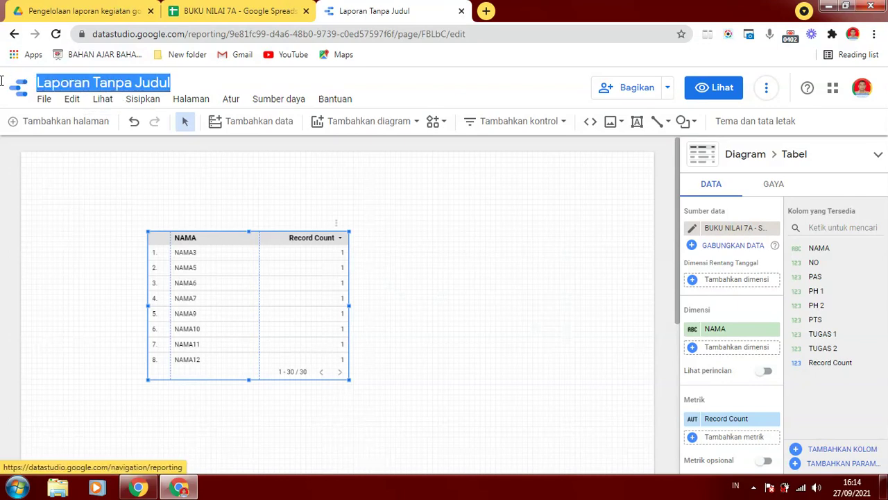
pyautogui.write('b')
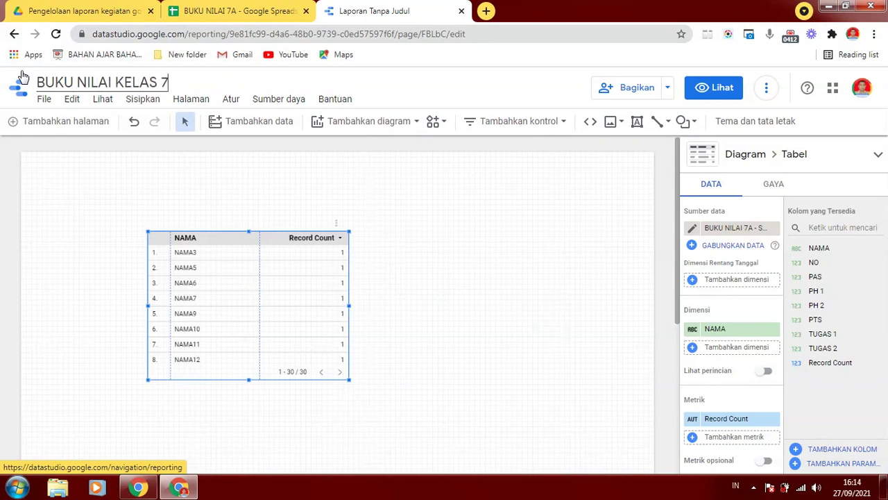
pyautogui.click(380, 258)
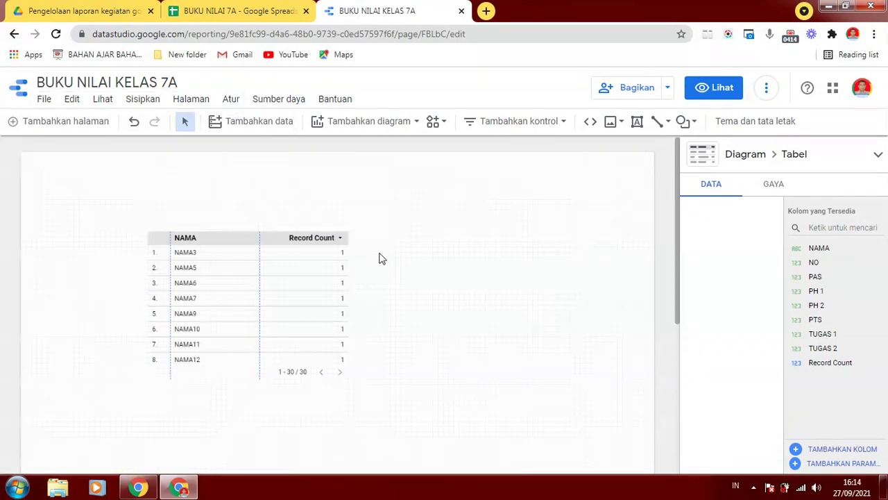
# Step: Remove the Record Count metric from the student name table
pyautogui.click(311, 249)
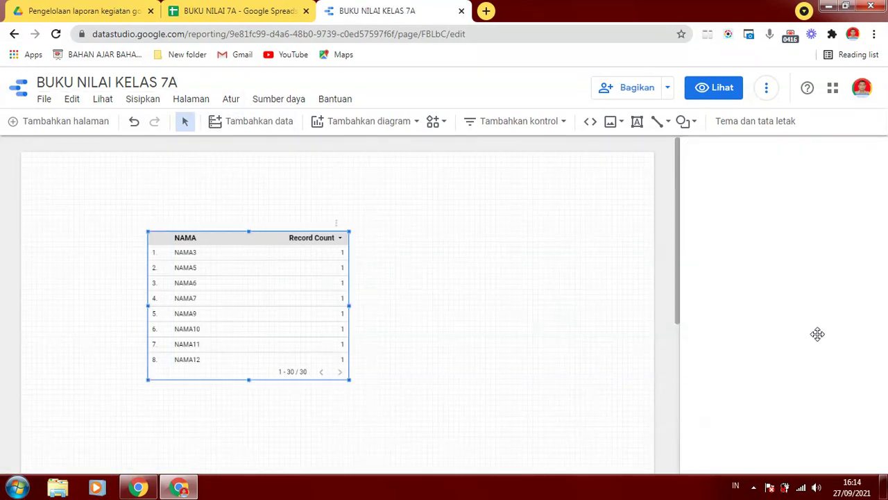
pyautogui.moveTo(774, 422)
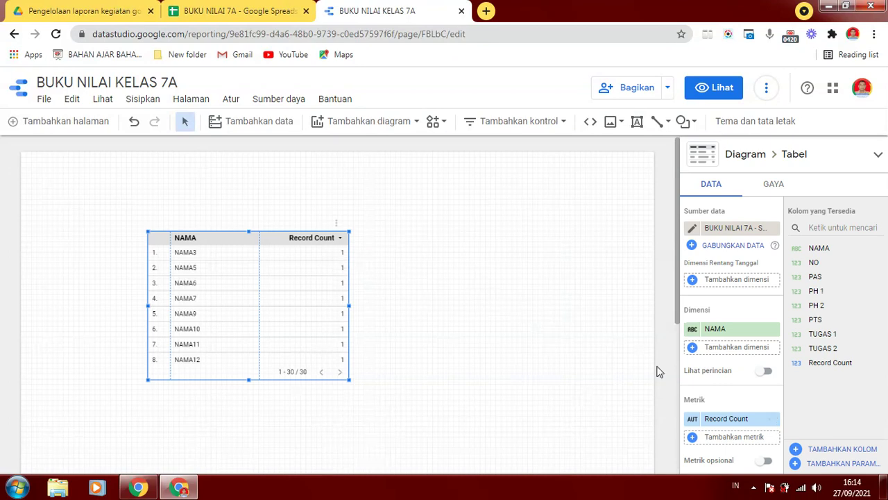
pyautogui.click(774, 421)
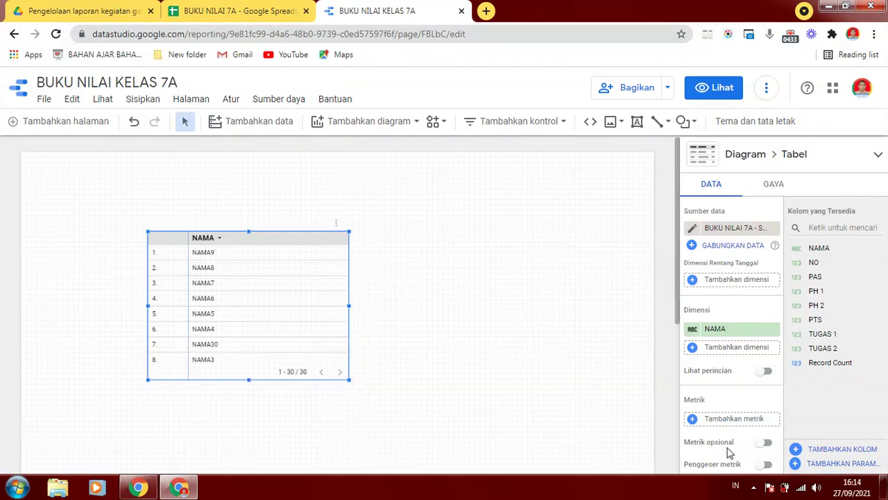
pyautogui.click(774, 185)
pyautogui.scroll(-1, 884, 278)
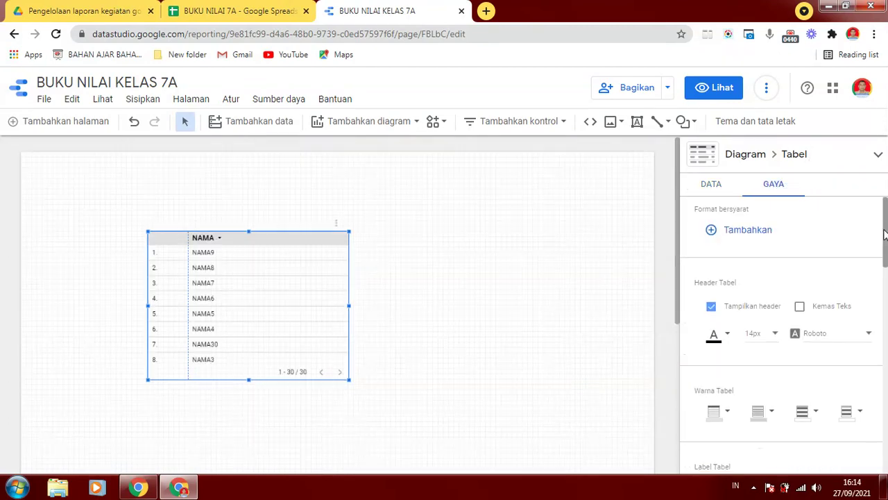
pyautogui.scroll(-4, 885, 278)
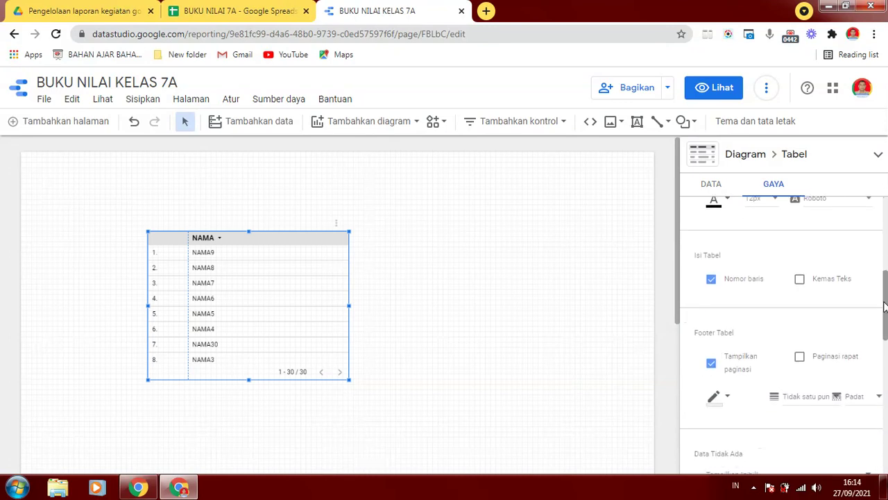
pyautogui.click(707, 187)
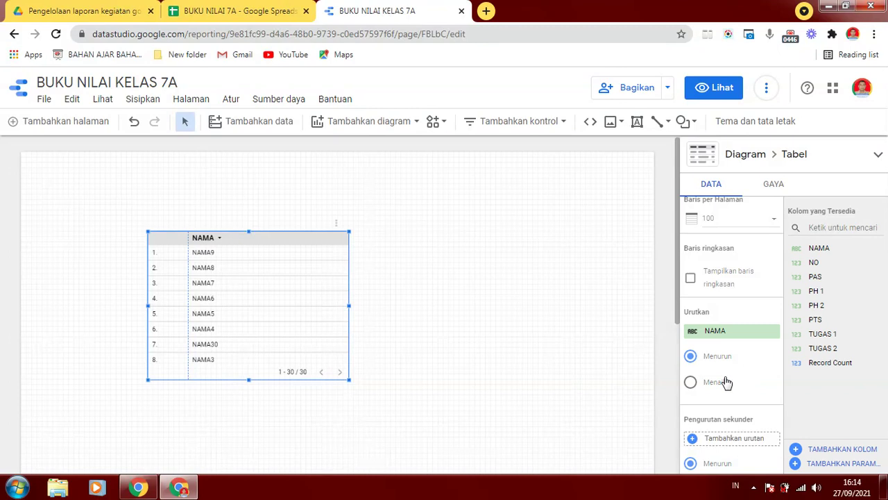
# Step: Sort the student name table by NO in ascending order (Menaik)
pyautogui.click(722, 334)
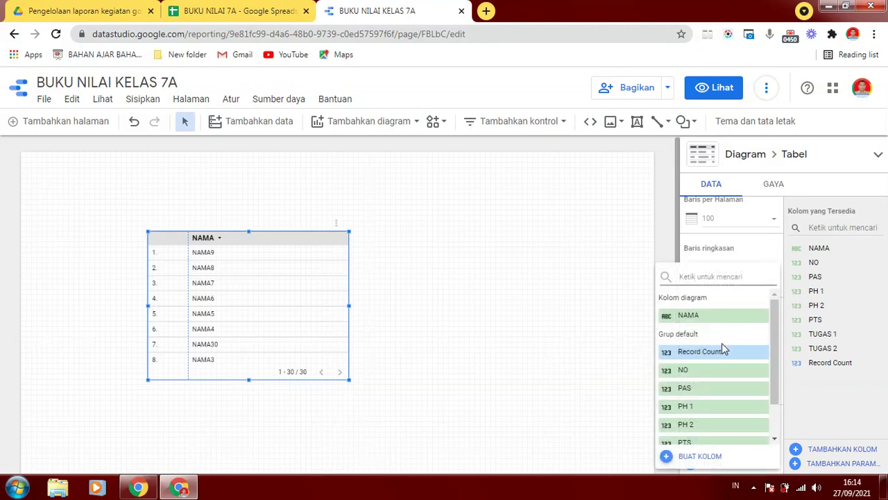
pyautogui.click(694, 376)
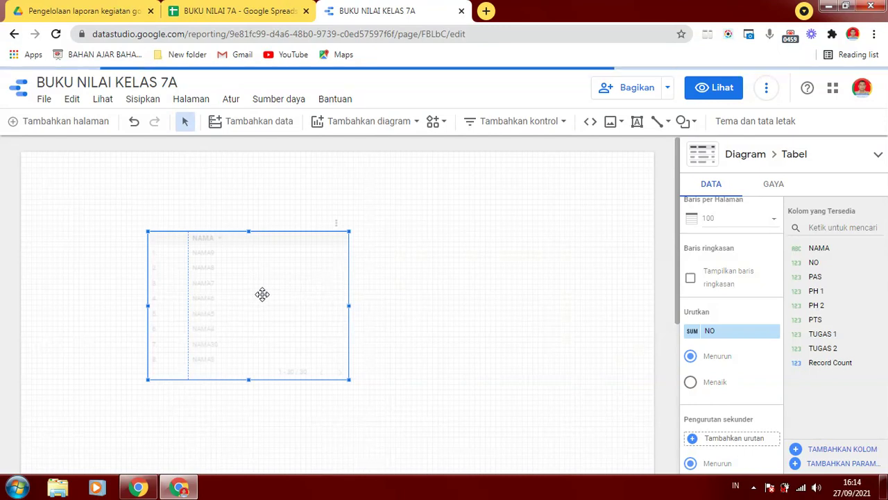
pyautogui.click(691, 382)
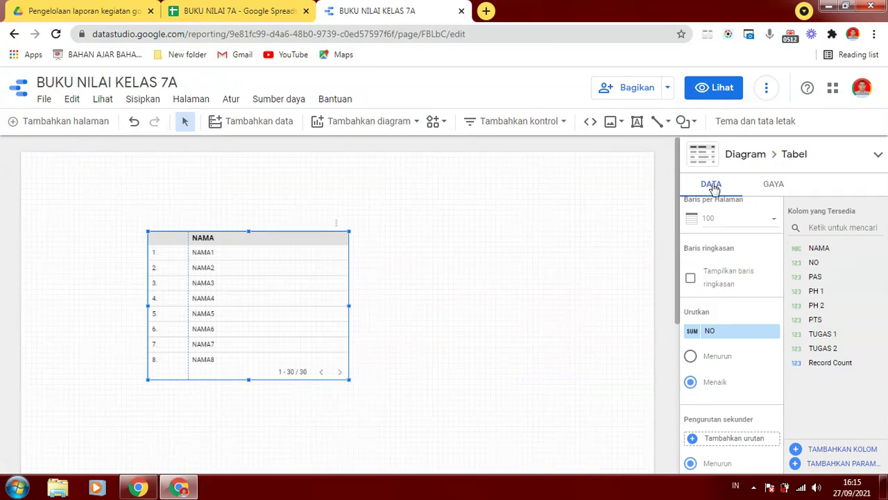
pyautogui.click(773, 186)
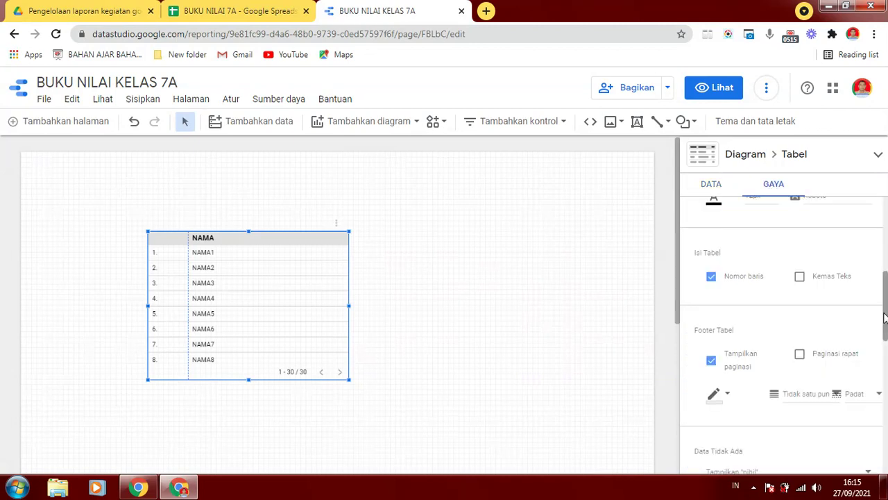
pyautogui.scroll(5, 784, 292)
pyautogui.click(708, 184)
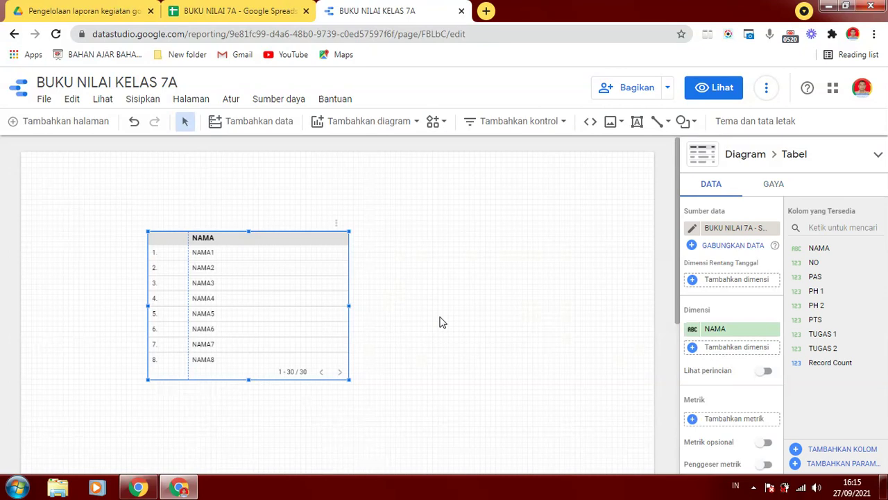
# Step: Move the student name table slightly lower on the page and add PH 1 as its second dimension
pyautogui.moveTo(254, 264); pyautogui.dragTo(248, 275)
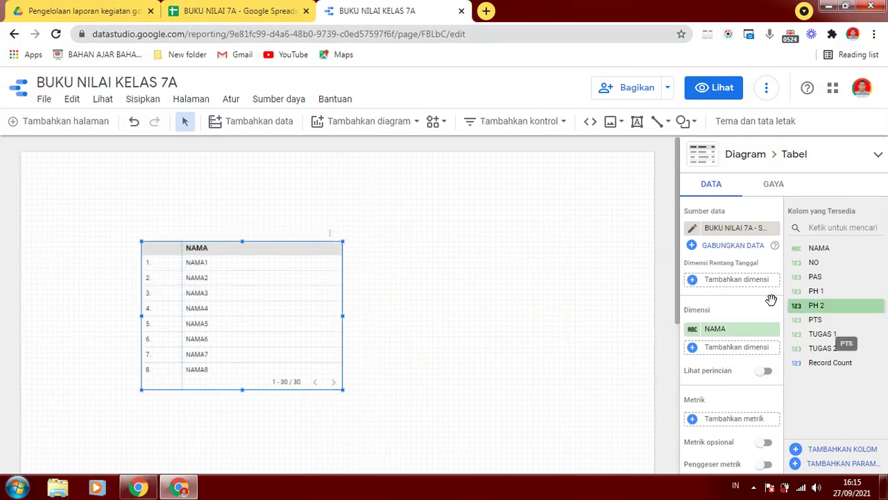
pyautogui.click(710, 354)
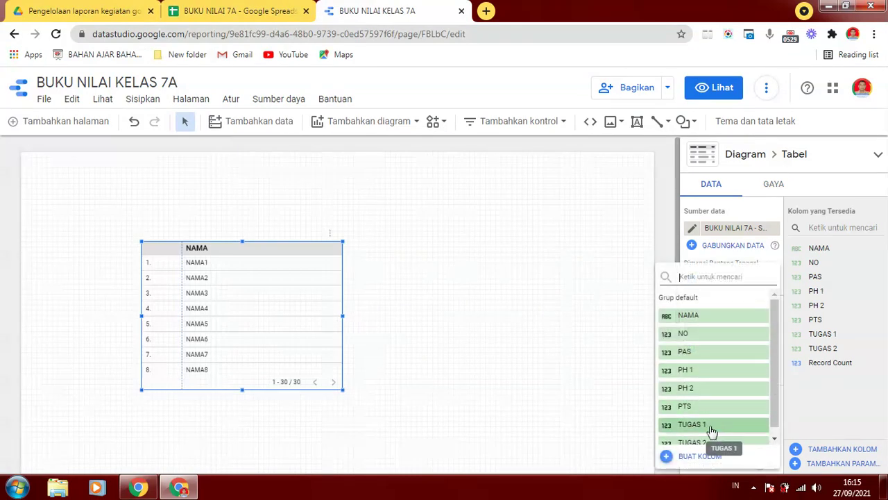
pyautogui.click(700, 375)
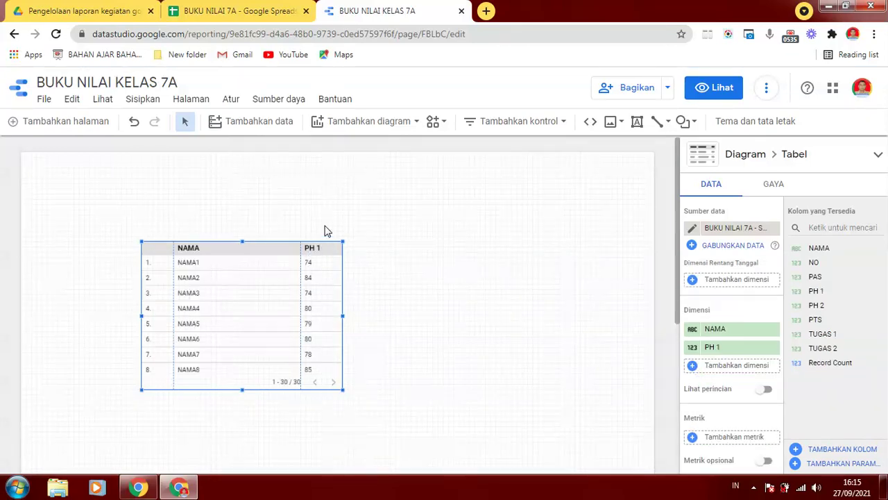
# Step: Insert a column chart beside the table, enlarge it, and place it in the upper-right corner of the report page
pyautogui.click(417, 122)
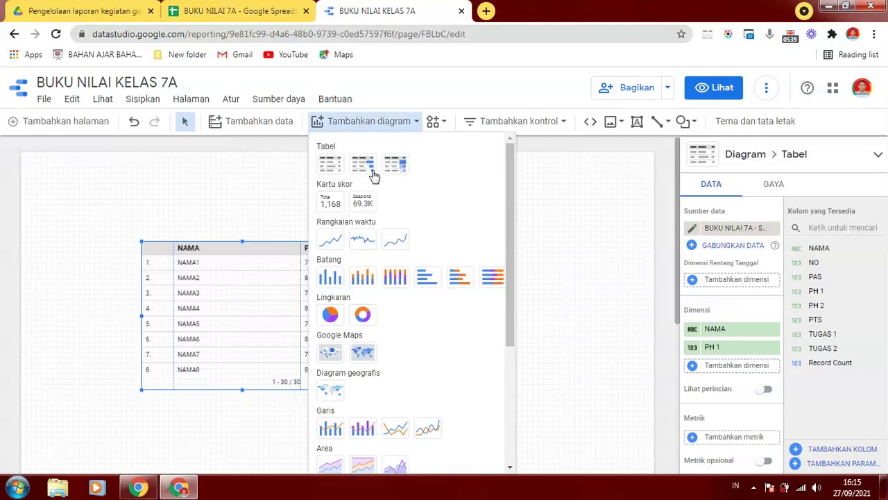
pyautogui.click(328, 290)
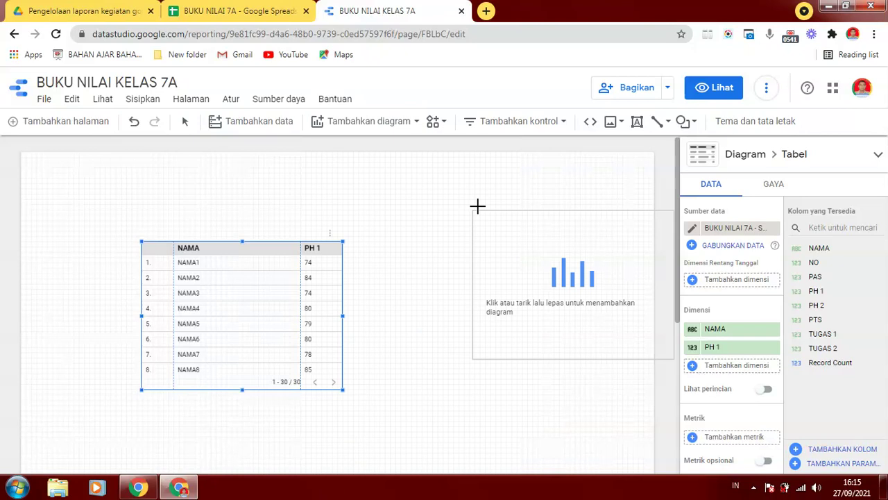
pyautogui.moveTo(479, 202); pyautogui.dragTo(585, 294)
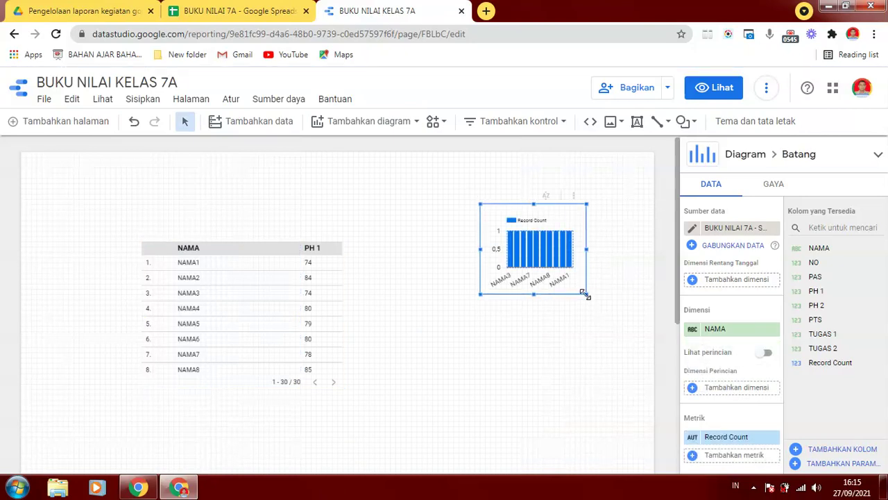
pyautogui.moveTo(583, 294); pyautogui.dragTo(637, 304)
pyautogui.moveTo(564, 264); pyautogui.dragTo(570, 226)
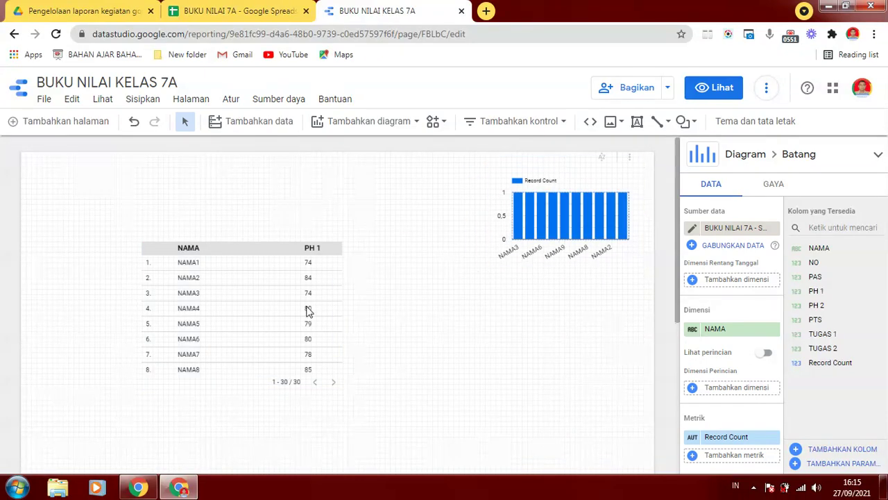
pyautogui.click(282, 298)
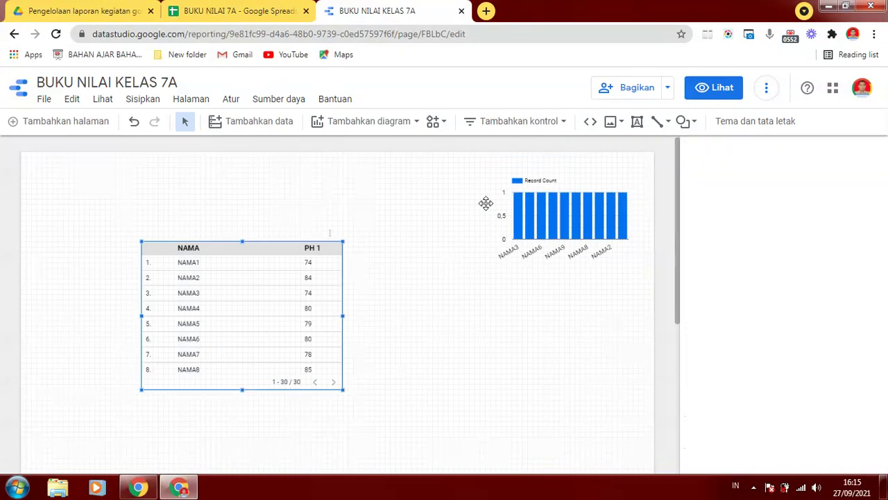
pyautogui.click(566, 226)
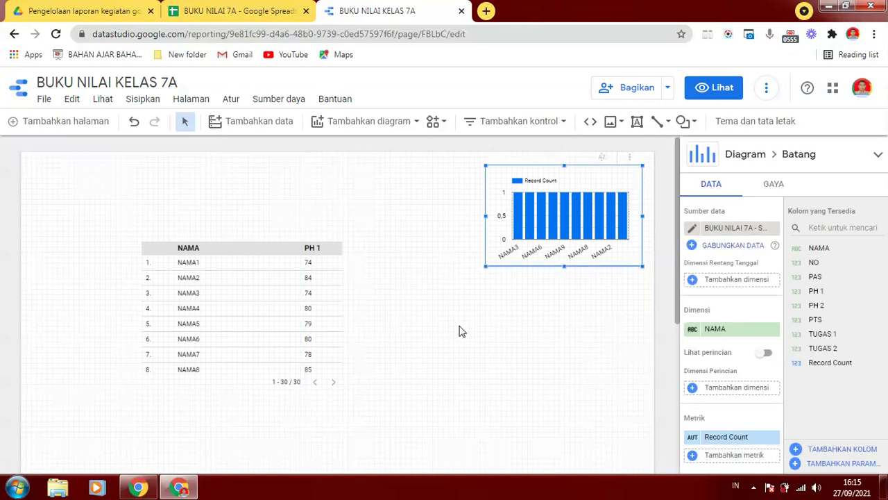
# Step: Add PH 2 as a dimension after PH 1 in the student name table and move the table slightly lower
pyautogui.click(257, 294)
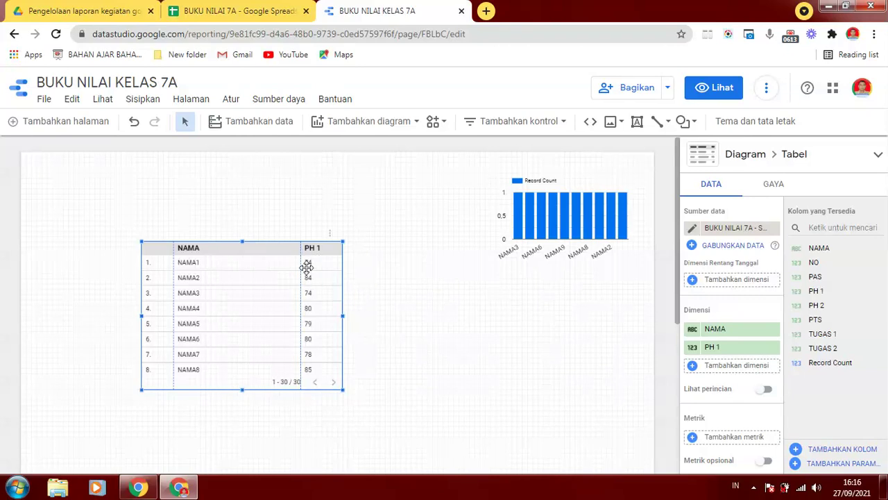
pyautogui.click(709, 370)
pyautogui.click(691, 430)
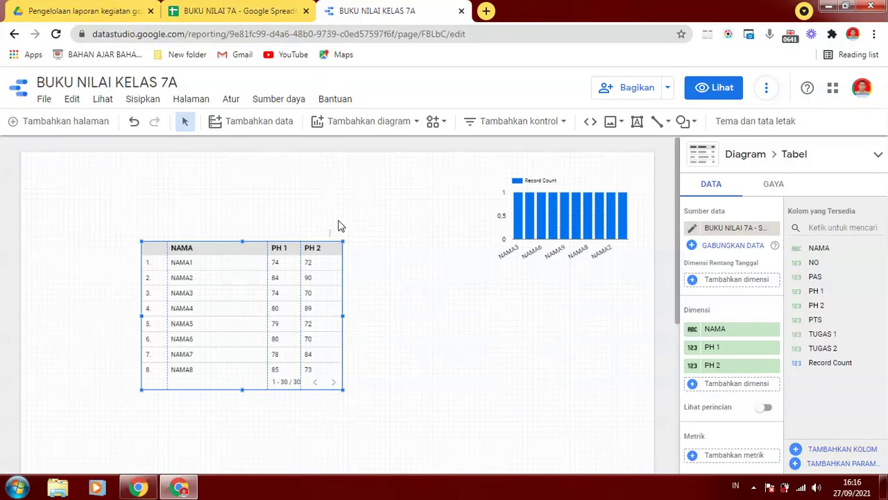
pyautogui.moveTo(234, 267); pyautogui.dragTo(231, 283)
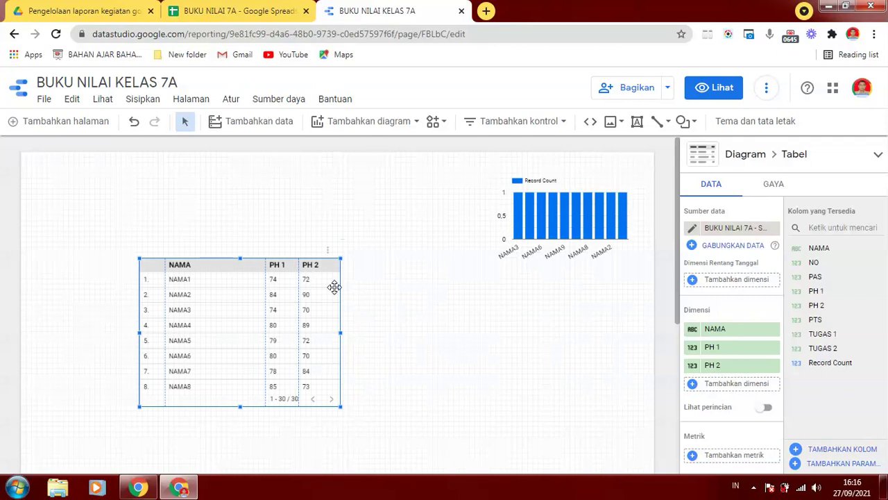
# Step: Add PTS as a dimension after PH 2 in the table and shift the table slightly to the right
pyautogui.click(718, 386)
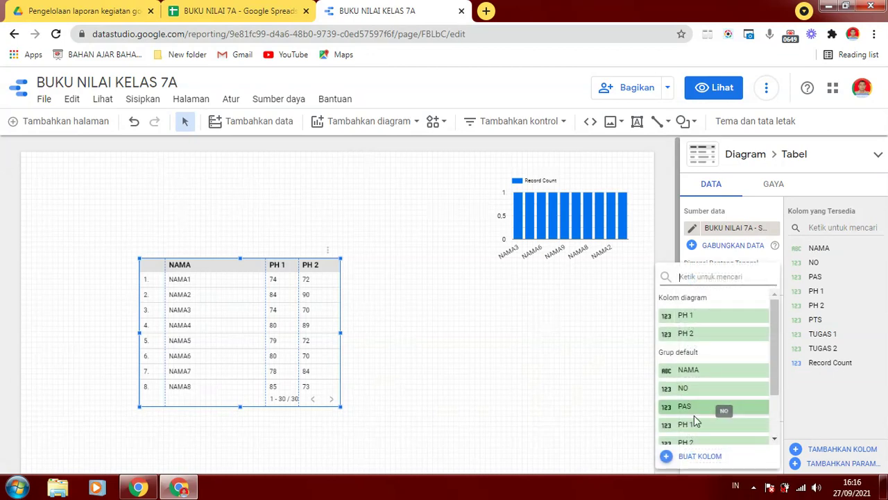
pyautogui.moveTo(772, 368); pyautogui.dragTo(772, 432)
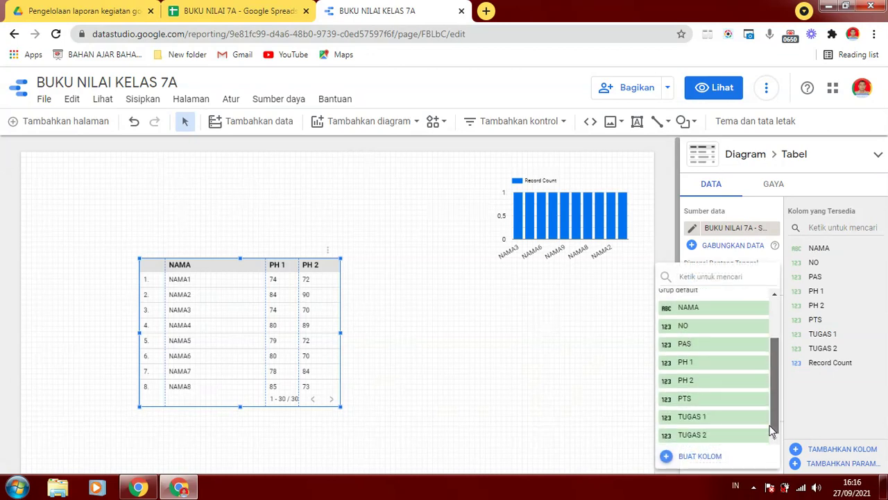
pyautogui.click(720, 399)
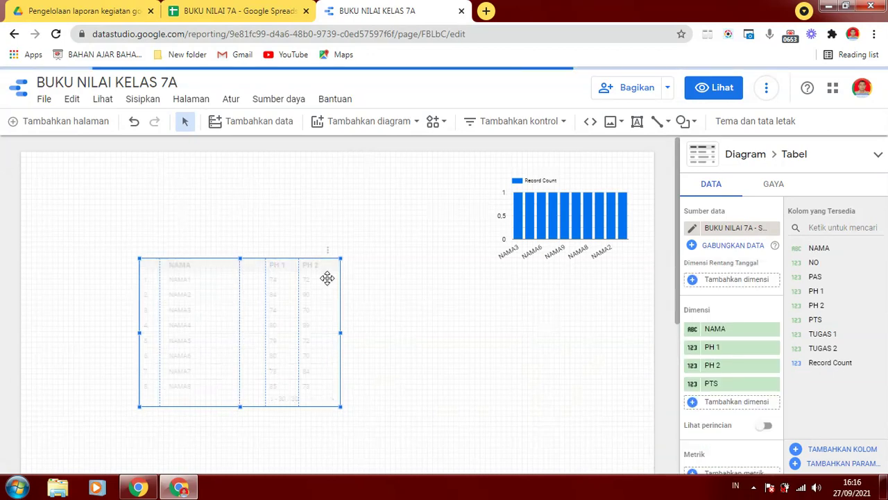
pyautogui.moveTo(241, 284); pyautogui.dragTo(256, 287)
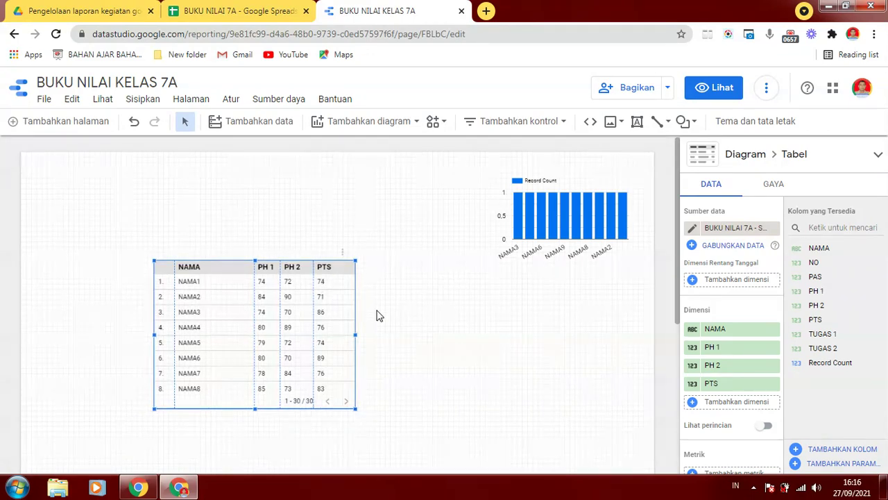
# Step: Remove the PTS, PH 2 and PH 1 dimensions from the table, leaving only NAMA
pyautogui.click(774, 383)
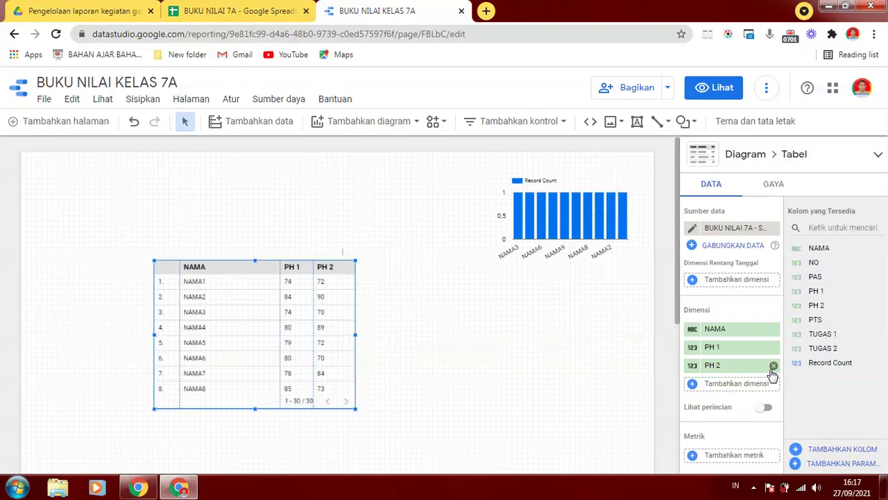
pyautogui.click(774, 365)
pyautogui.click(774, 346)
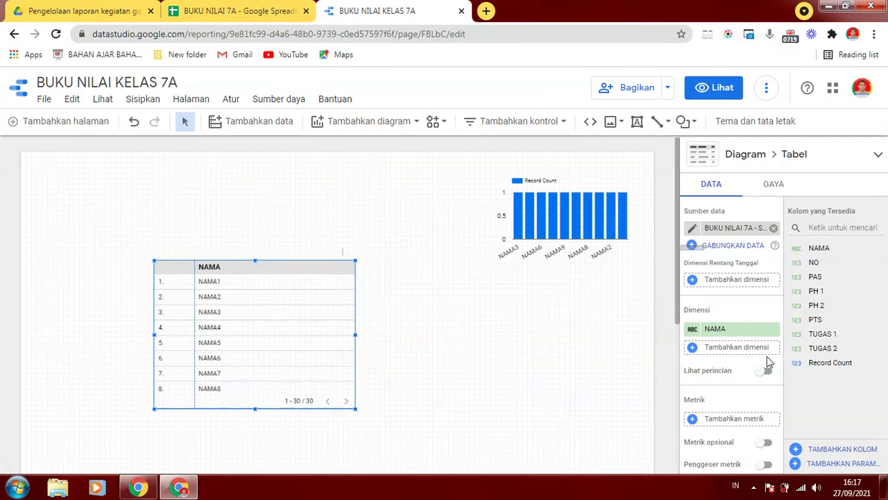
# Step: Open the BUKU NILAI 7A - Sheet1 data source for editing and start adding a new parameter
pyautogui.click(693, 230)
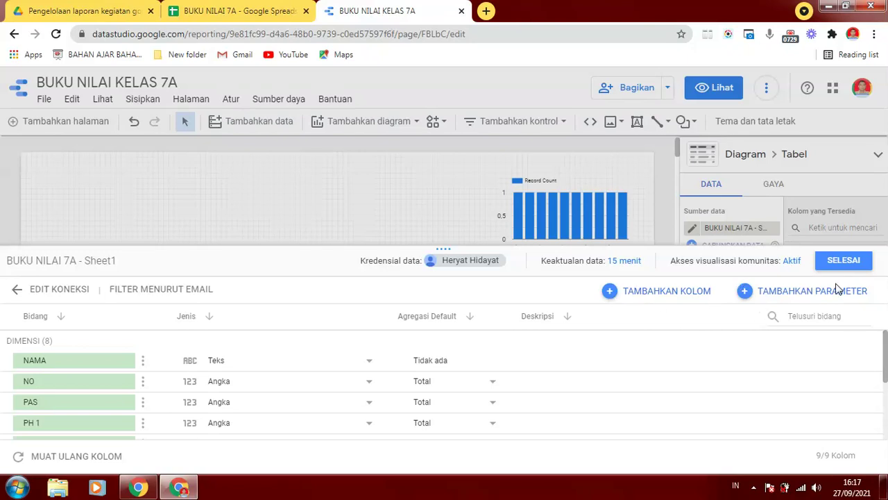
pyautogui.click(800, 293)
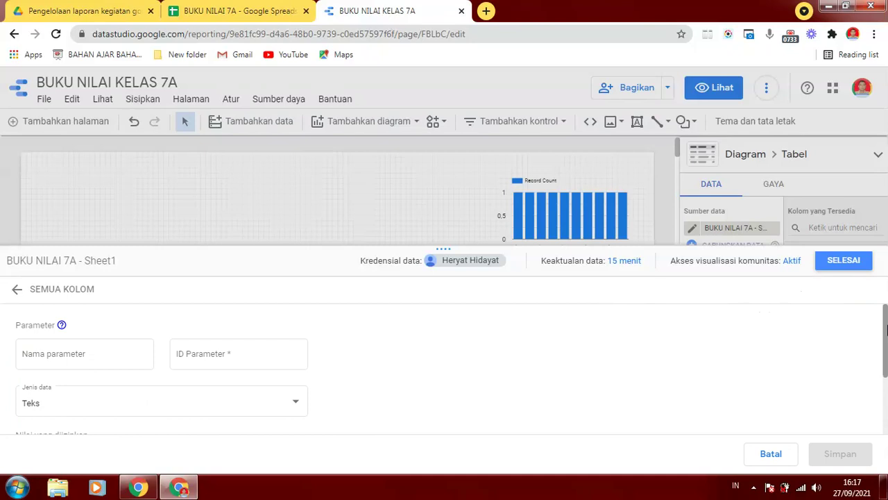
pyautogui.moveTo(886, 331)
pyautogui.mouseDown()
pyautogui.moveTo(884, 373)
pyautogui.moveTo(881, 338)
pyautogui.mouseUp()
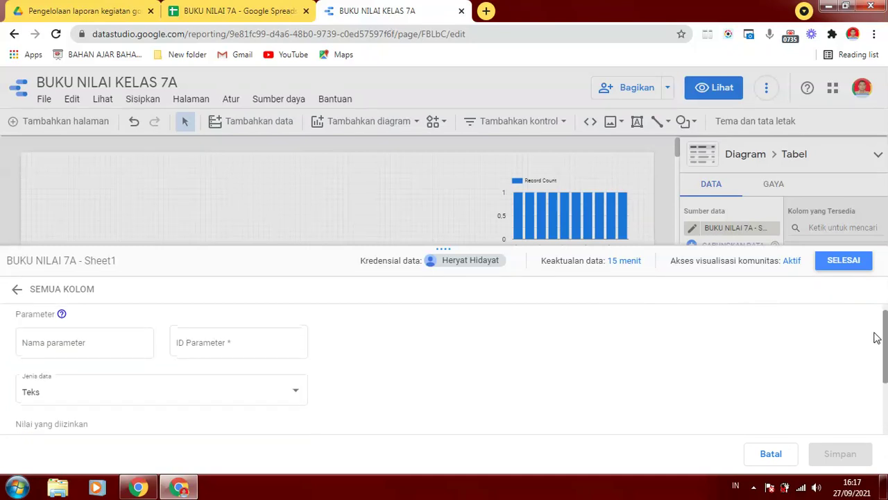
pyautogui.click(61, 355)
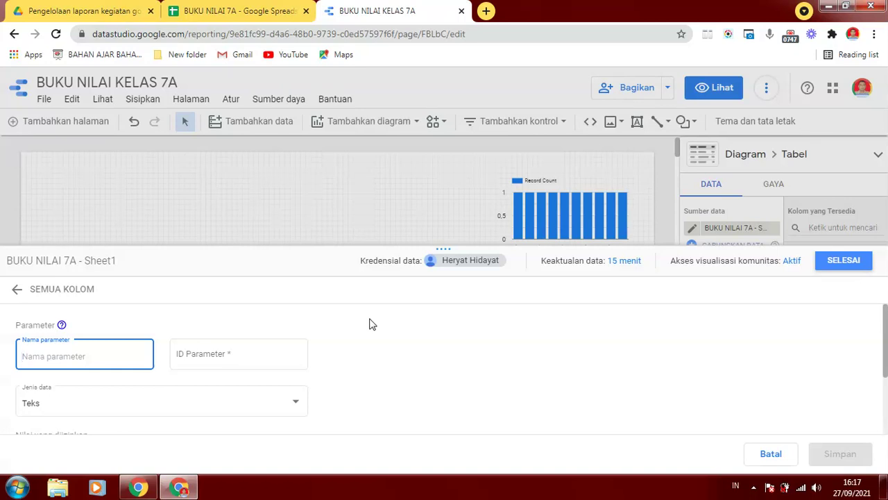
# Step: Switch to the BUKU NILAI 7A spreadsheet and check its TUGAS 1 and TUGAS 2 column headers
pyautogui.click(223, 10)
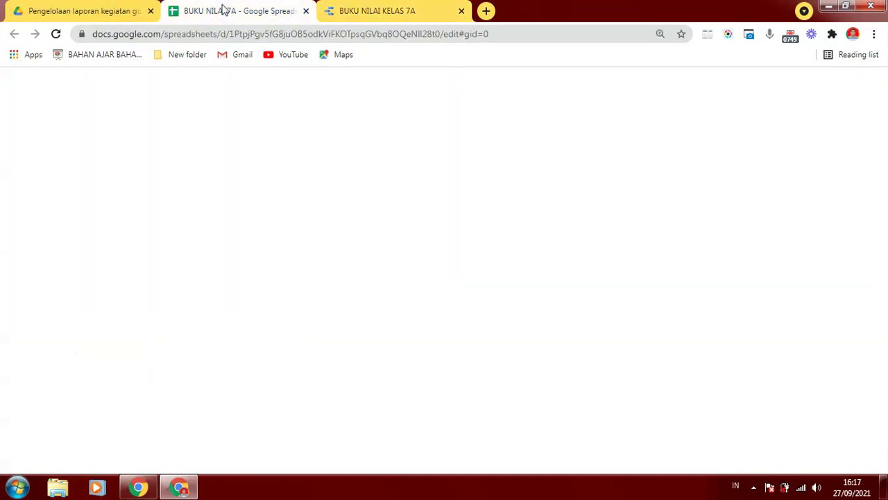
pyautogui.click(169, 206)
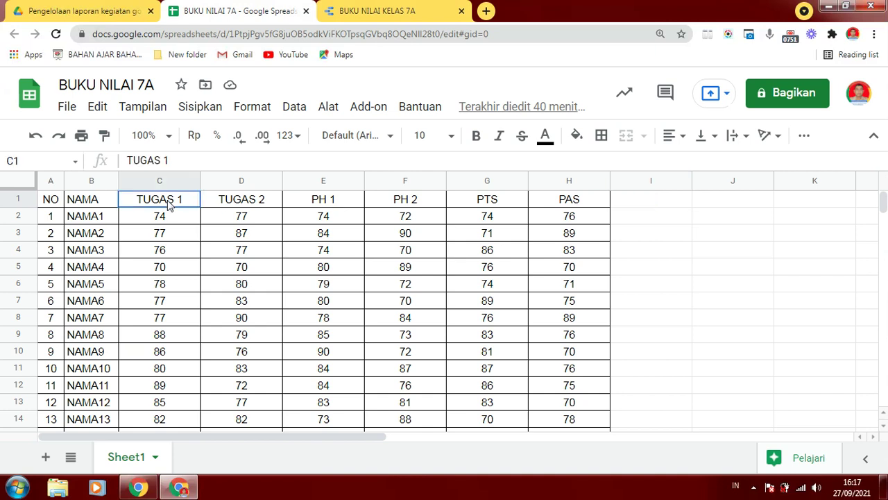
pyautogui.click(234, 204)
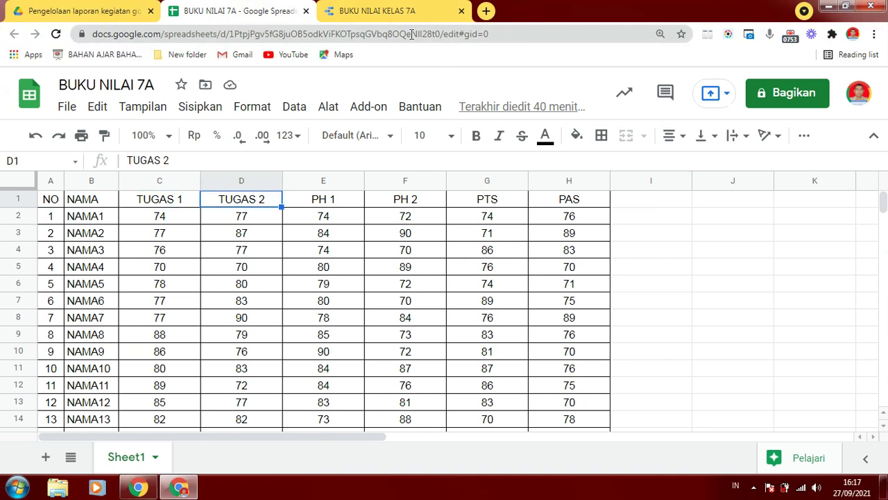
# Step: Return to the BUKU NILAI KELAS 7A report and name the new parameter NAMA NILAI
pyautogui.click(399, 13)
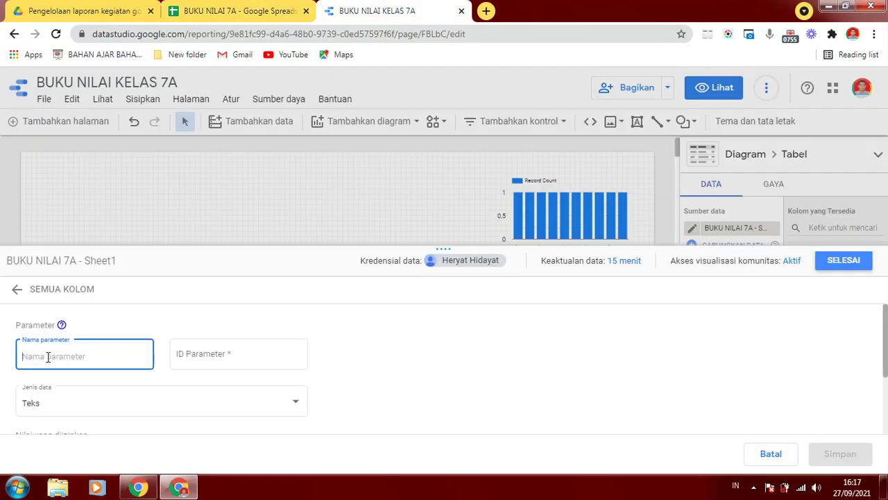
pyautogui.write('KETE')
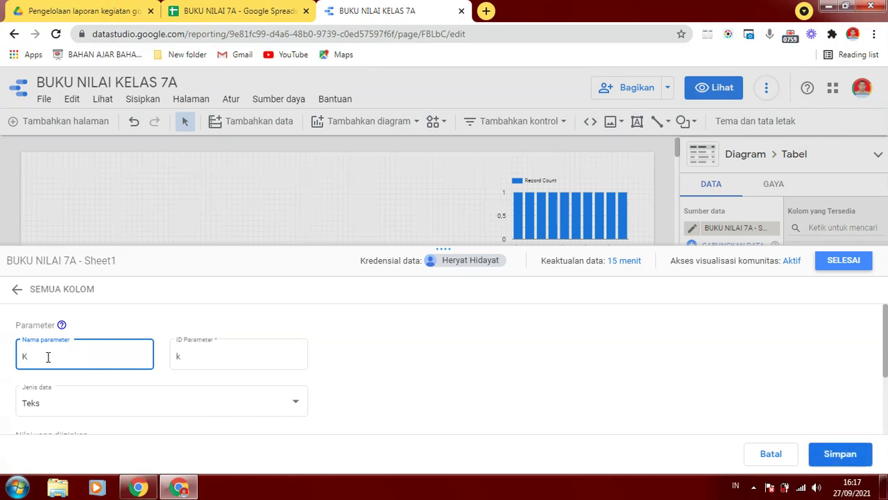
pyautogui.press('BackSpace')
pyautogui.write('NAMA NILAI')
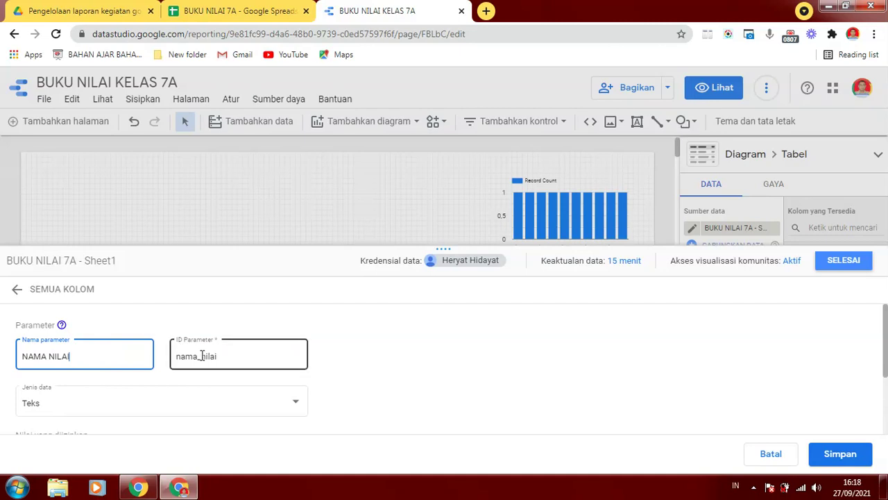
# Step: Choose Teks as the parameter's data type and limit its allowed values to a list of values (Daftar nilai)
pyautogui.scroll(-1, 886, 324)
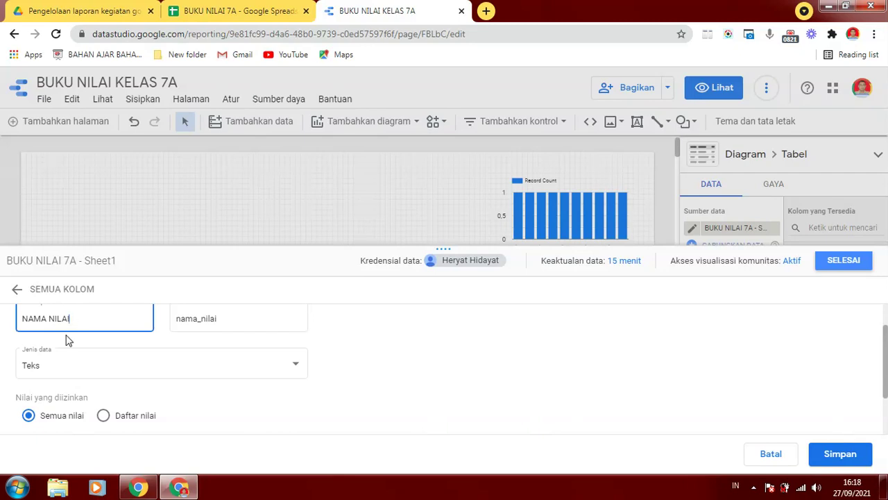
pyautogui.click(44, 373)
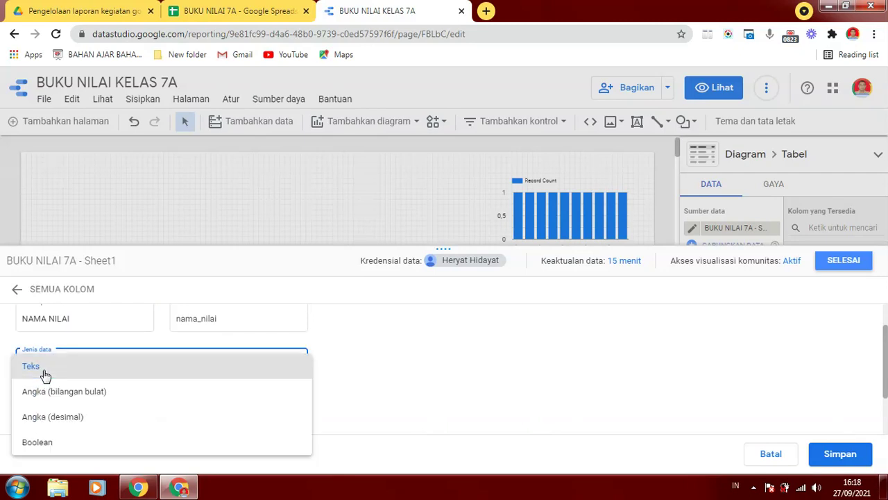
pyautogui.click(44, 373)
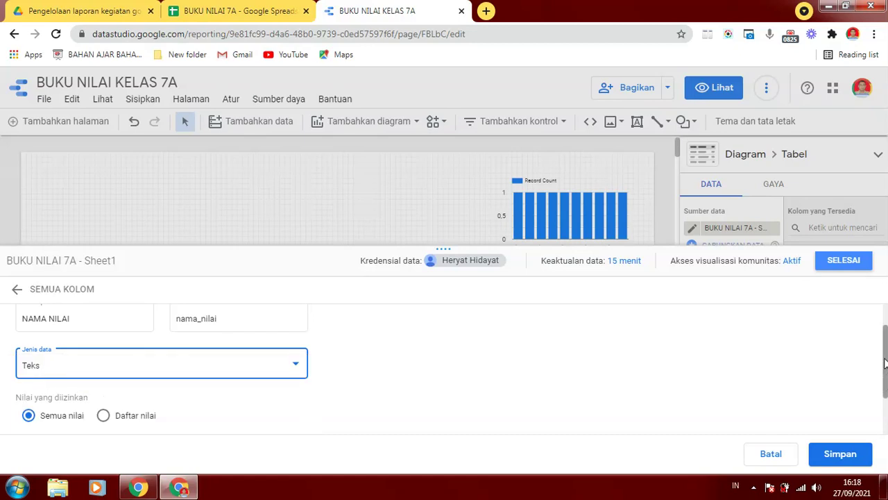
pyautogui.scroll(-2, 884, 362)
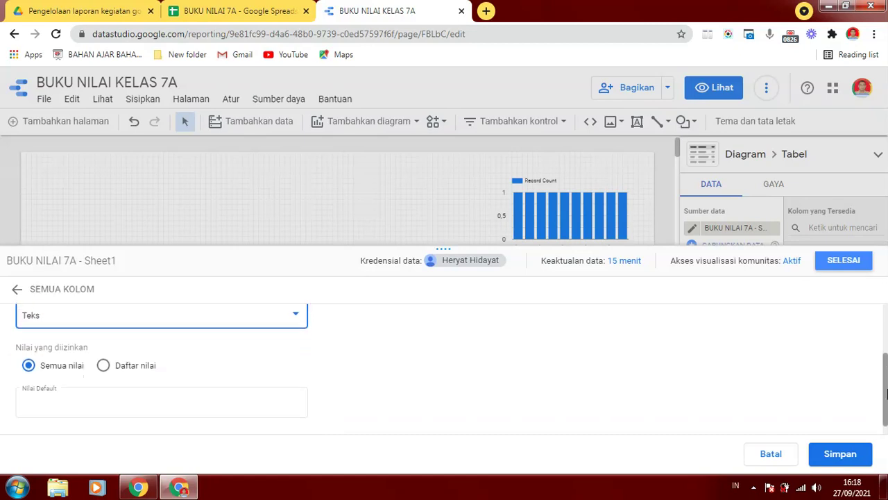
pyautogui.click(103, 353)
pyautogui.click(62, 401)
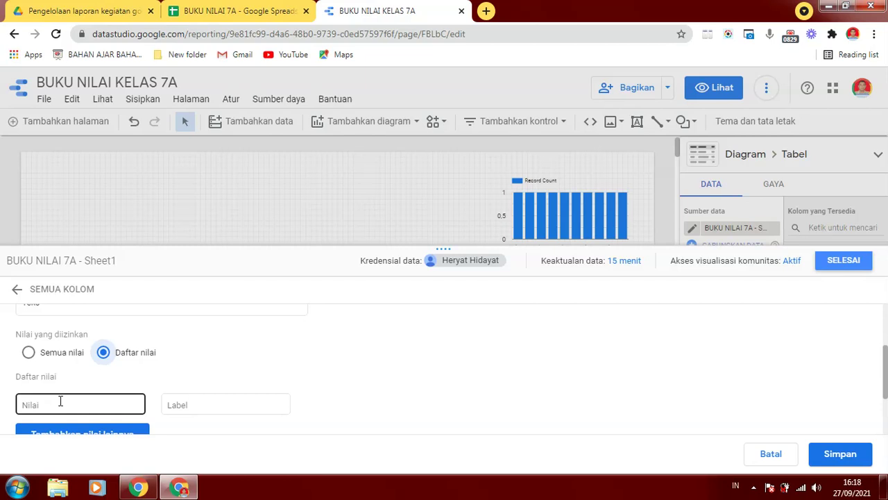
# Step: Switch to the BUKU NILAI 7A spreadsheet, review the grade column headers and copy the TUGAS 1 header cell
pyautogui.click(233, 12)
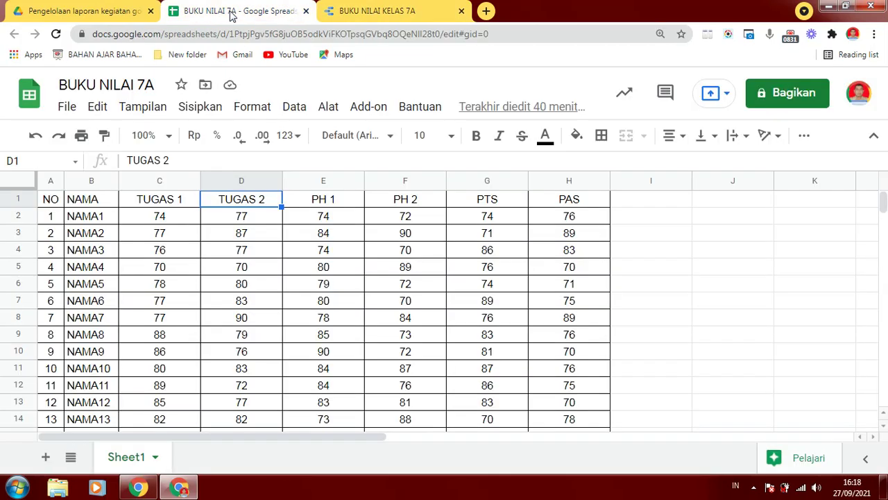
pyautogui.click(160, 201)
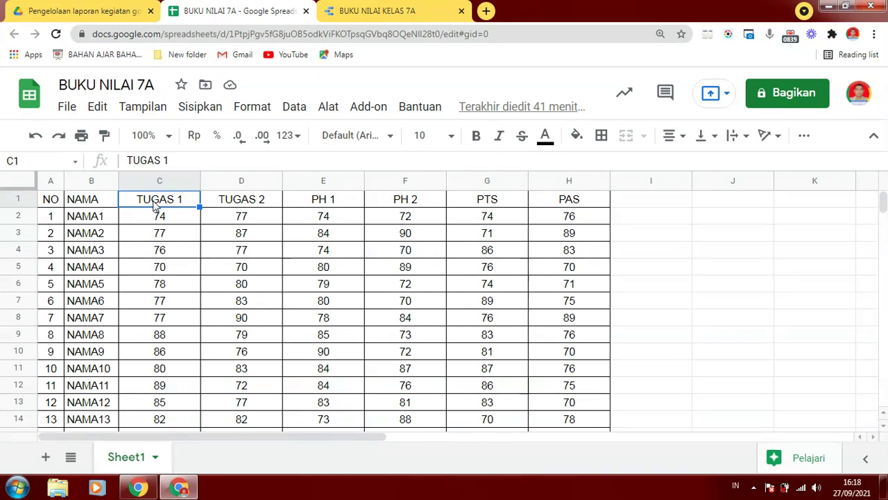
pyautogui.click(246, 200)
pyautogui.doubleClick(333, 201)
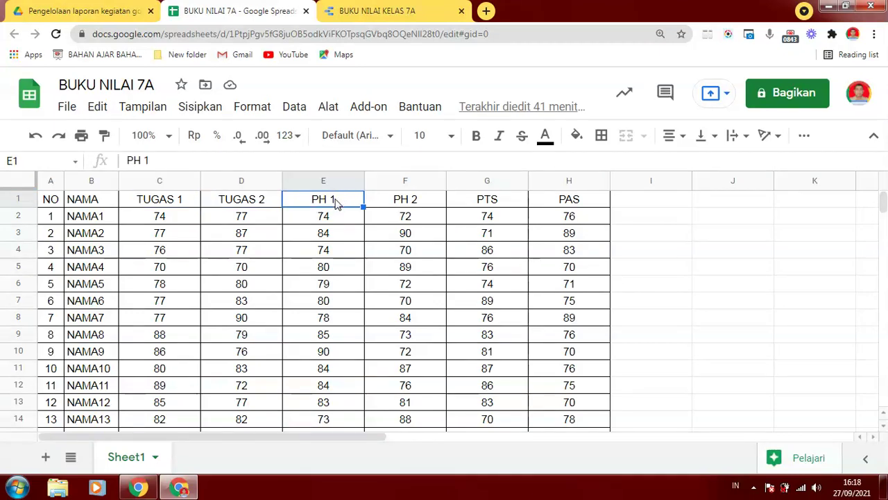
pyautogui.click(164, 202)
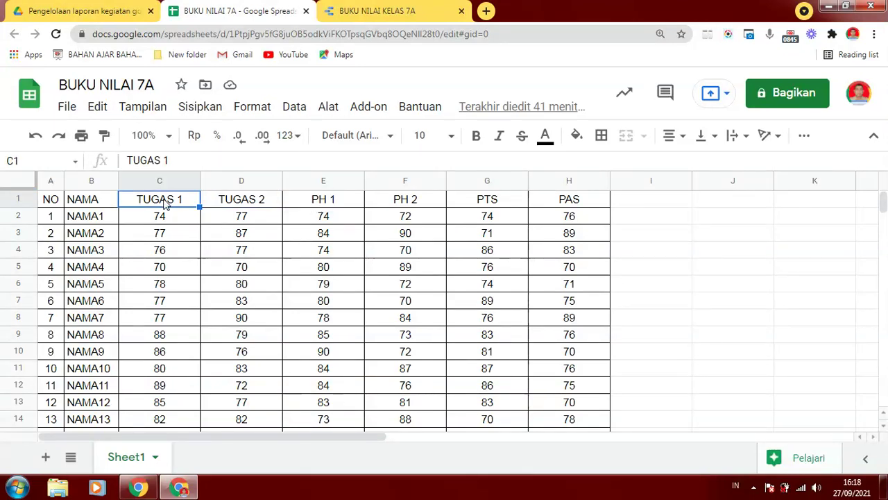
pyautogui.rightClick(177, 203)
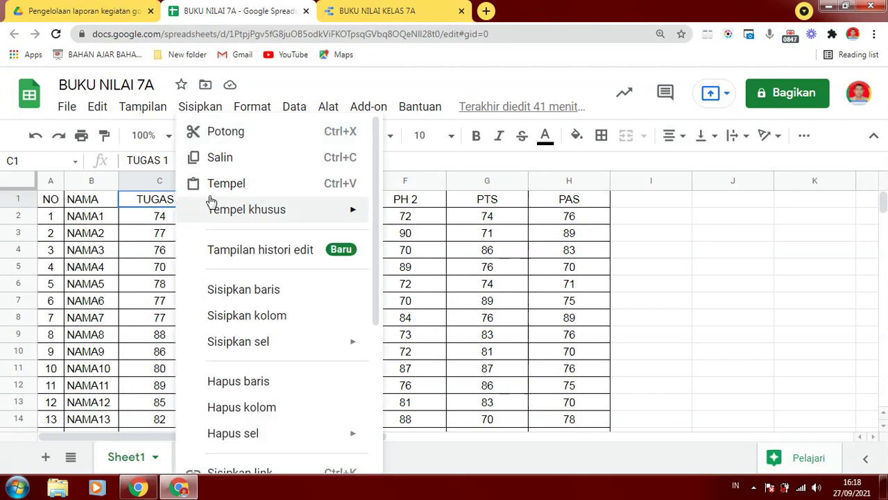
pyautogui.click(214, 157)
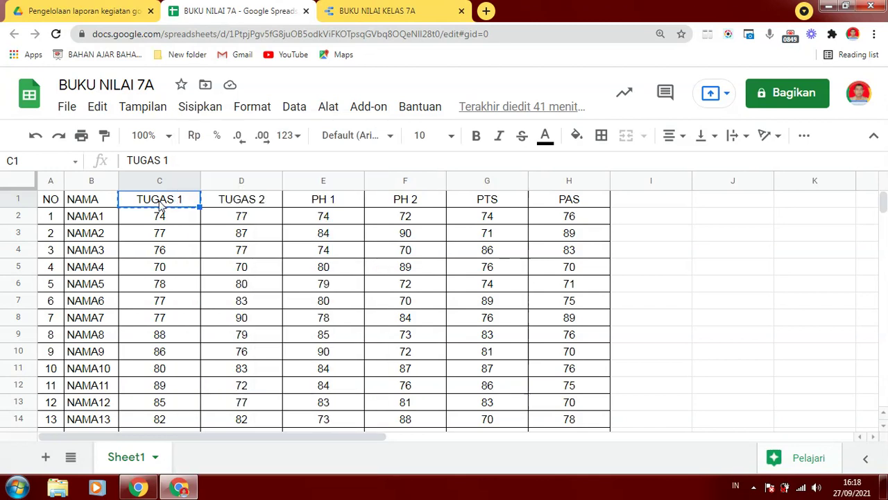
# Step: Return to the report's parameter and paste TUGAS 1 as the first value in its list
pyautogui.click(354, 13)
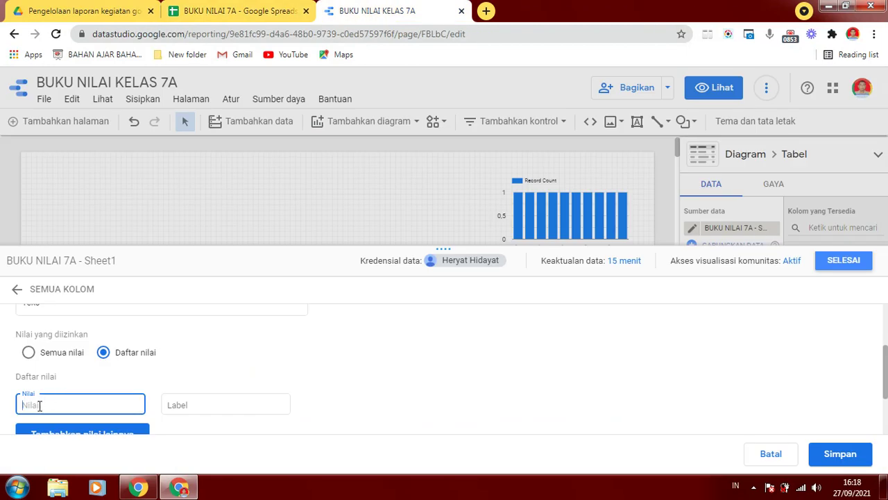
pyautogui.rightClick(40, 406)
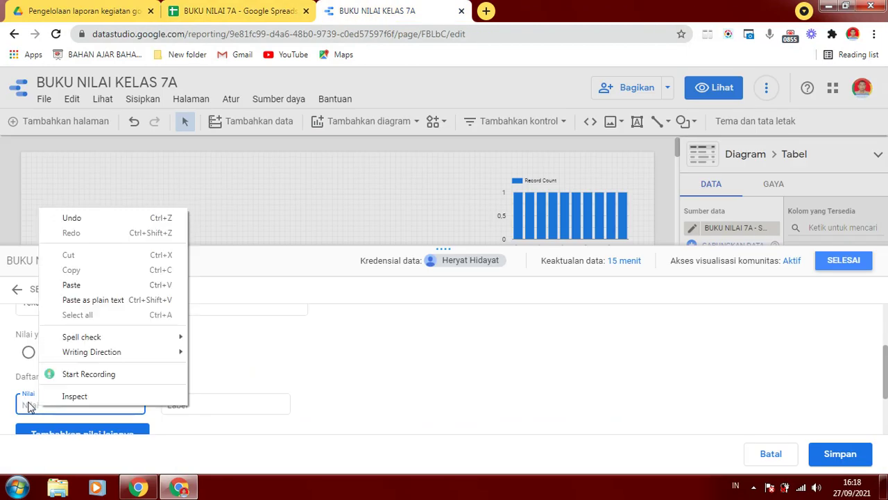
pyautogui.click(80, 288)
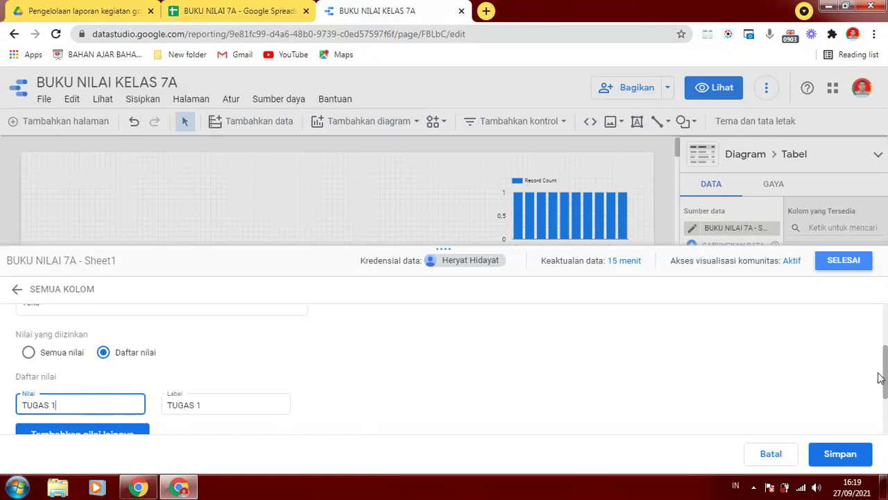
# Step: Add a second value row to the parameter's list and start its entry with TUGA
pyautogui.scroll(-1, 95, 408)
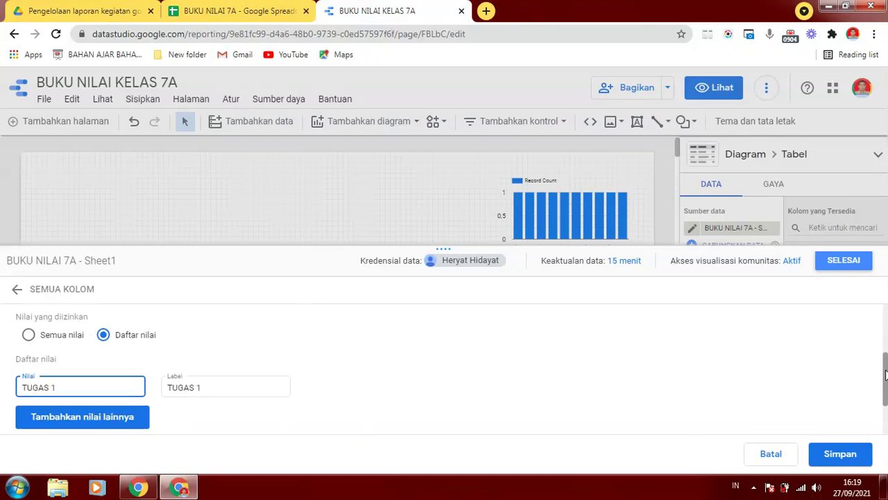
pyautogui.click(95, 408)
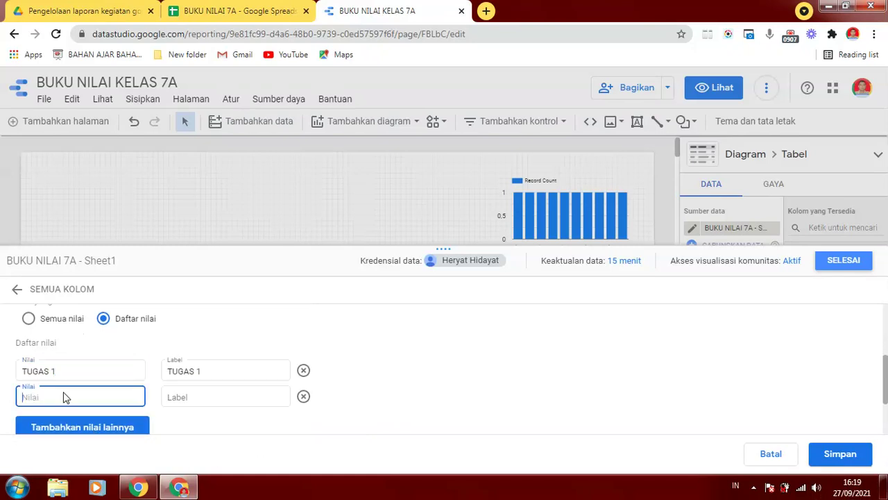
pyautogui.write('TUGA')
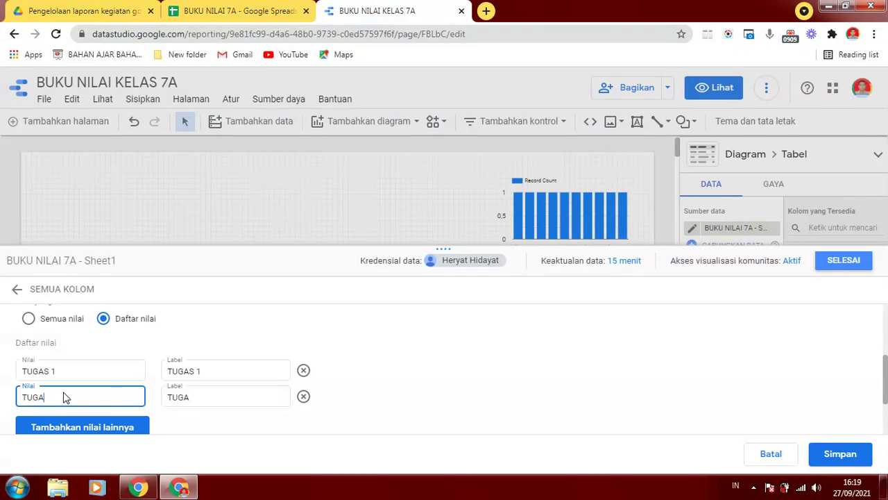
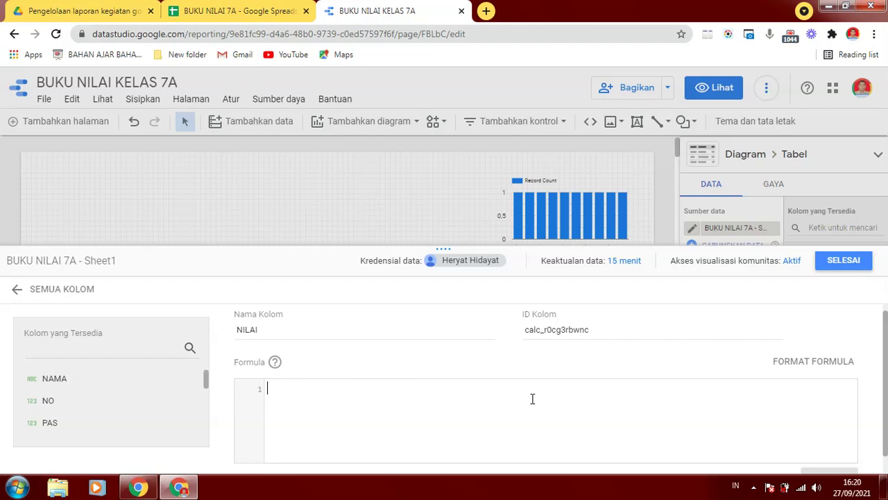
# Step: Begin the NILAI field's formula with case and a when condition comparing the NAMA NILAI parameter with a quoted text value
pyautogui.write('case')
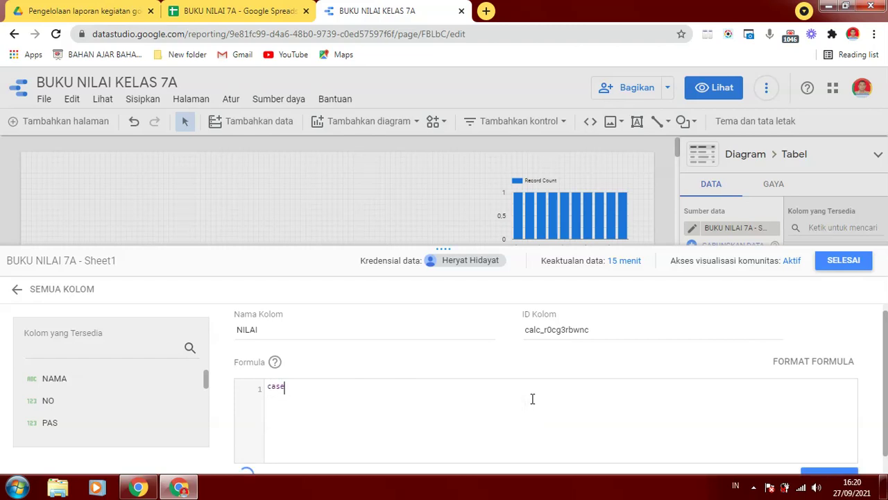
pyautogui.press('Return')
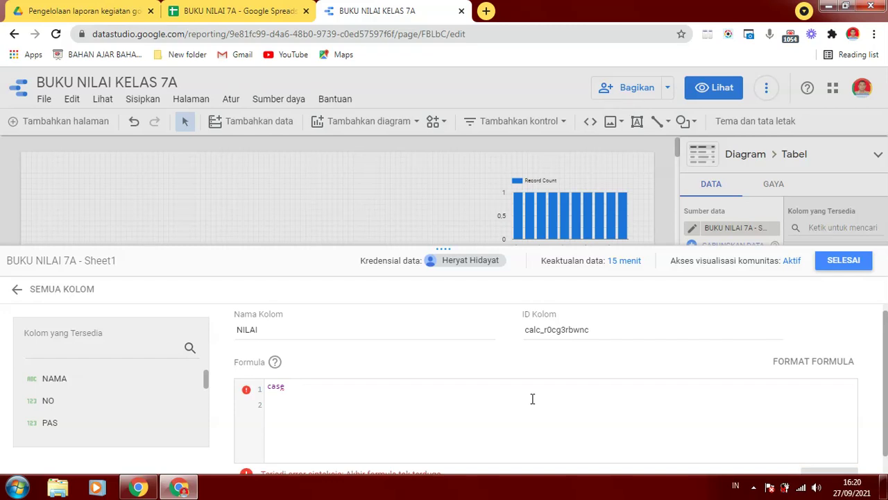
pyautogui.write('when')
pyautogui.write('n')
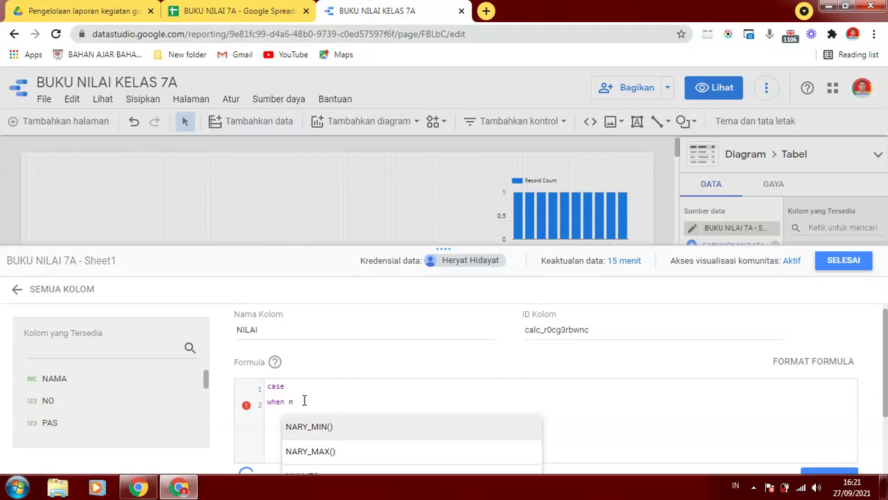
pyautogui.write('a')
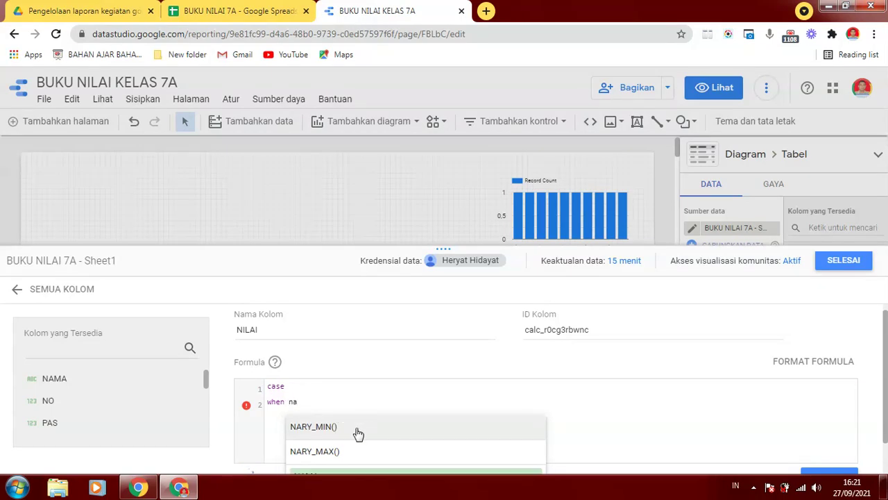
pyautogui.write('m')
pyautogui.press('Return')
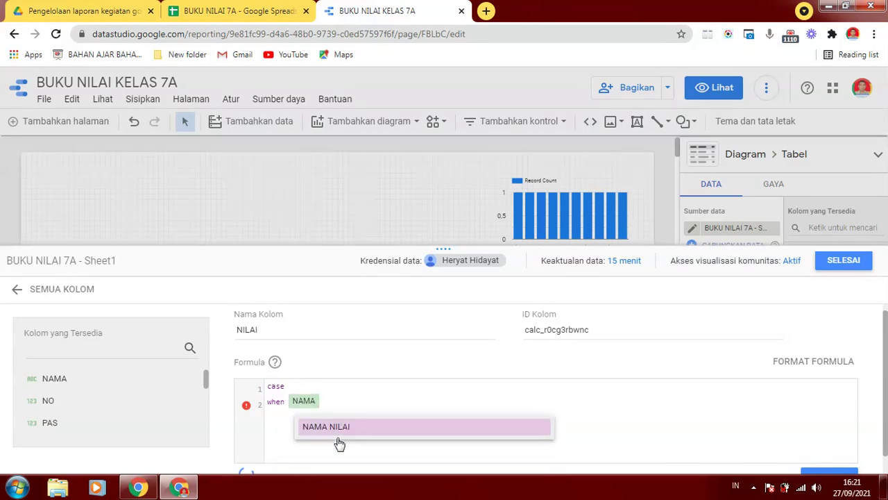
pyautogui.click(340, 425)
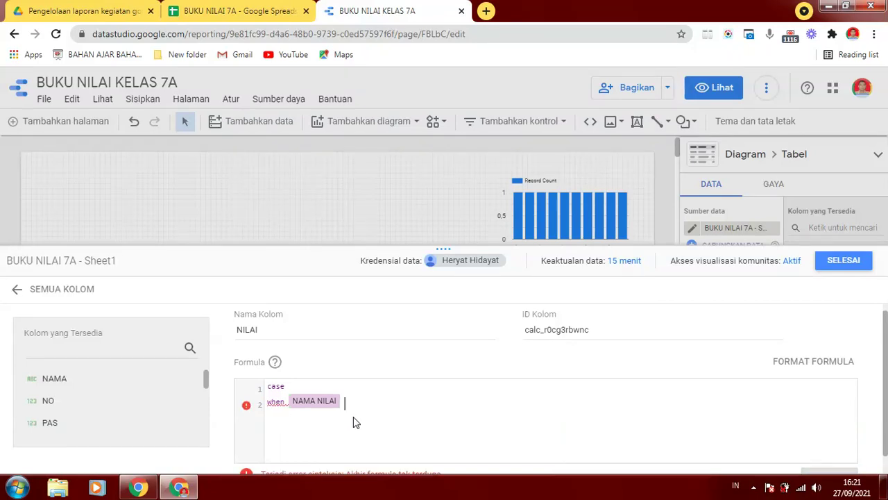
pyautogui.write('="')
# Step: Check the TUGAS 1, TUGAS 2, PH 1 and PTS column headers in the BUKU NILAI 7A spreadsheet and return to the formula
pyautogui.click(224, 8)
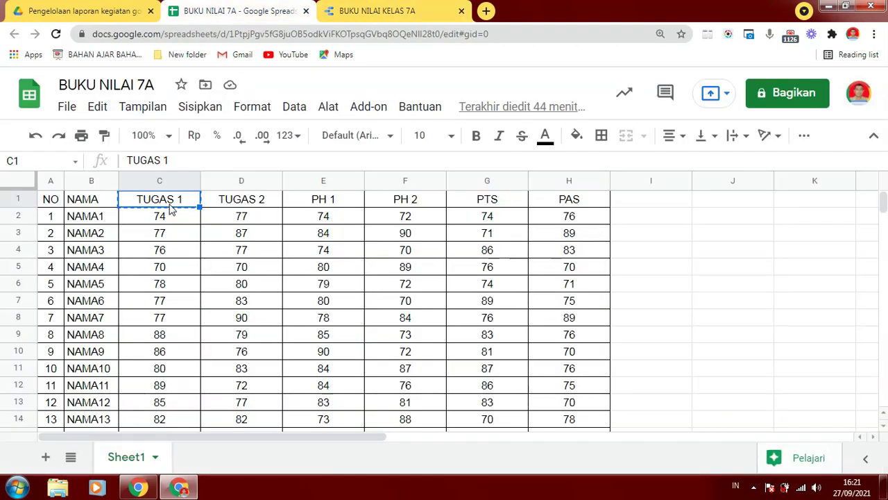
pyautogui.click(378, 10)
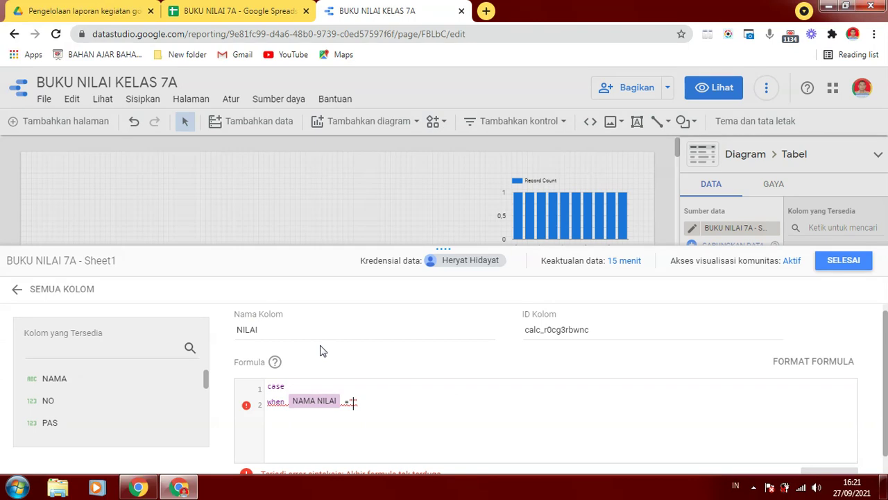
pyautogui.click(206, 14)
pyautogui.click(240, 205)
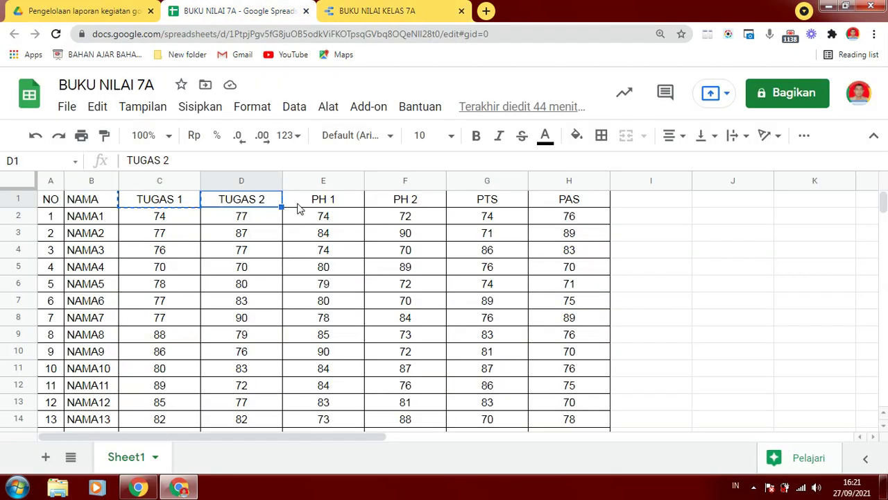
pyautogui.click(297, 203)
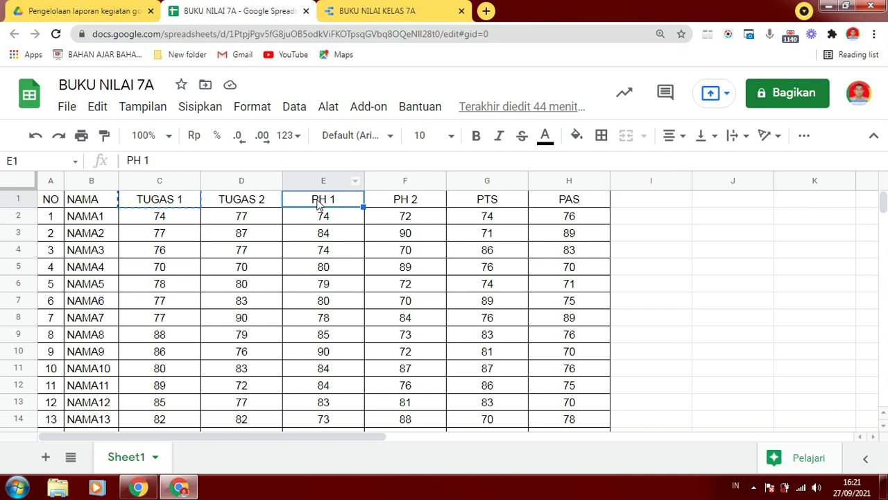
pyautogui.rightClick(318, 203)
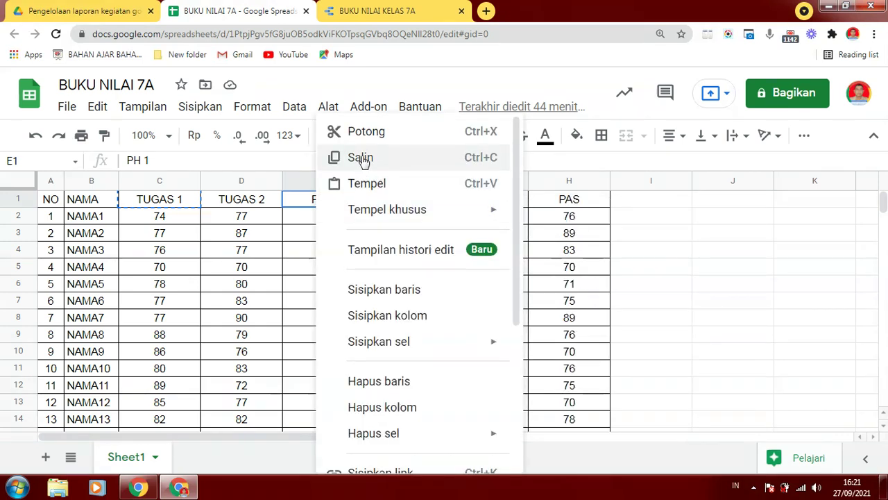
pyautogui.click(259, 204)
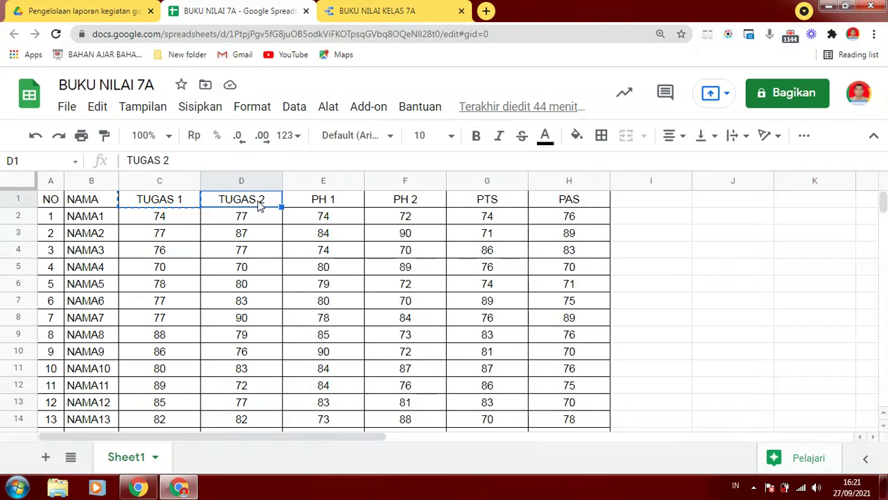
pyautogui.click(473, 202)
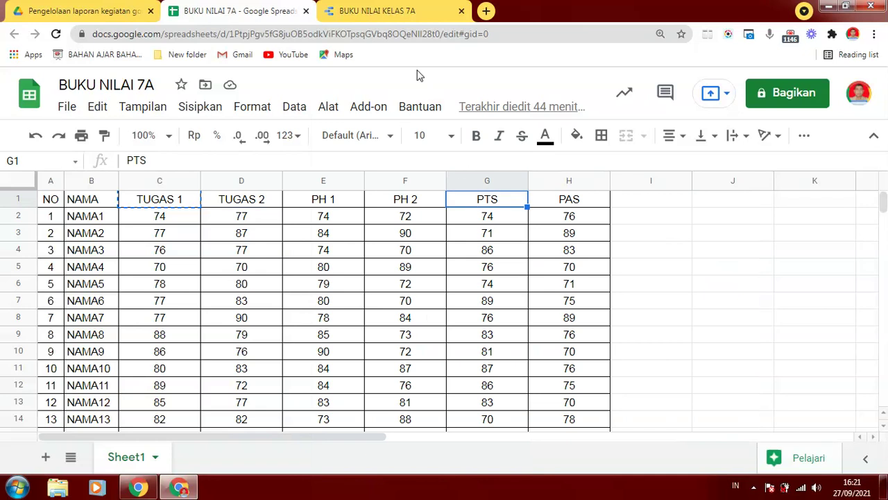
pyautogui.click(399, 15)
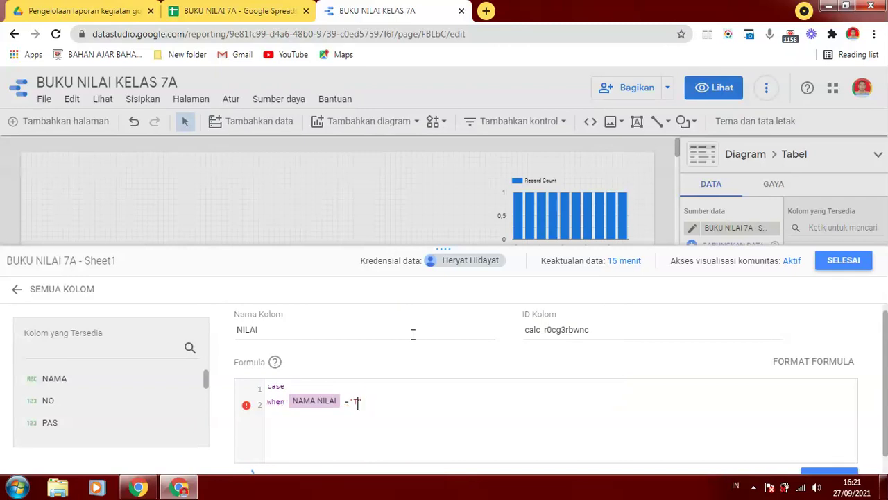
# Step: Complete the first when condition so that the text "TUGAS 1" returns the TUGAS 1 field
pyautogui.write('TUGAS 1" then')
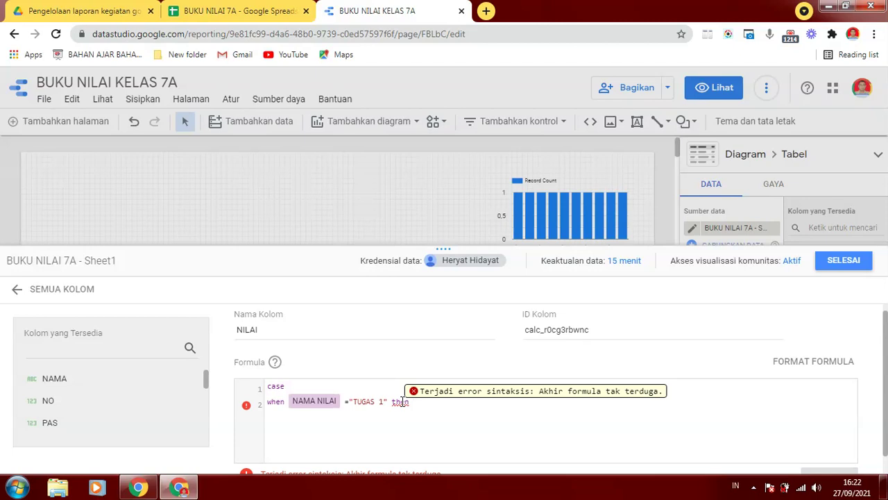
pyautogui.write('tu')
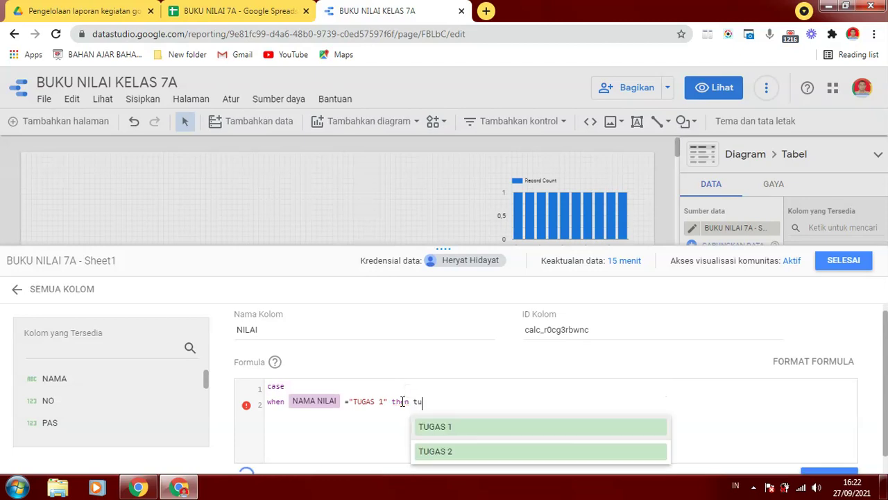
pyautogui.click(450, 428)
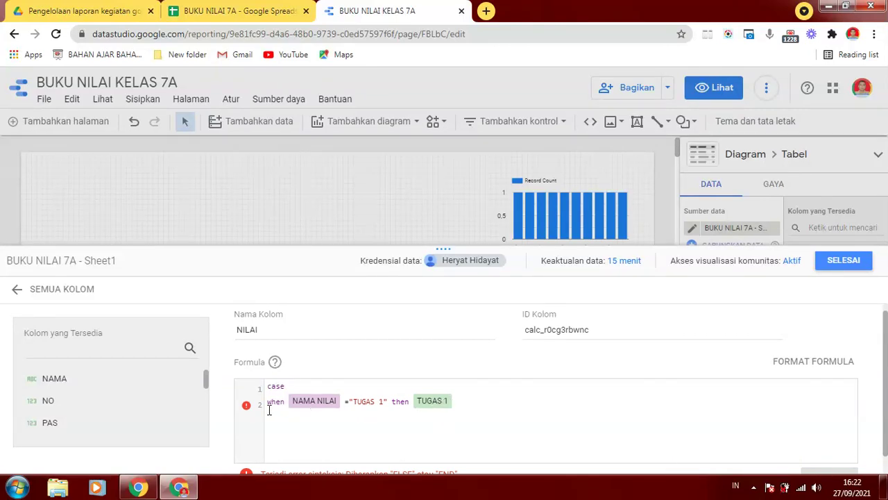
# Step: Copy the formula's TUGAS 1 when line and paste a duplicate on the line below it
pyautogui.moveTo(268, 402); pyautogui.dragTo(446, 409)
pyautogui.hotkey('ctrl', 'c')
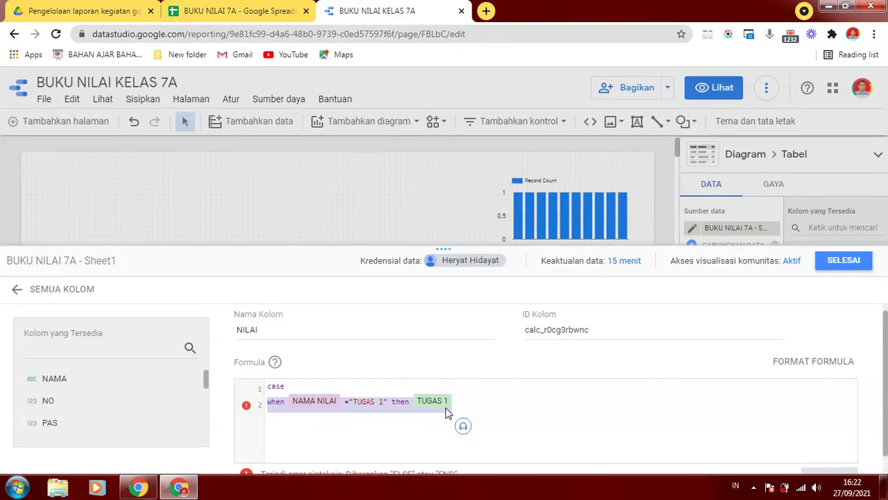
pyautogui.click(459, 400)
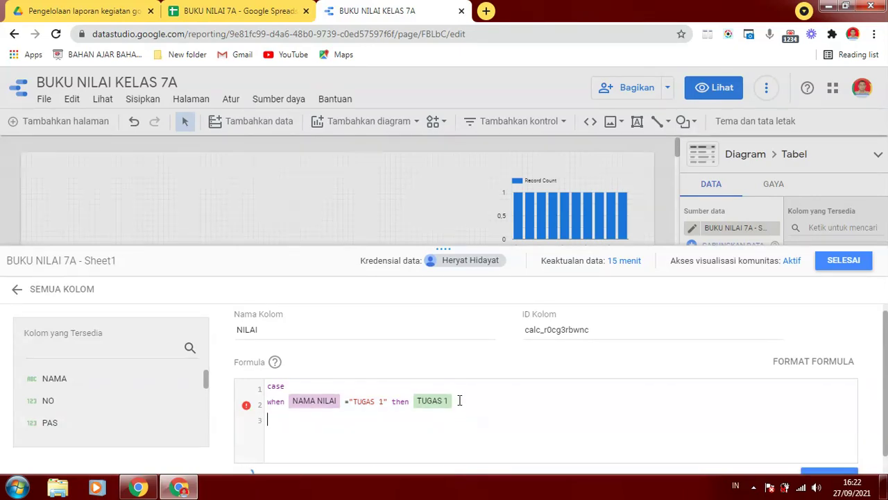
pyautogui.press('Return')
pyautogui.hotkey('ctrl', 'v')
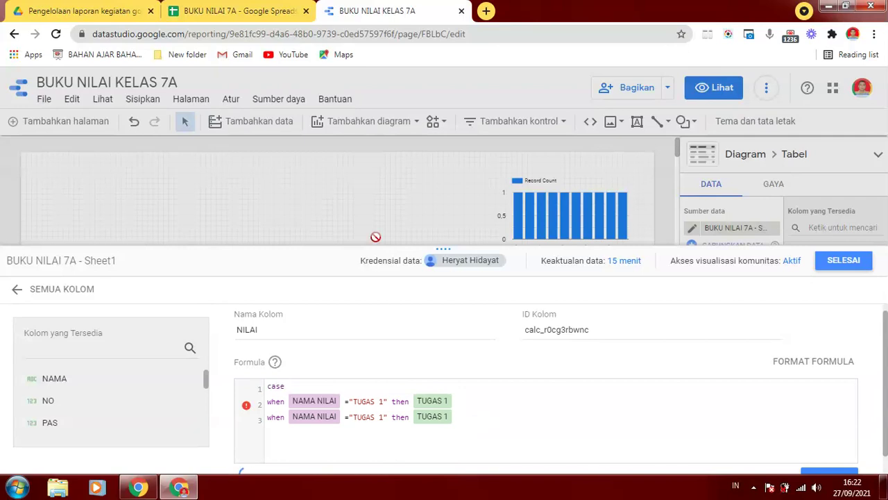
# Step: Check the grade columns in the BUKU NILAI 7A spreadsheet, paste four more copies of the when line and close the formula with end
pyautogui.click(243, 11)
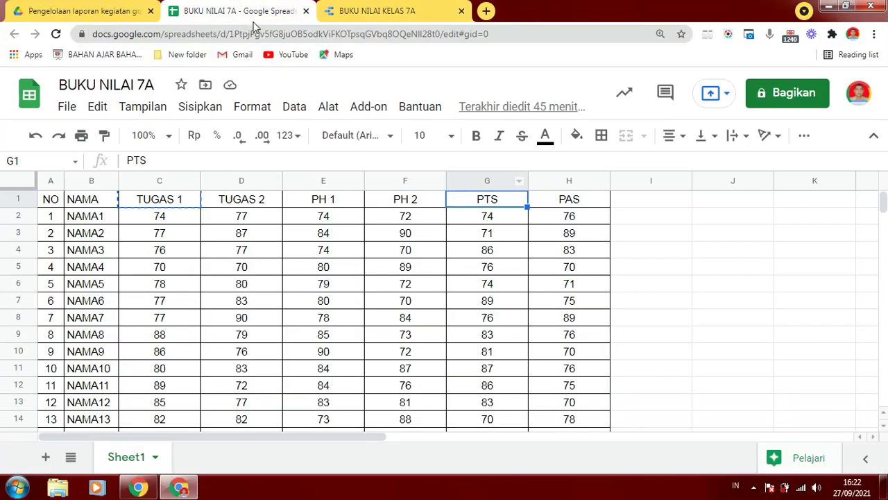
pyautogui.click(343, 11)
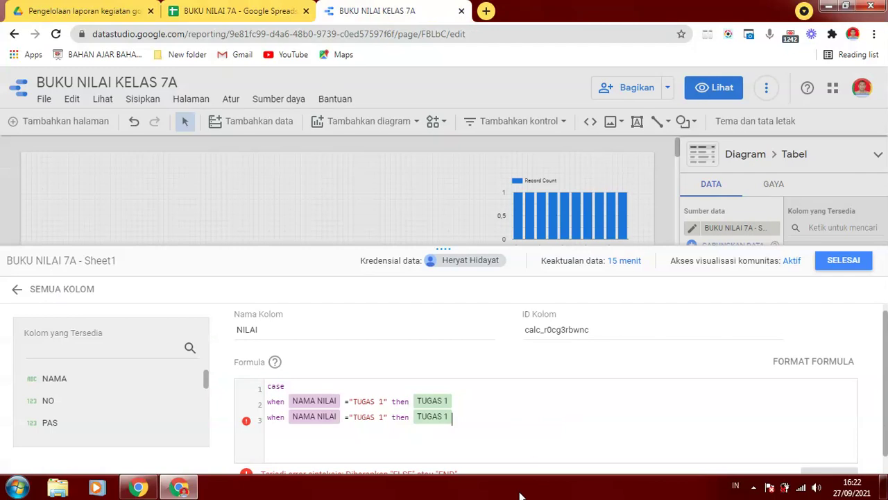
pyautogui.press('Return')
pyautogui.hotkey('ctrl', 'v')
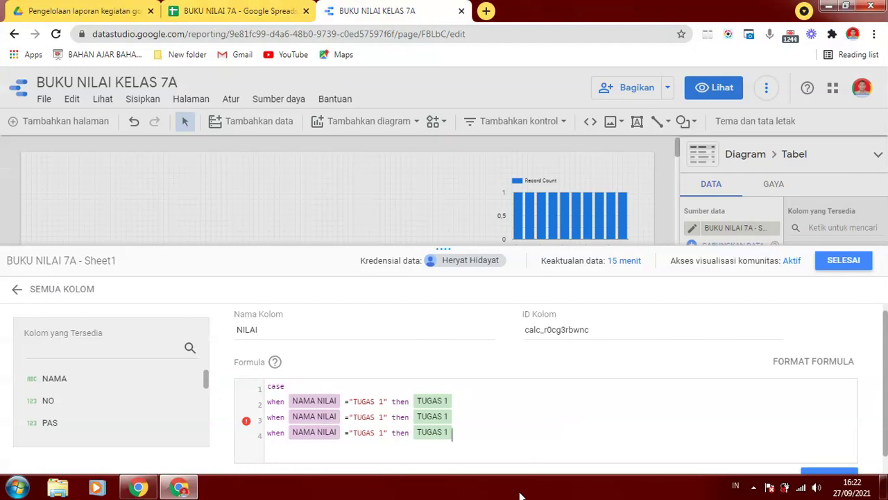
pyautogui.press('Return')
pyautogui.hotkey('ctrl', 'v')
pyautogui.press('Return')
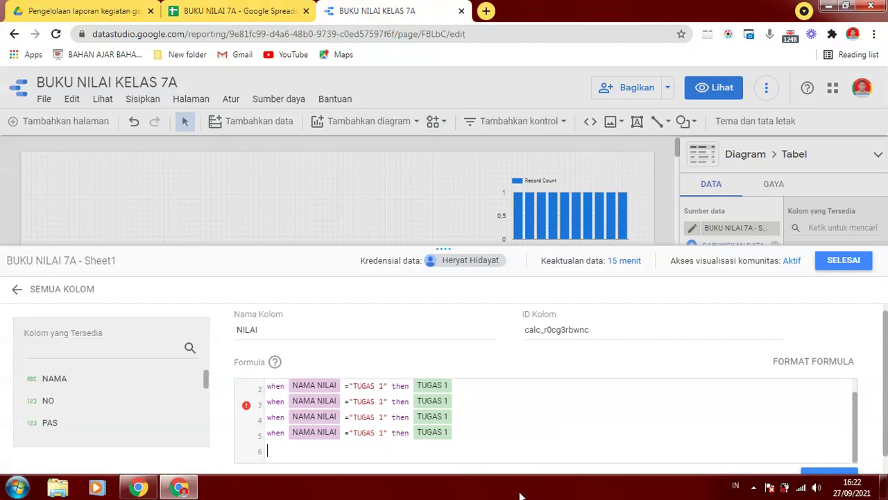
pyautogui.hotkey('ctrl', 'v')
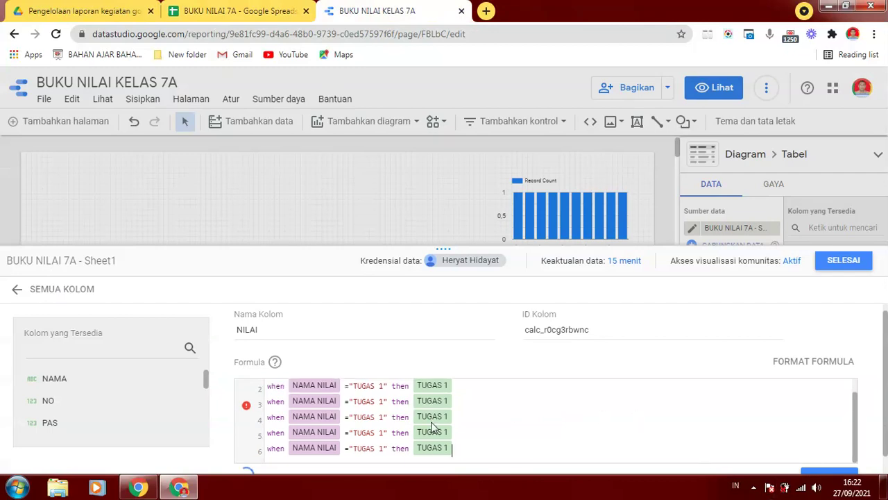
pyautogui.press('Return')
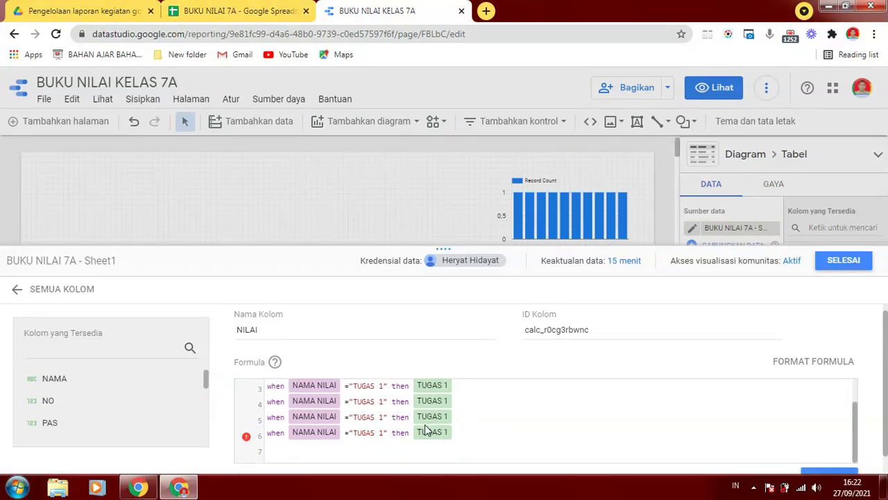
pyautogui.hotkey('ctrl', 'v')
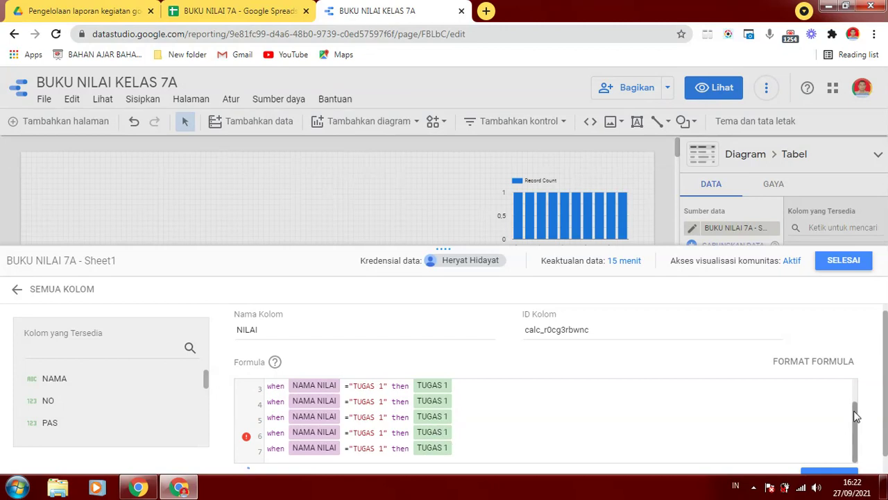
pyautogui.press('Return')
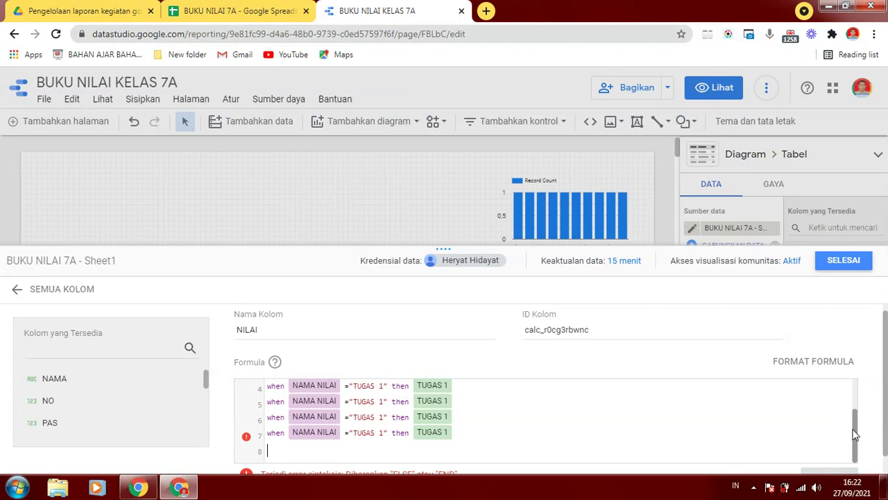
pyautogui.write('end')
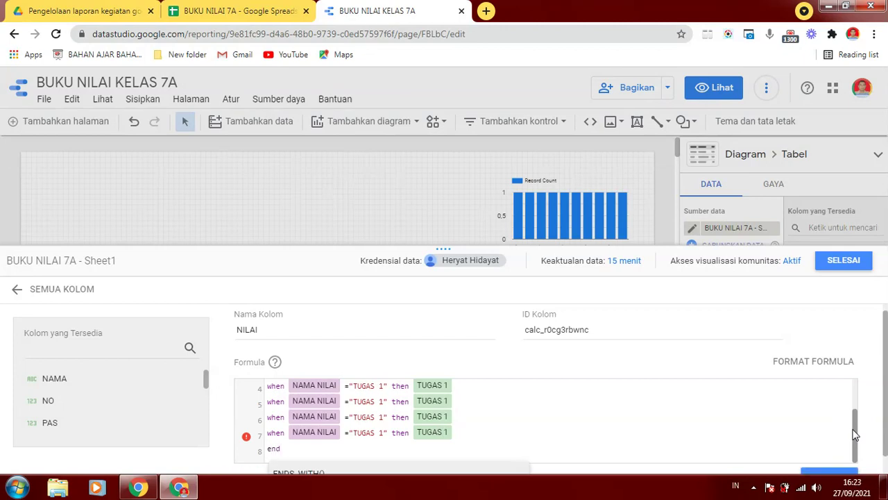
# Step: Change the second when condition's text to "TUGAS 2" and remove the TUGAS 1 field from its result
pyautogui.moveTo(856, 422); pyautogui.dragTo(857, 387)
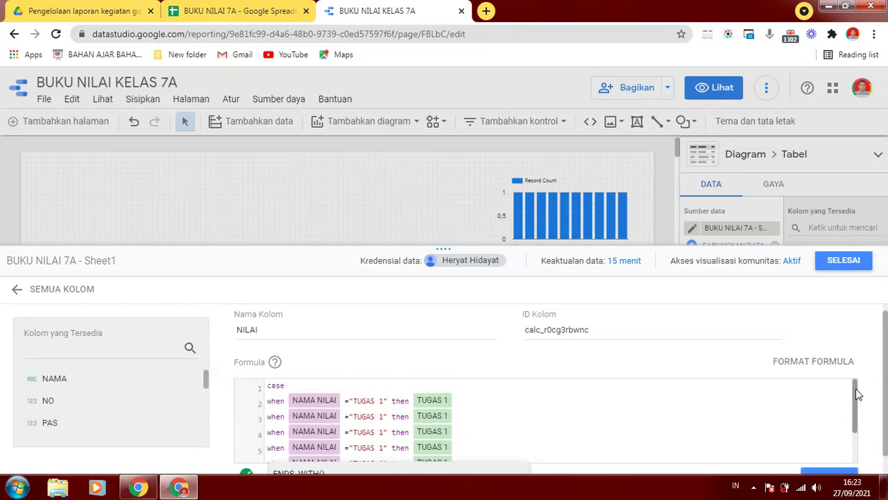
pyautogui.click(382, 416)
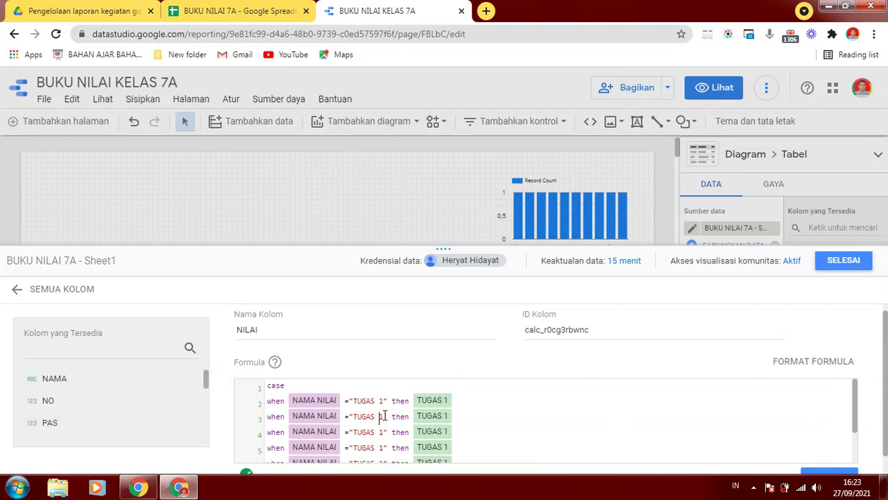
pyautogui.write('2')
pyautogui.press('Delete')
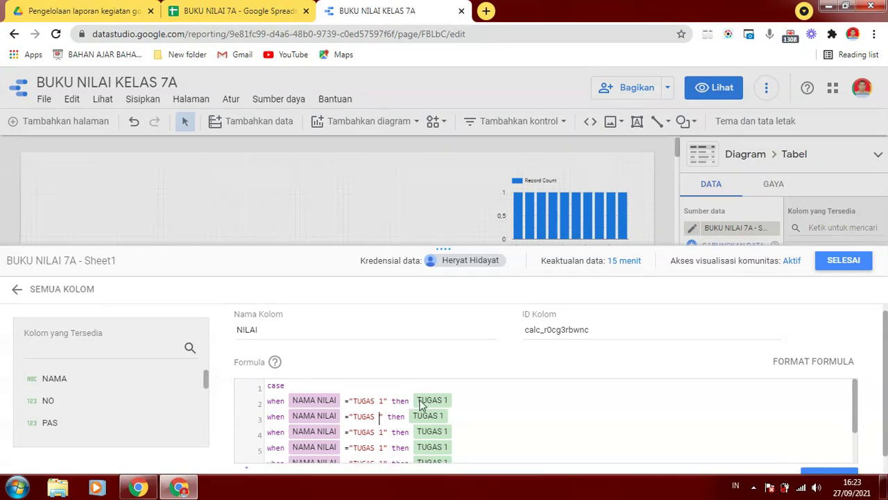
pyautogui.click(451, 418)
pyautogui.press('BackSpace')
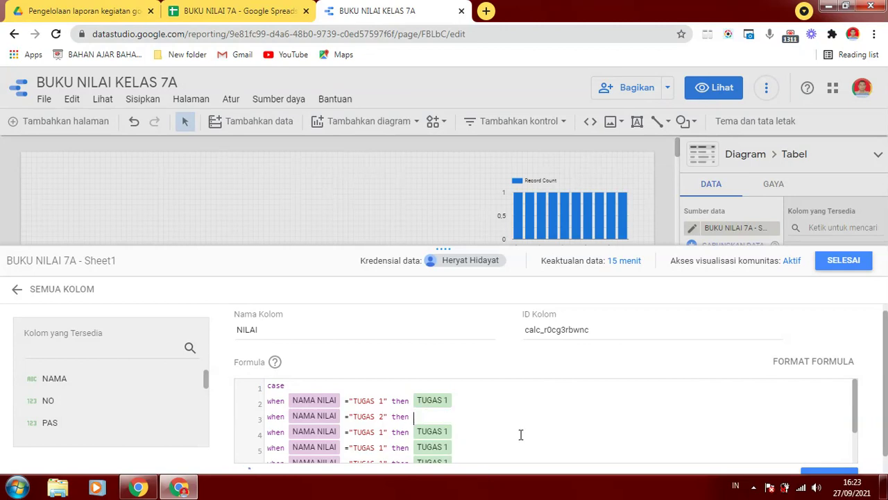
pyautogui.write('tugas')
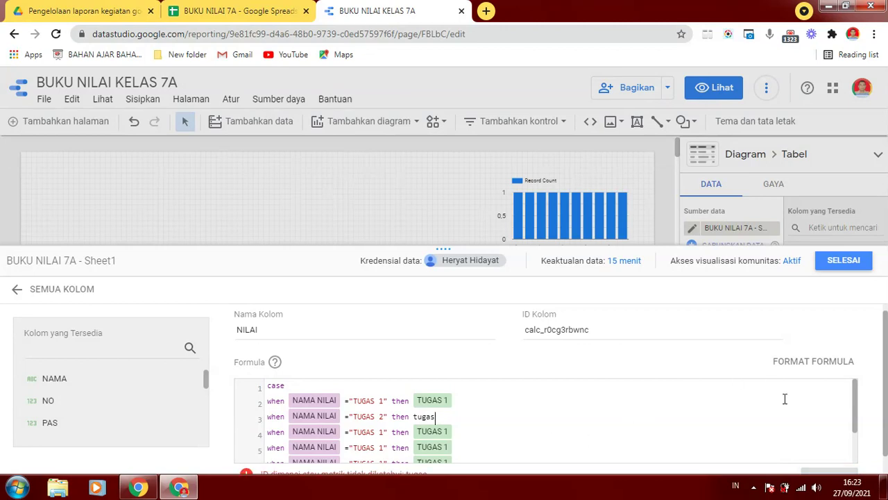
pyautogui.moveTo(856, 399)
pyautogui.mouseDown()
pyautogui.moveTo(858, 430)
pyautogui.moveTo(856, 386)
pyautogui.mouseUp()
pyautogui.press('BackSpace')
pyautogui.press('BackSpace')
pyautogui.press('BackSpace')
pyautogui.press('BackSpace')
pyautogui.press('BackSpace')
pyautogui.press('BackSpace')
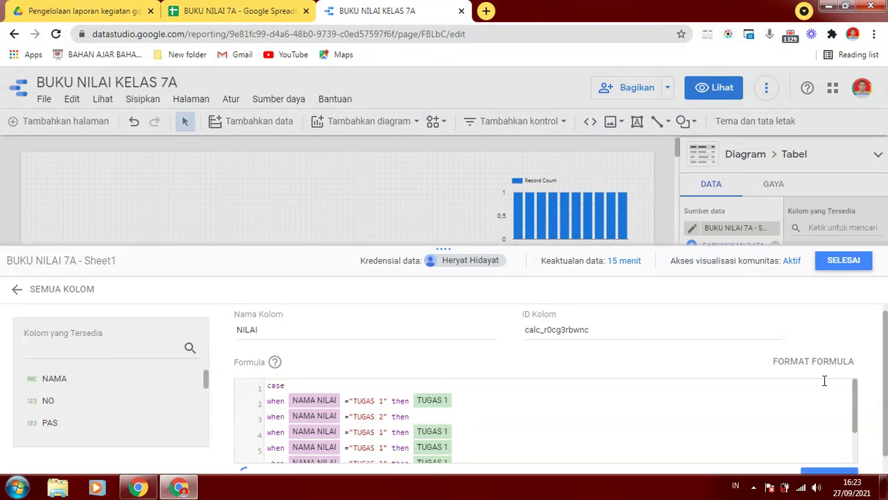
# Step: Insert the TUGAS 2 field as the result of the second when condition
pyautogui.write('Tugas')
pyautogui.press('Return')
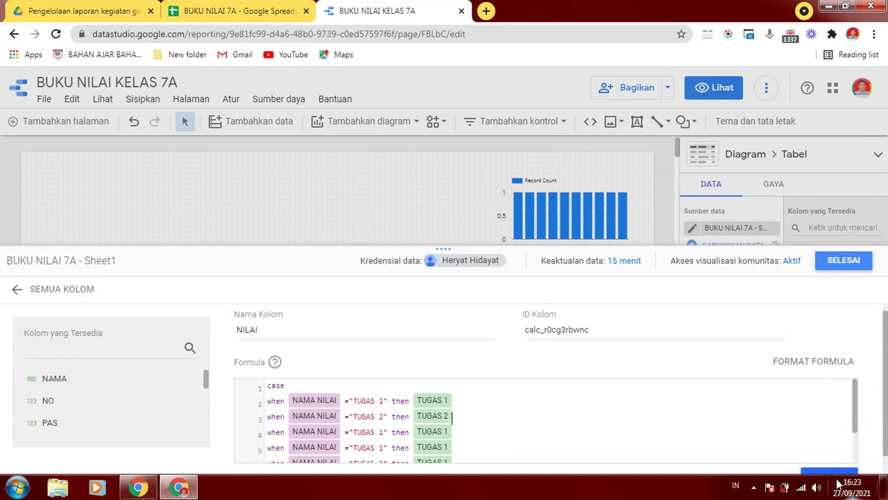
# Step: Change the third when line to compare with "PH 1" and return the PH 1 field
pyautogui.click(455, 432)
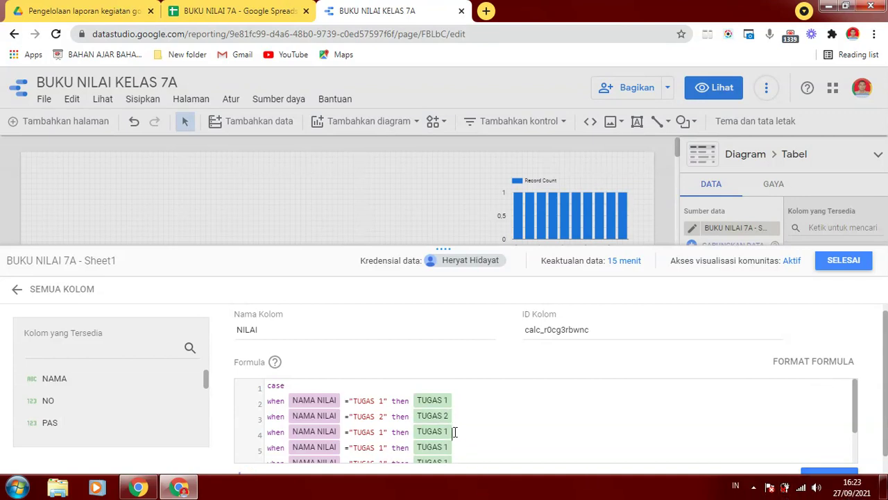
pyautogui.press('BackSpace')
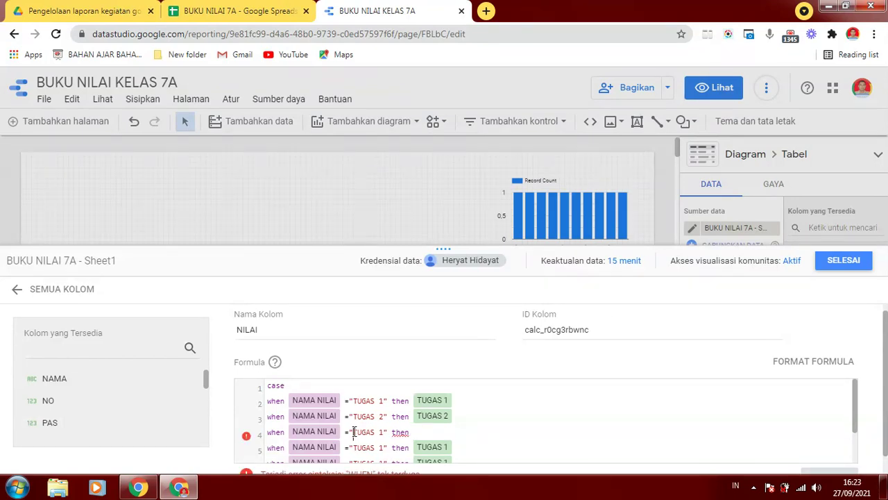
pyautogui.moveTo(354, 431); pyautogui.dragTo(376, 432)
pyautogui.write('PH')
pyautogui.write(' P')
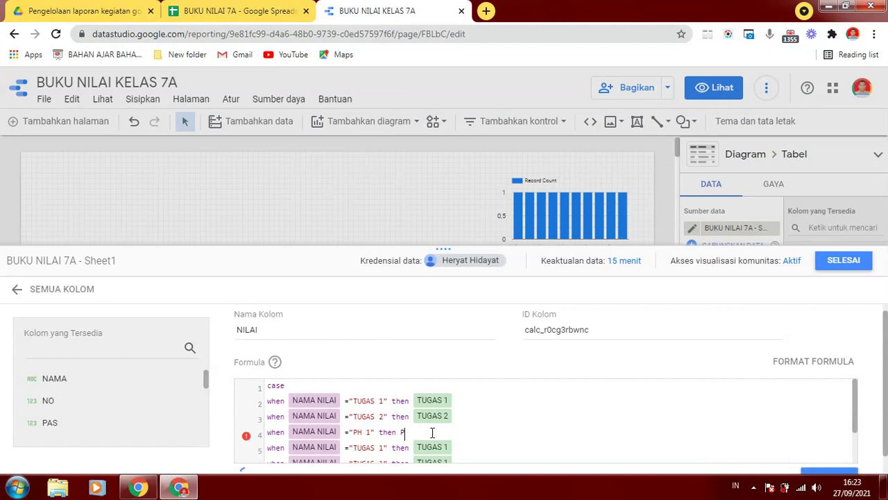
pyautogui.write('JH')
pyautogui.press('Return')
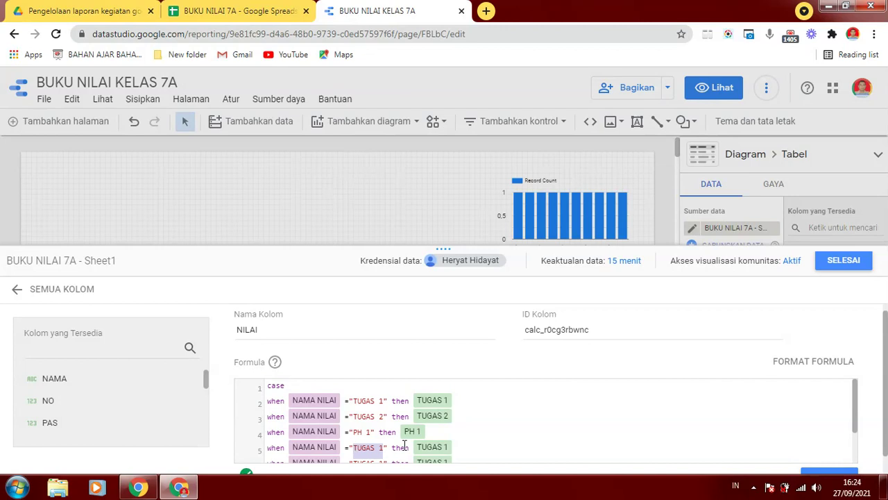
# Step: Change the fourth when line to compare with "PH 2" and return the PH 2 field
pyautogui.write('PH 2')
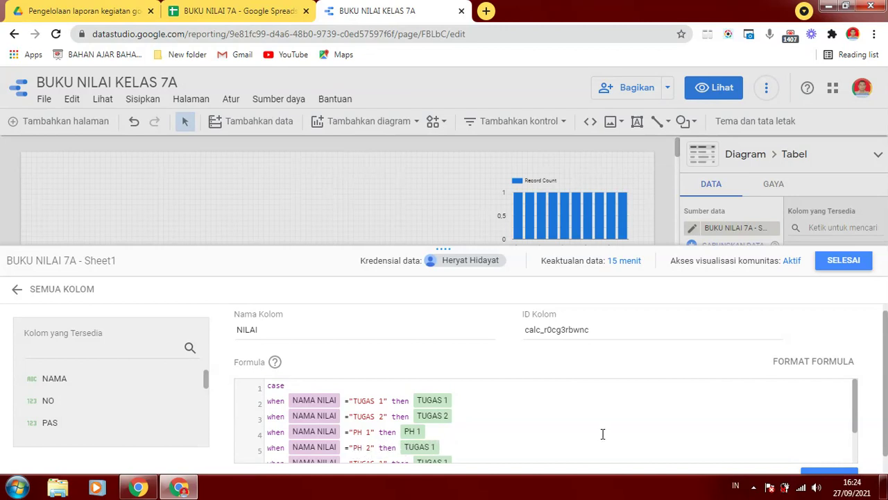
pyautogui.click(444, 446)
pyautogui.press('BackSpace')
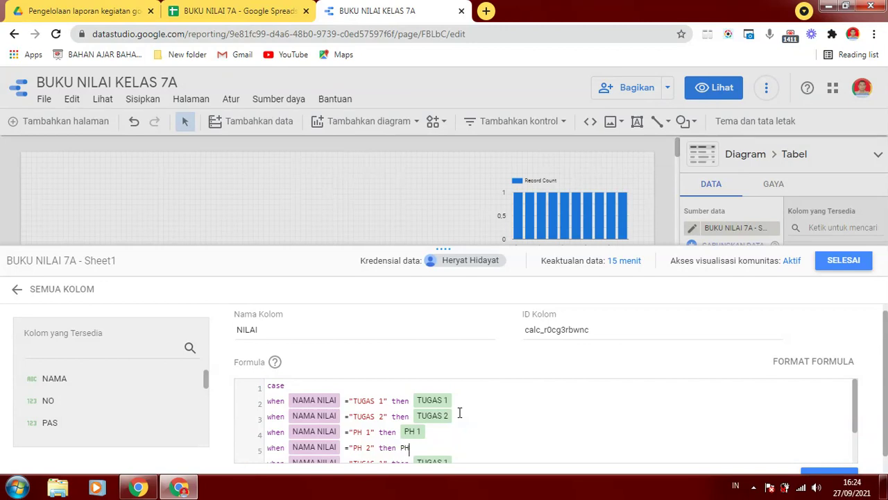
pyautogui.write('PH 2')
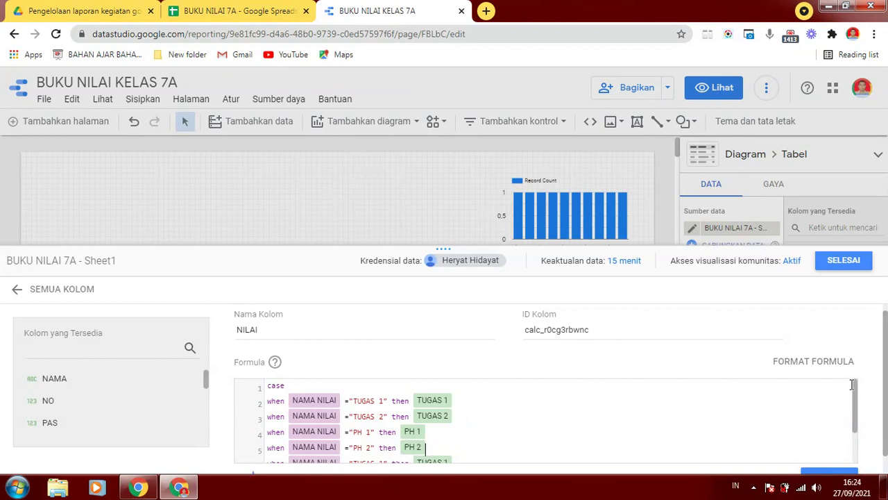
# Step: Change the fifth when line to compare with "PTS" and return the PTS field
pyautogui.moveTo(857, 388); pyautogui.dragTo(858, 416)
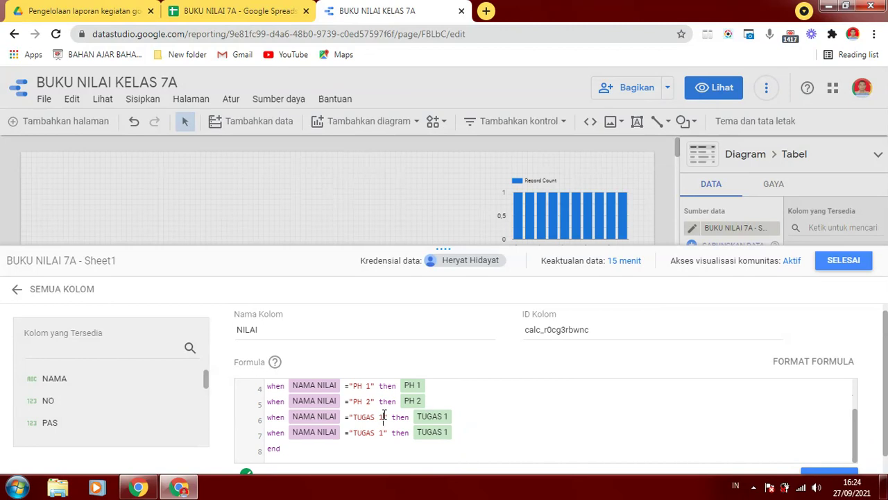
pyautogui.moveTo(382, 416); pyautogui.dragTo(358, 422)
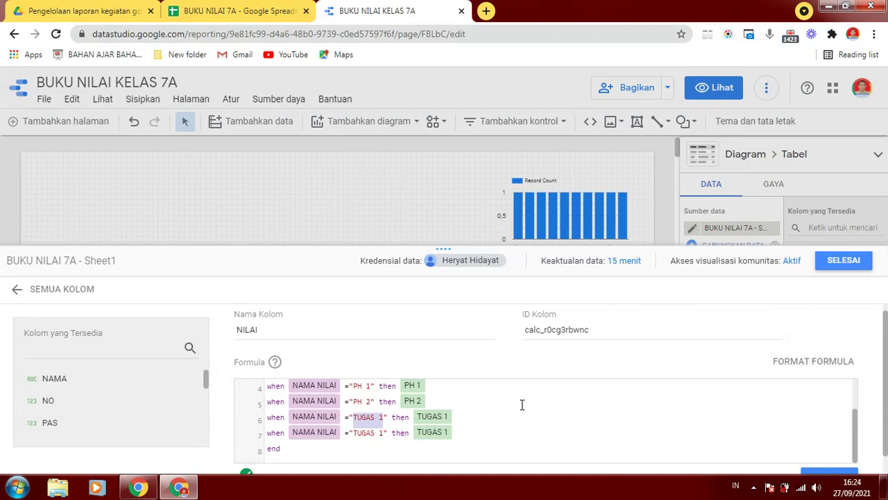
pyautogui.write('PTS')
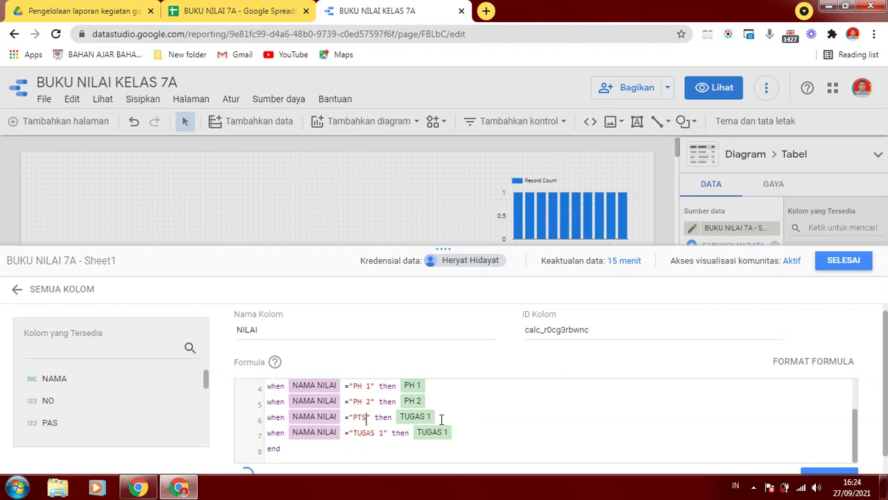
pyautogui.press('BackSpace')
pyautogui.write('P')
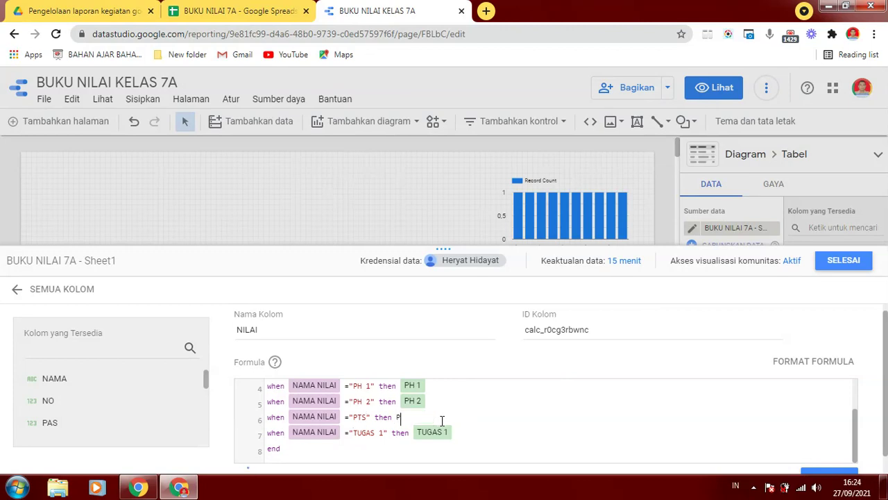
pyautogui.write('TS')
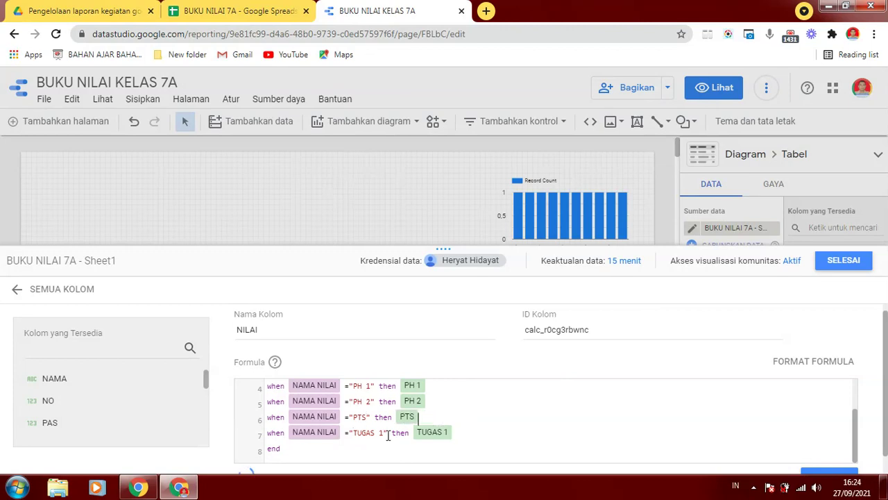
# Step: Change the sixth when line to compare with "PAS" and return the PAS field
pyautogui.moveTo(382, 434); pyautogui.dragTo(358, 432)
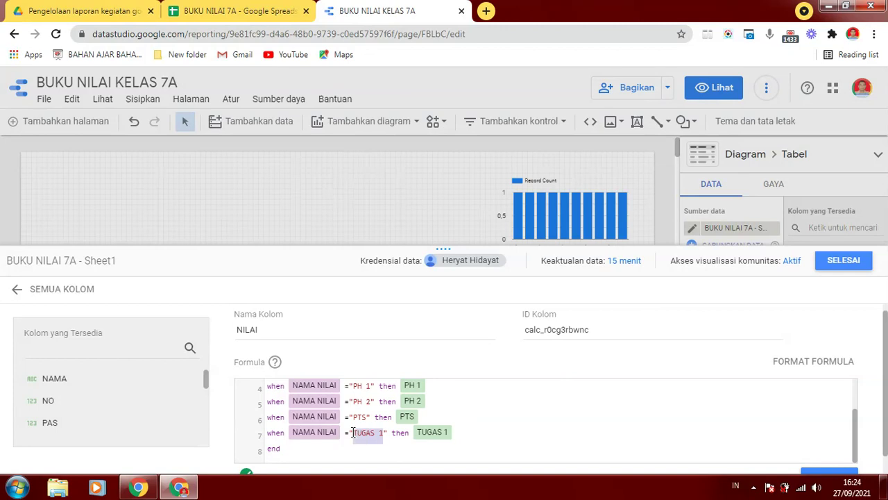
pyautogui.write('PAS')
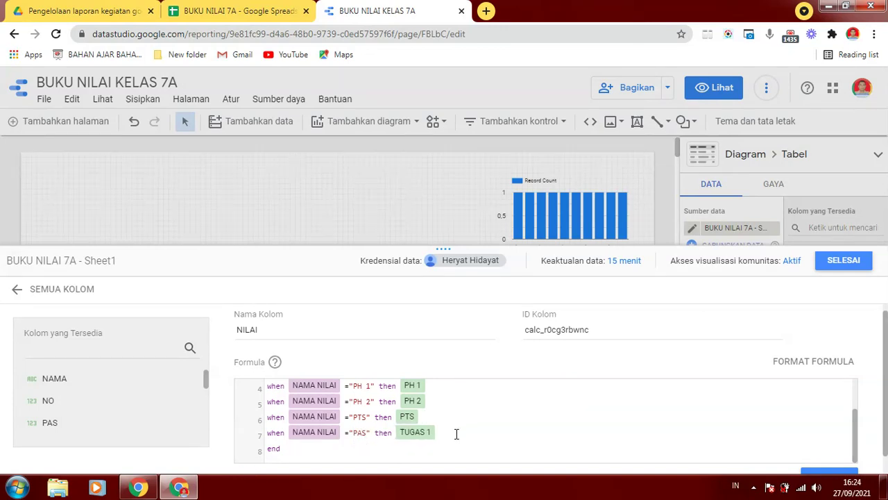
pyautogui.press('BackSpace')
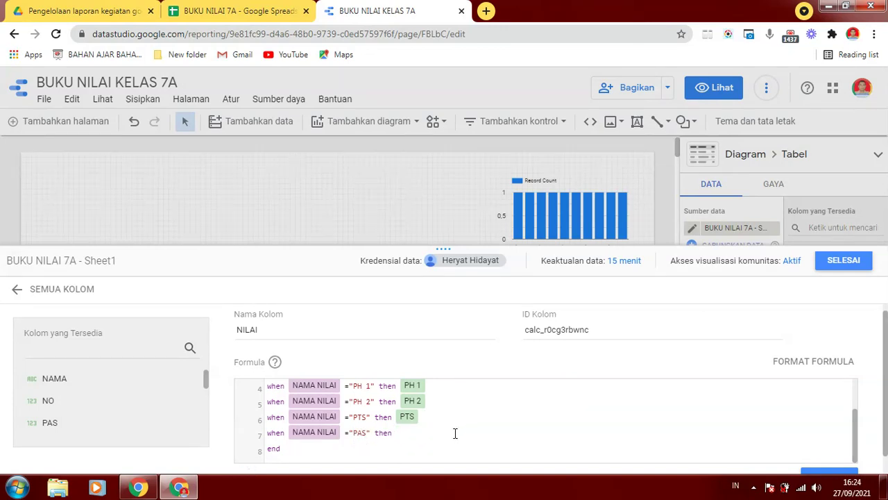
pyautogui.write('PAS')
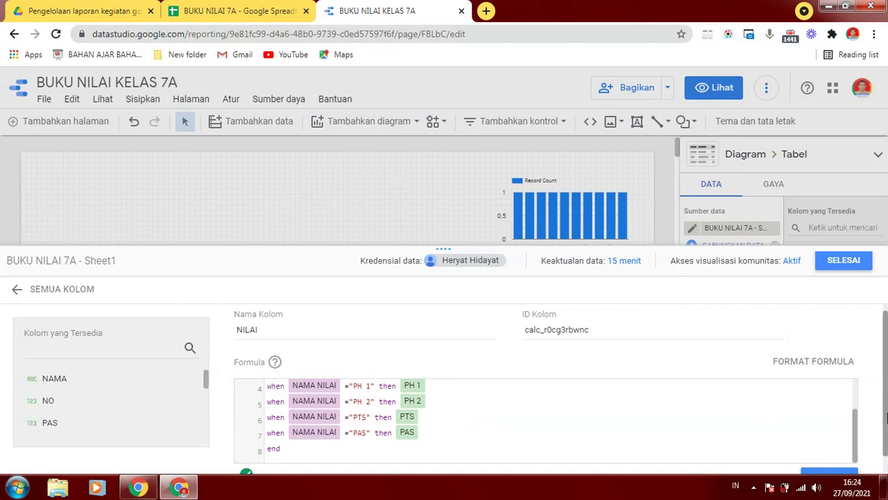
# Step: Review the whole CASE formula, save the NILAI calculated field, and close the data source editor
pyautogui.scroll(-2, 887, 416)
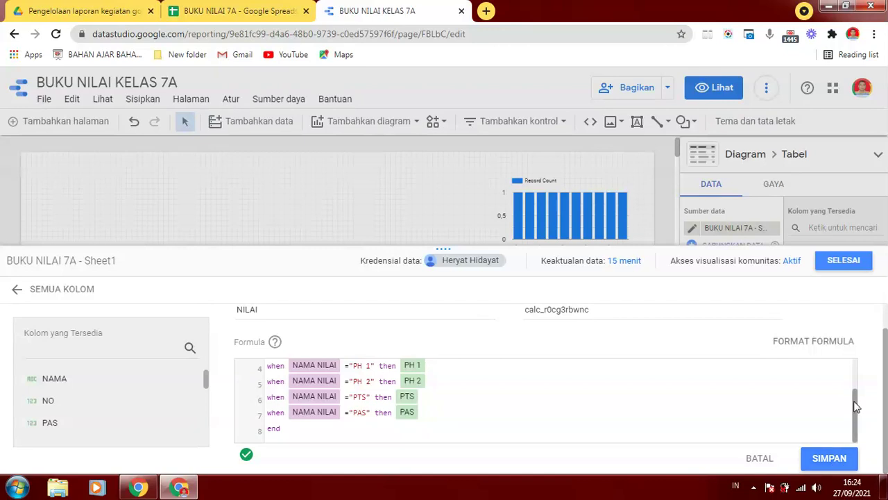
pyautogui.moveTo(856, 408); pyautogui.dragTo(858, 350)
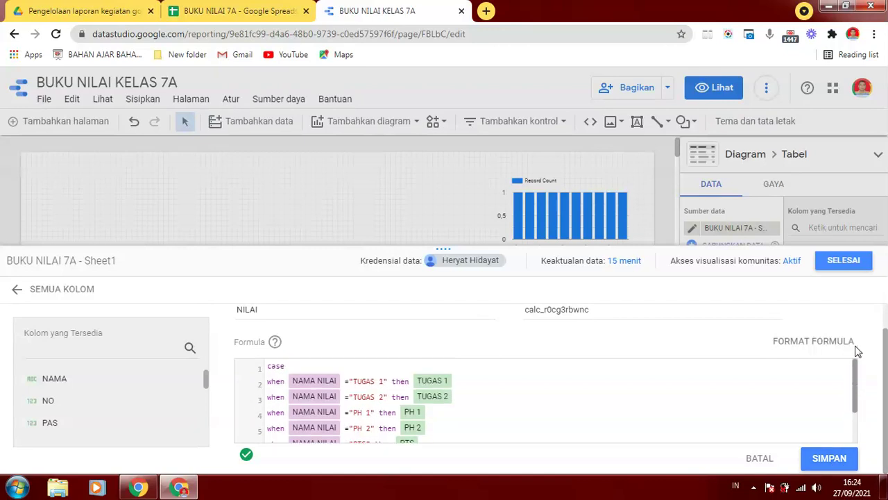
pyautogui.moveTo(859, 368); pyautogui.dragTo(872, 354)
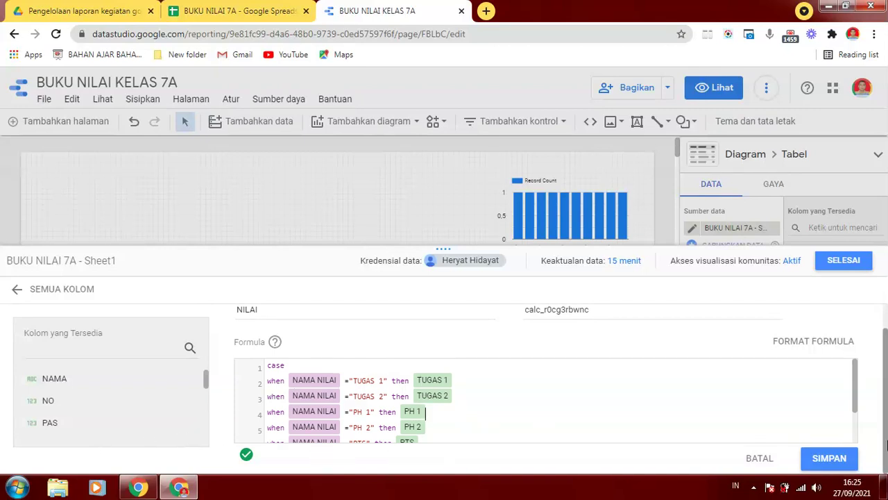
pyautogui.click(832, 461)
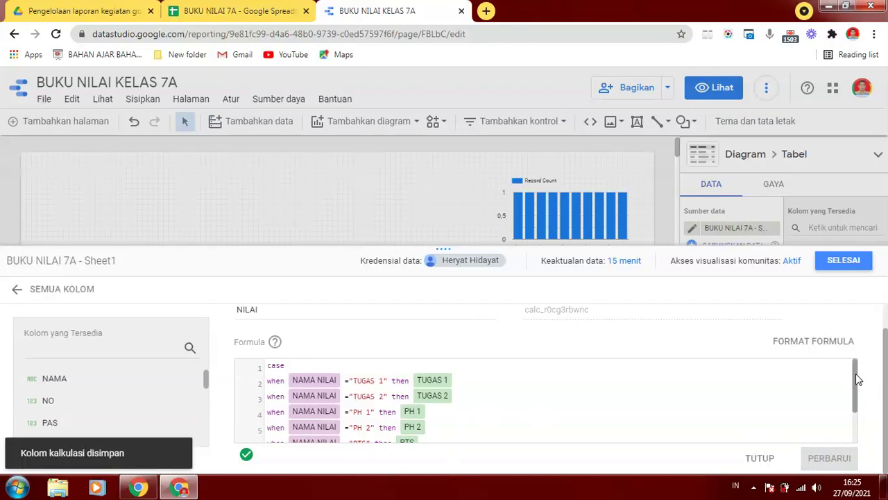
pyautogui.moveTo(858, 368); pyautogui.dragTo(860, 439)
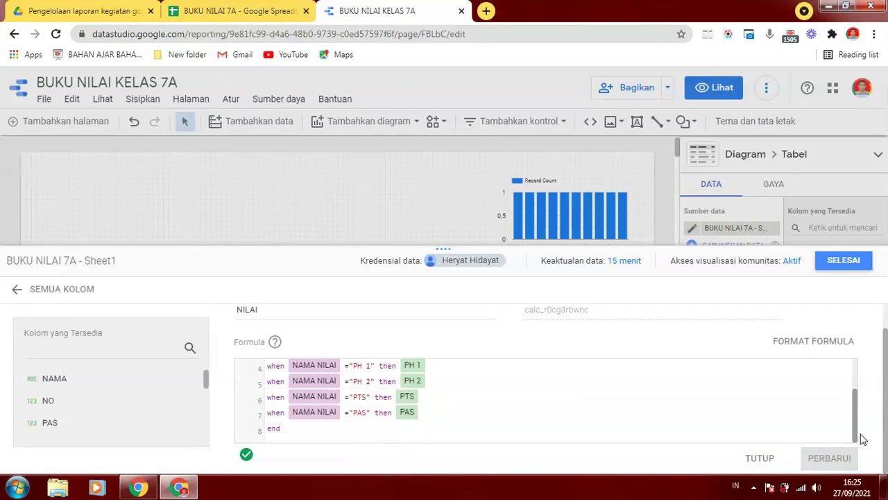
pyautogui.click(844, 262)
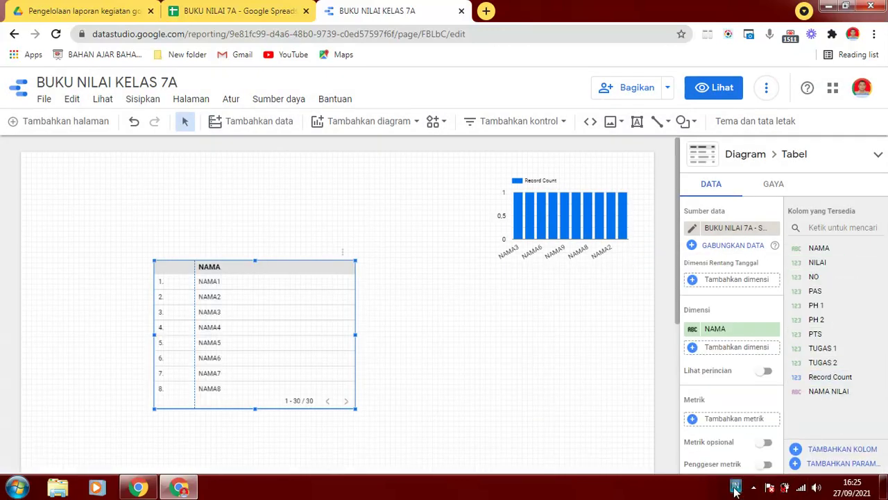
# Step: Add NILAI as the table's second dimension and place a NAMA NILAI drop-down control just above the table
pyautogui.click(721, 348)
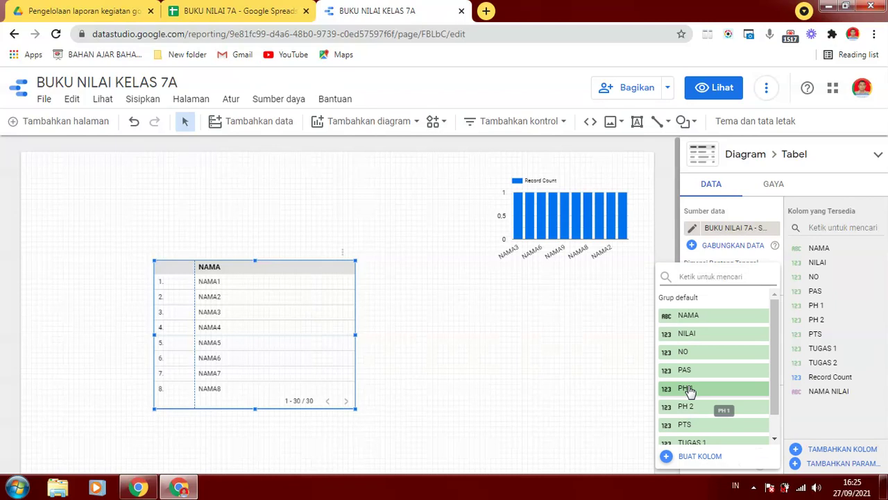
pyautogui.moveTo(771, 343); pyautogui.dragTo(780, 392)
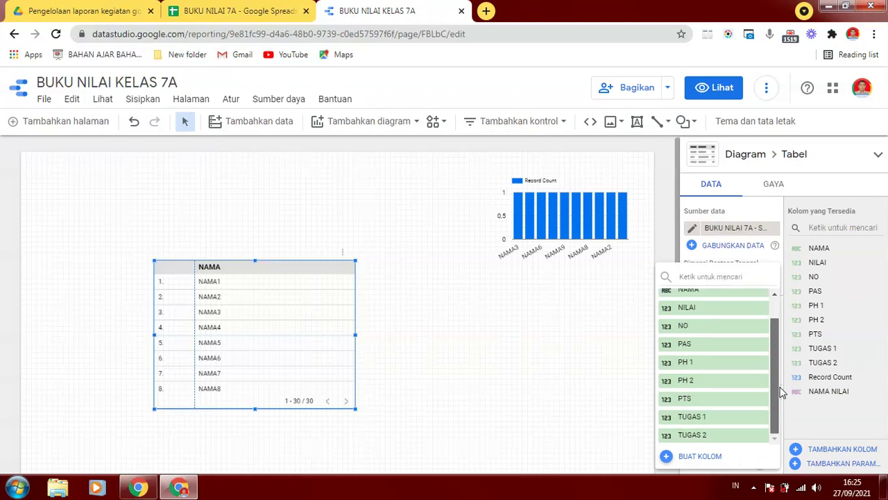
pyautogui.click(695, 310)
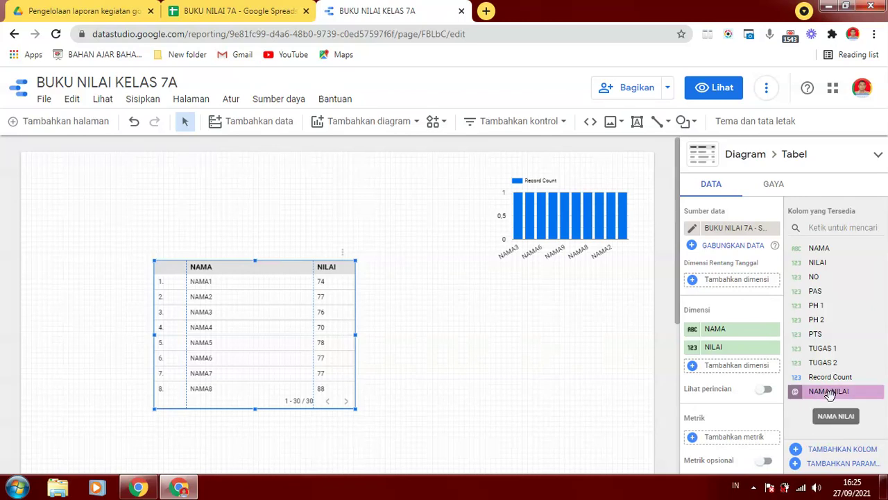
pyautogui.moveTo(829, 393); pyautogui.dragTo(224, 246)
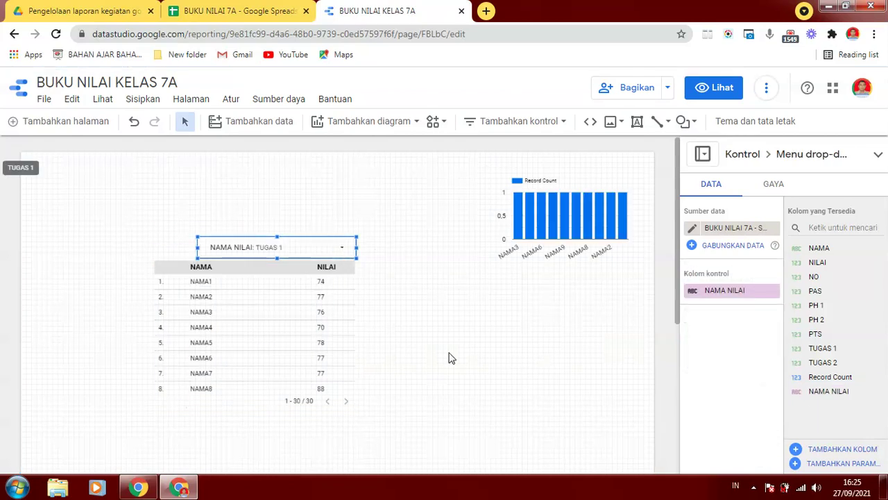
# Step: Enlarge the grades table to fit 15 rows and move it down and left, leaving space below the NAMA NILAI control
pyautogui.click(328, 320)
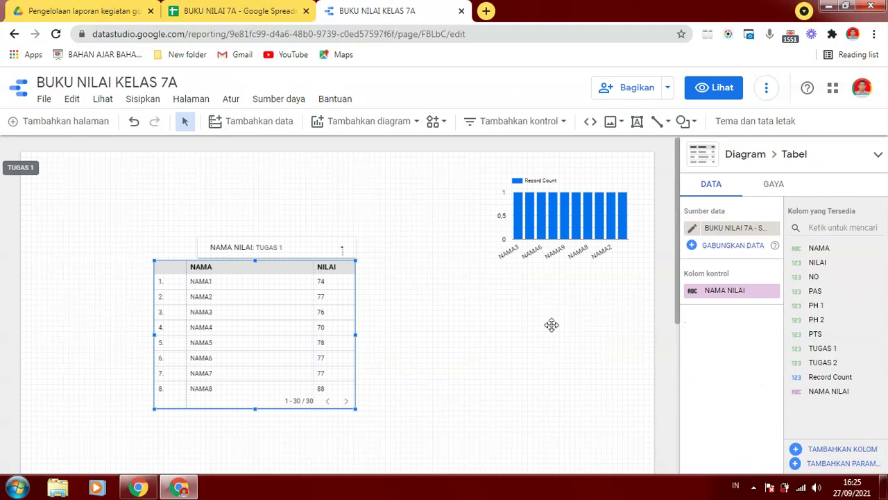
pyautogui.moveTo(678, 230); pyautogui.dragTo(678, 205)
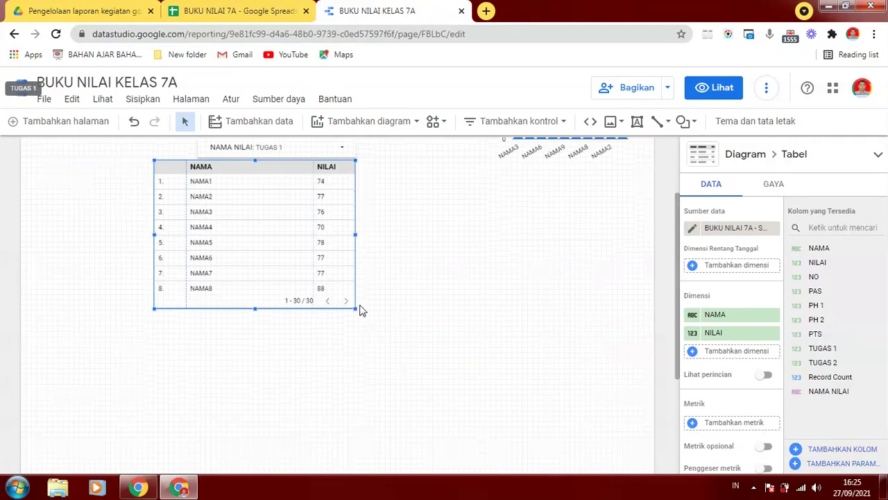
pyautogui.moveTo(352, 309); pyautogui.dragTo(503, 424)
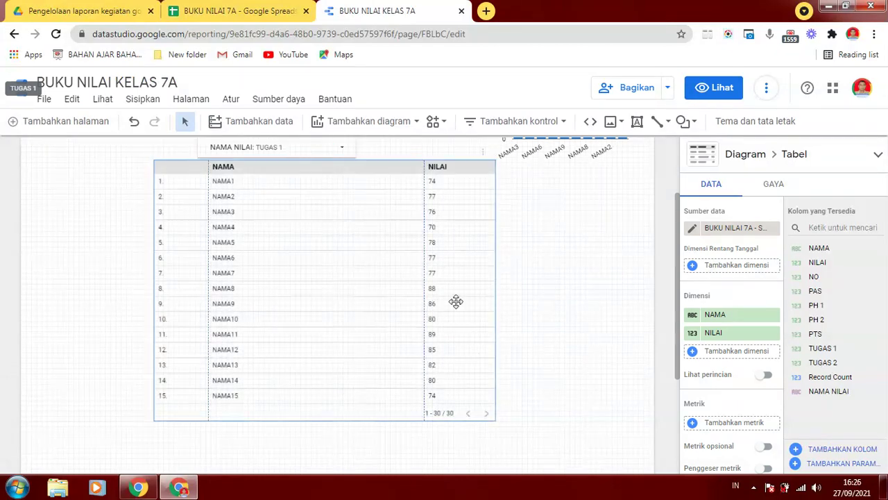
pyautogui.moveTo(416, 229); pyautogui.dragTo(366, 286)
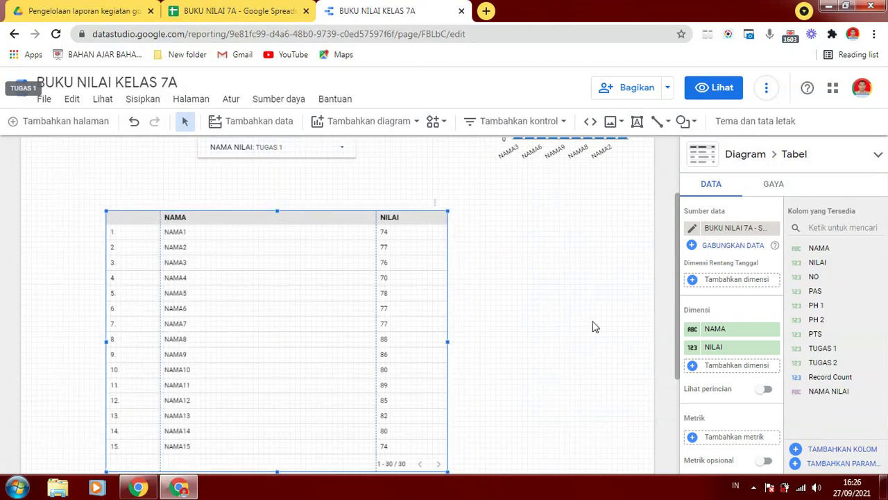
pyautogui.scroll(-2, 678, 333)
pyautogui.scroll(-2, 680, 340)
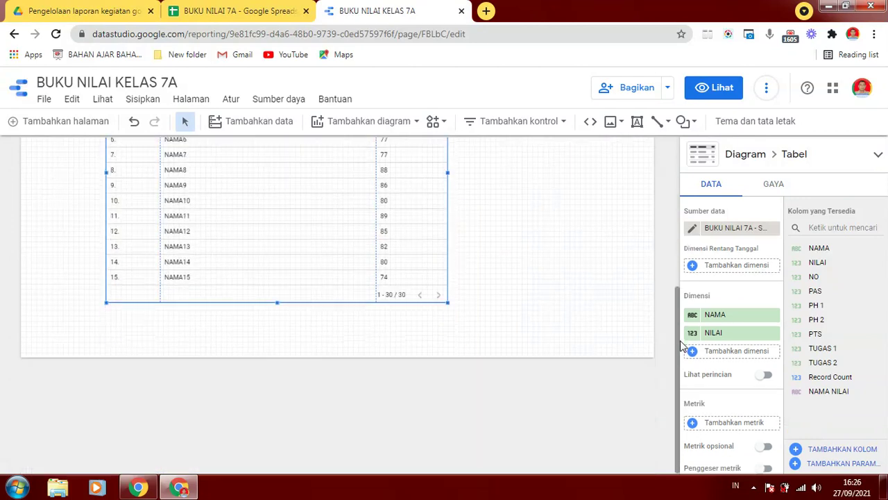
pyautogui.moveTo(682, 345); pyautogui.dragTo(695, 281)
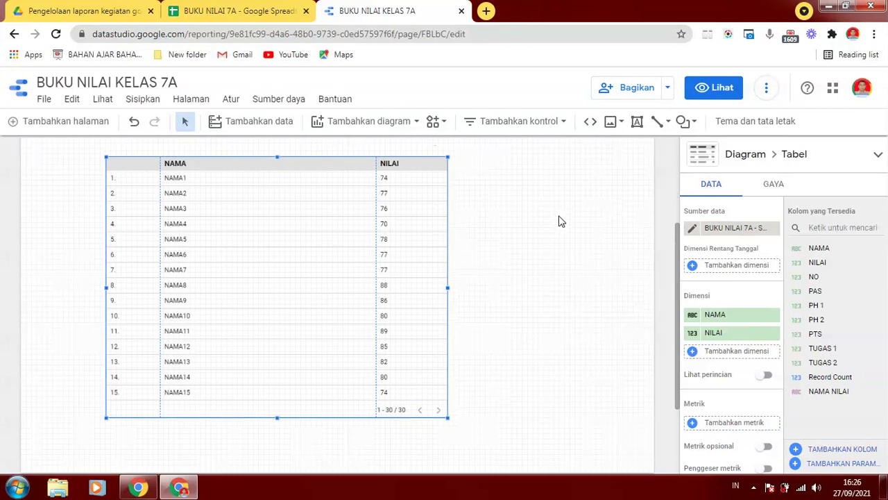
# Step: Style the table's header text in dark red at 20px
pyautogui.click(775, 185)
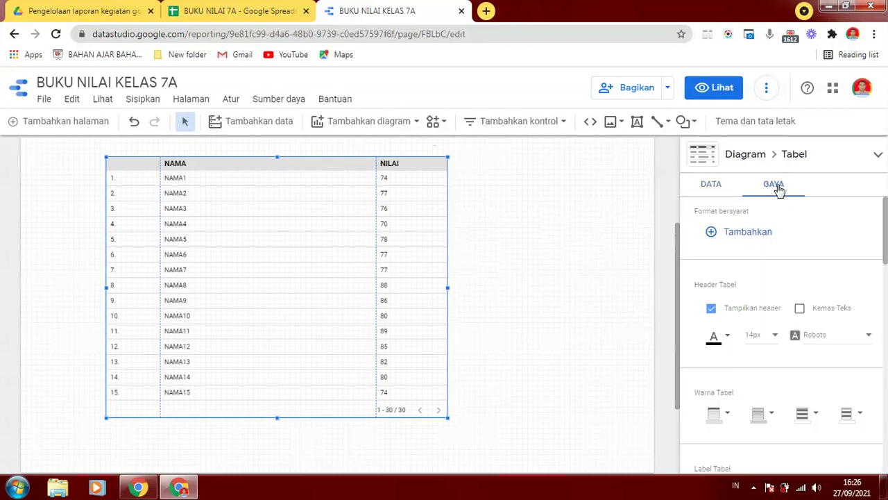
pyautogui.click(728, 339)
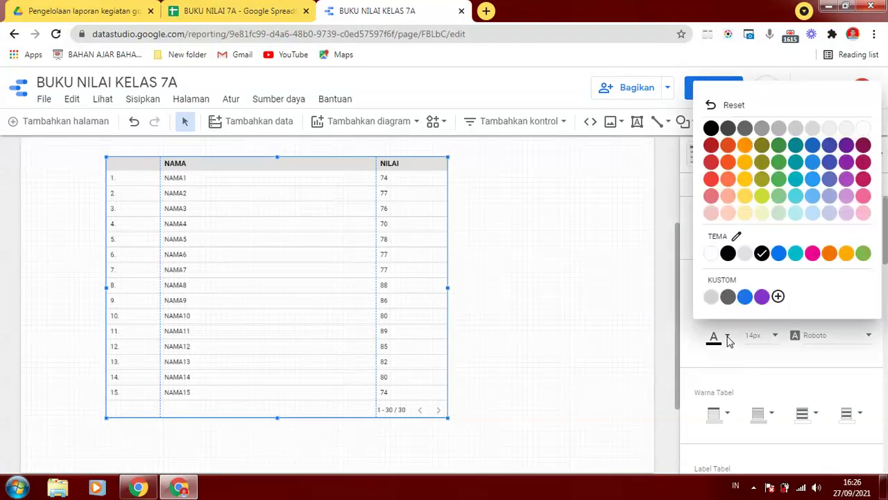
pyautogui.click(711, 145)
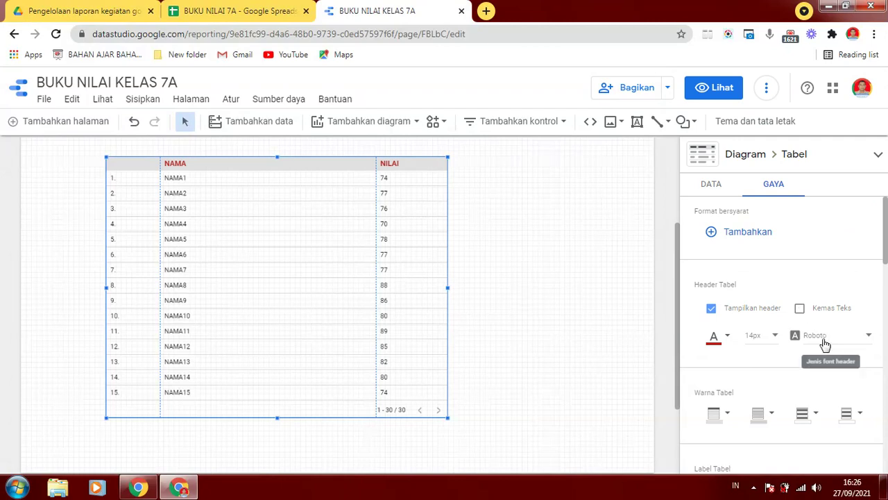
pyautogui.click(775, 338)
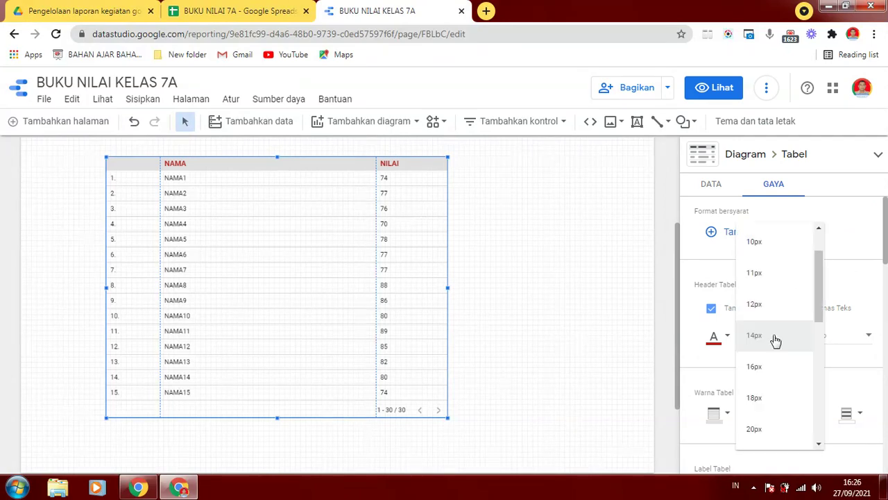
pyautogui.click(757, 431)
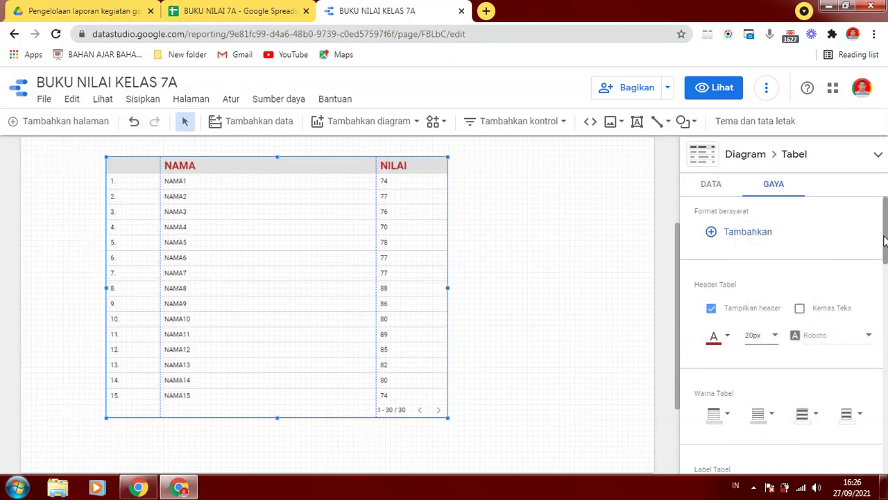
# Step: Set the table's header background to amber yellow
pyautogui.moveTo(885, 240); pyautogui.dragTo(840, 275)
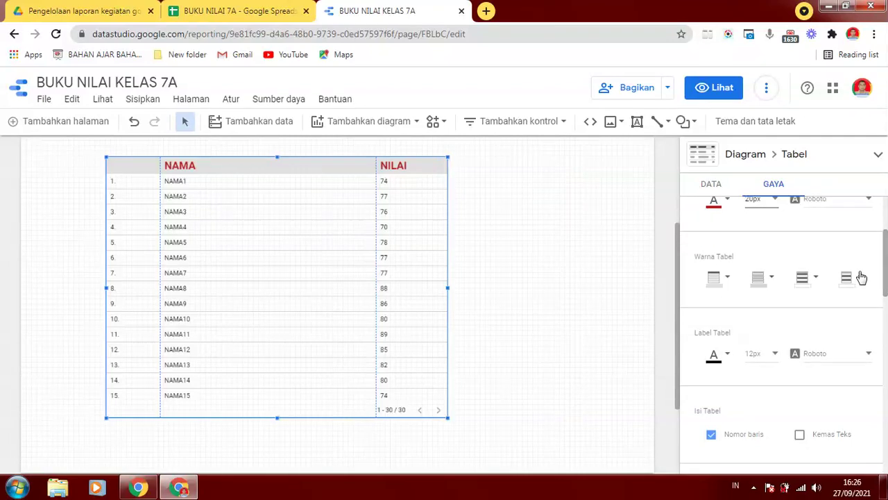
pyautogui.click(728, 281)
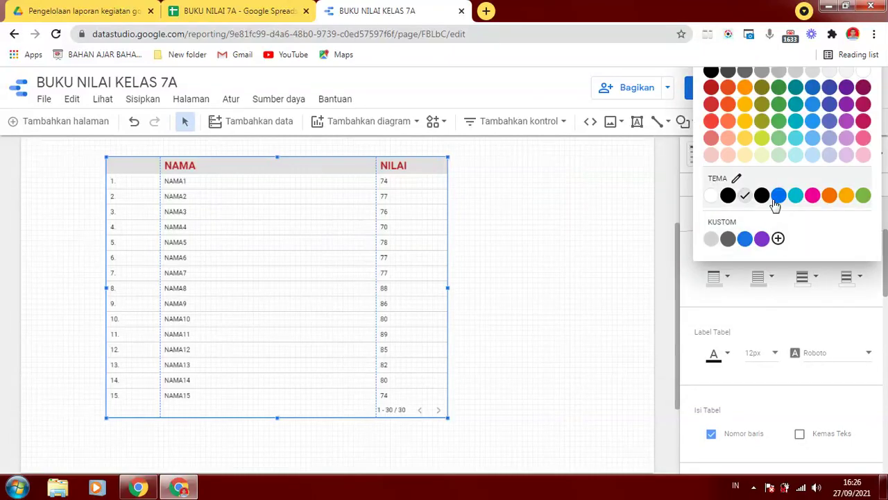
pyautogui.click(745, 122)
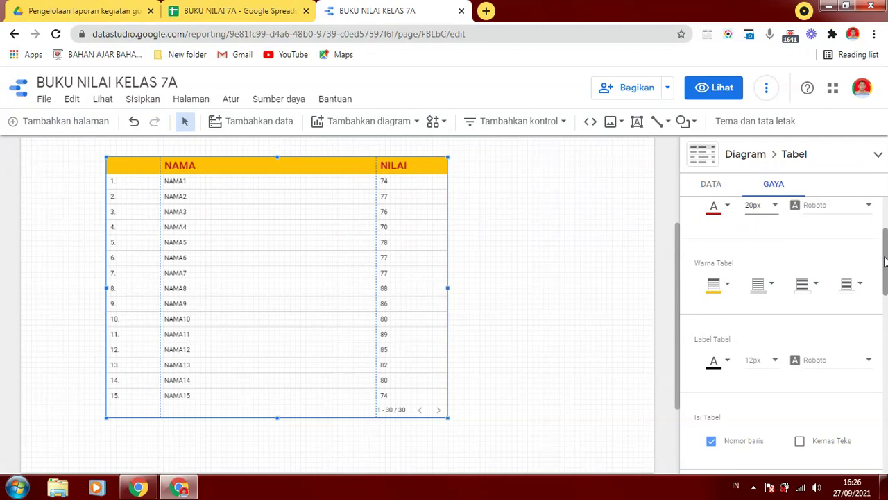
# Step: Style the table's label text in the theme blue at 18px
pyautogui.click(726, 364)
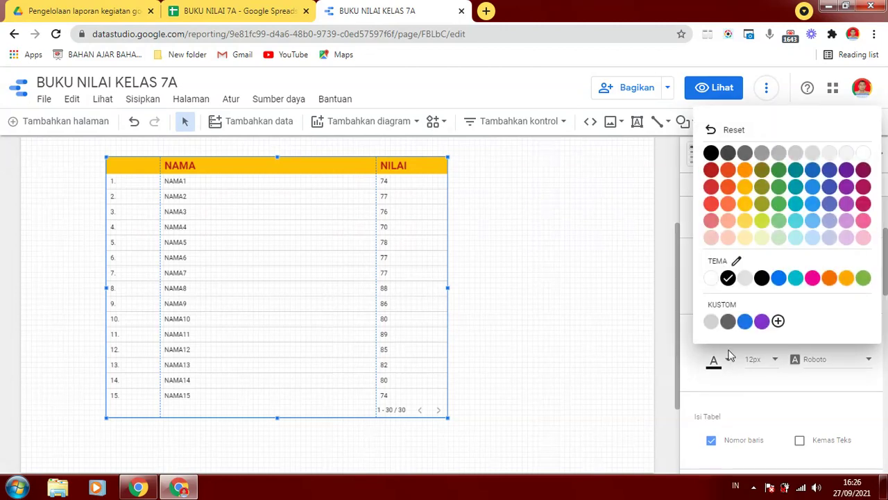
pyautogui.click(780, 281)
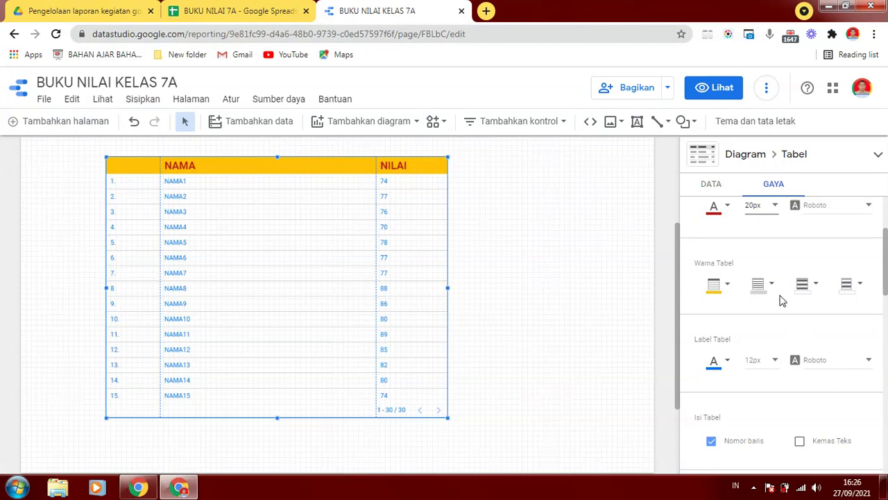
pyautogui.click(779, 361)
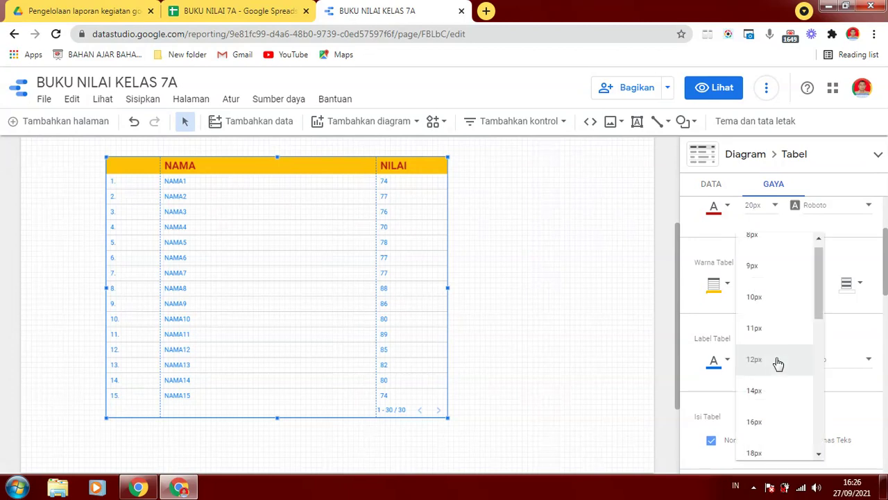
pyautogui.click(766, 444)
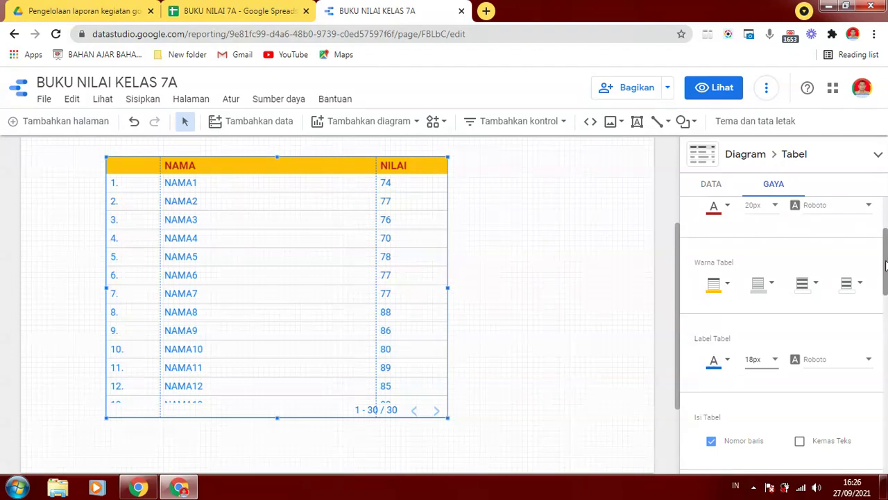
# Step: Change the grades table's label text colour to dark red
pyautogui.moveTo(884, 260); pyautogui.dragTo(886, 313)
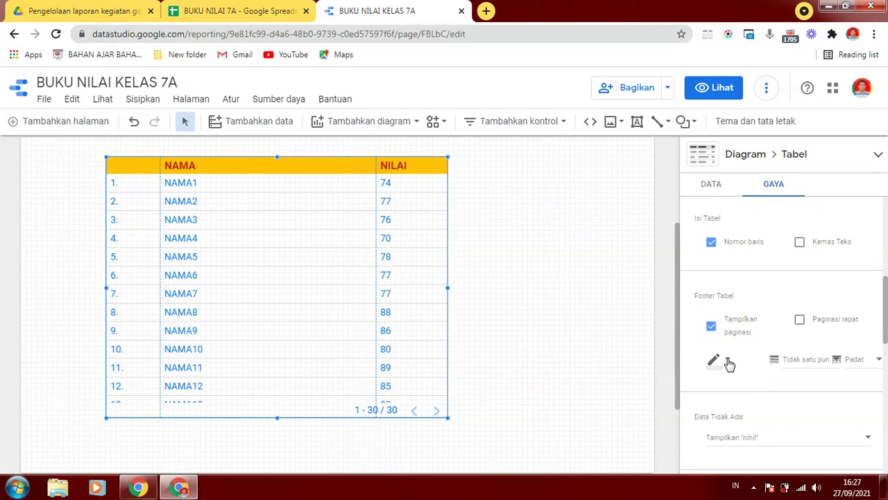
pyautogui.scroll(3, 729, 363)
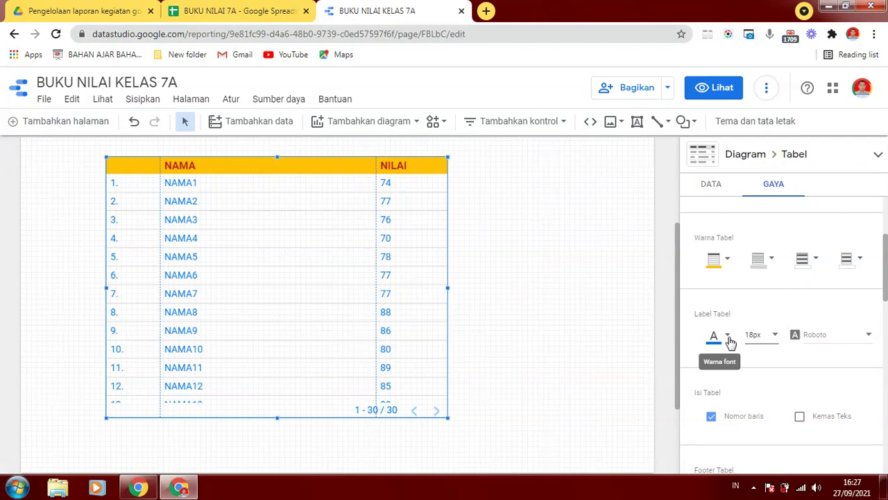
pyautogui.click(729, 338)
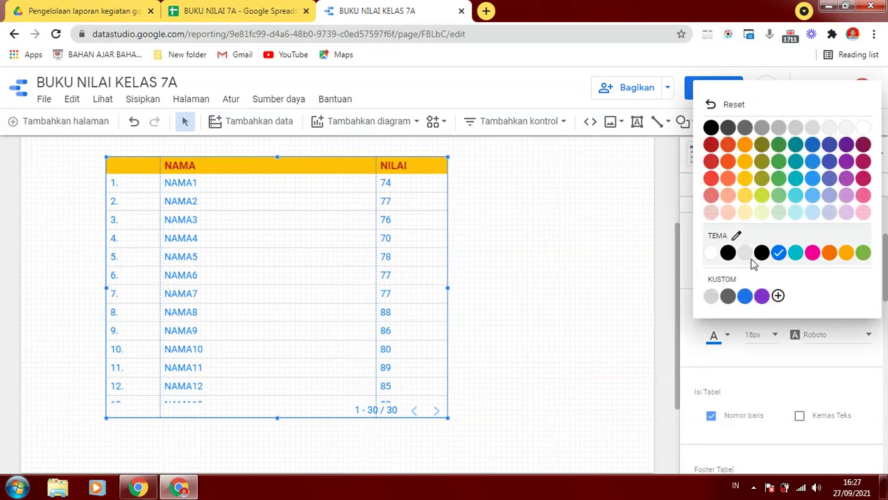
pyautogui.click(711, 145)
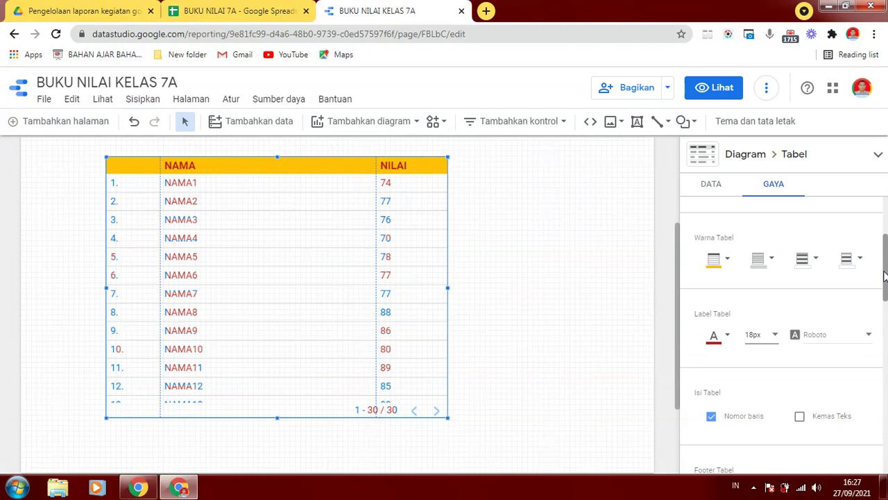
# Step: Set the border colour of the grades table's footer to dark red
pyautogui.moveTo(885, 276); pyautogui.dragTo(884, 336)
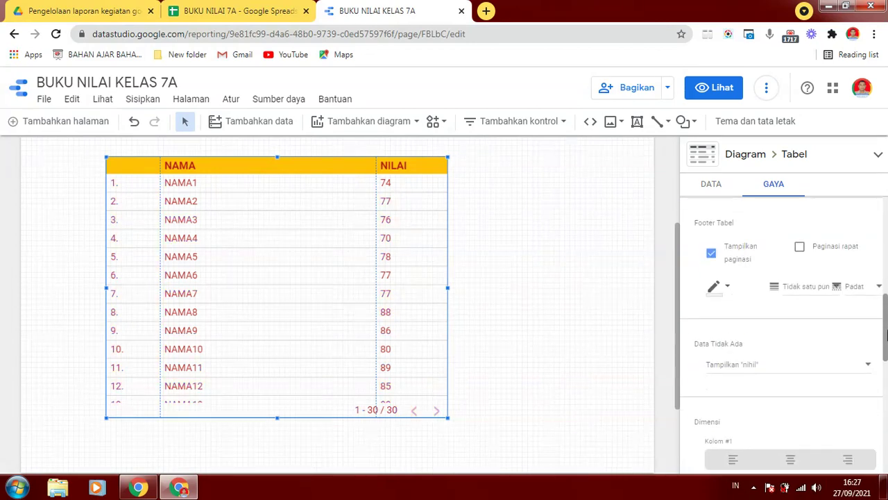
pyautogui.click(728, 287)
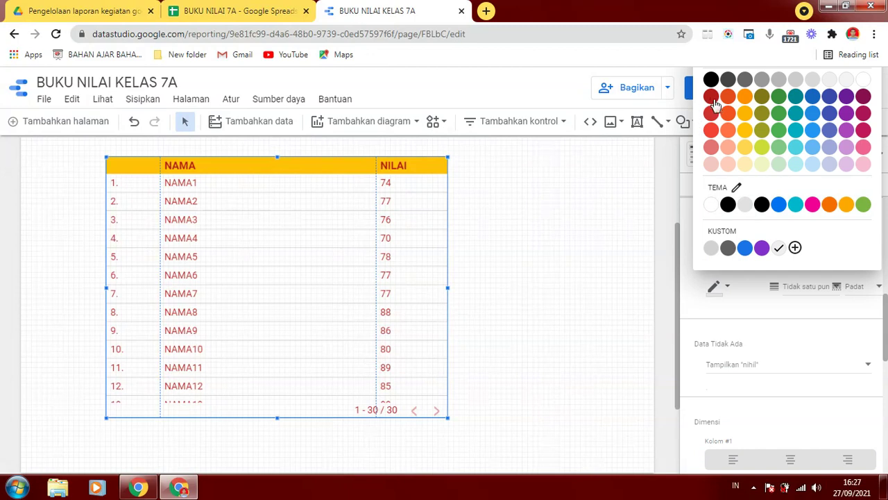
pyautogui.scroll(3, 887, 340)
pyautogui.moveTo(885, 291); pyautogui.dragTo(886, 301)
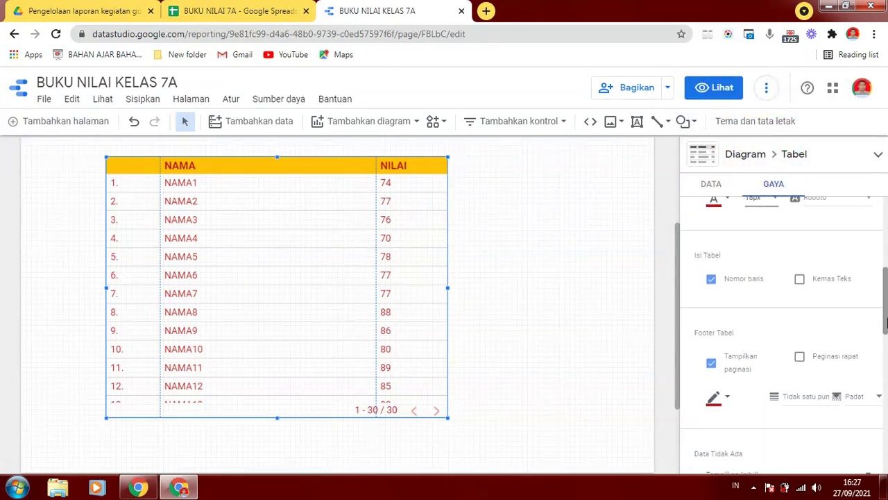
# Step: Centre-align the table's second column, NILAI, and fill the table background with green
pyautogui.moveTo(885, 342); pyautogui.dragTo(887, 391)
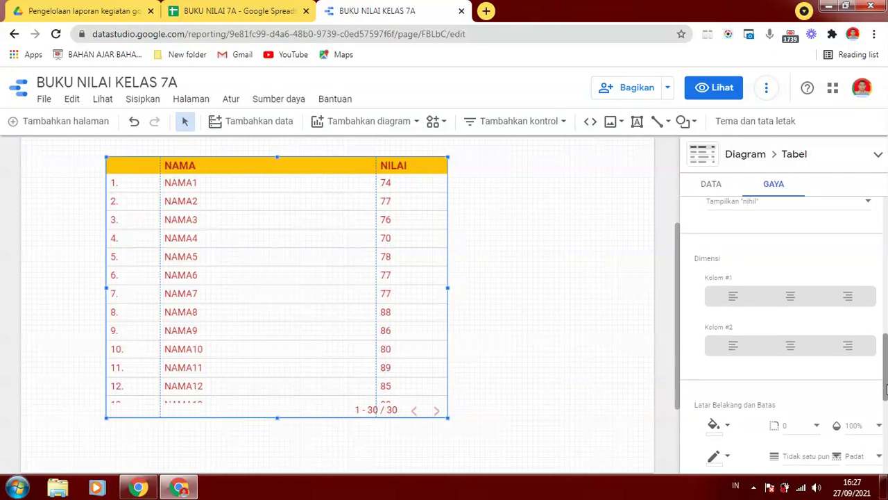
pyautogui.click(791, 348)
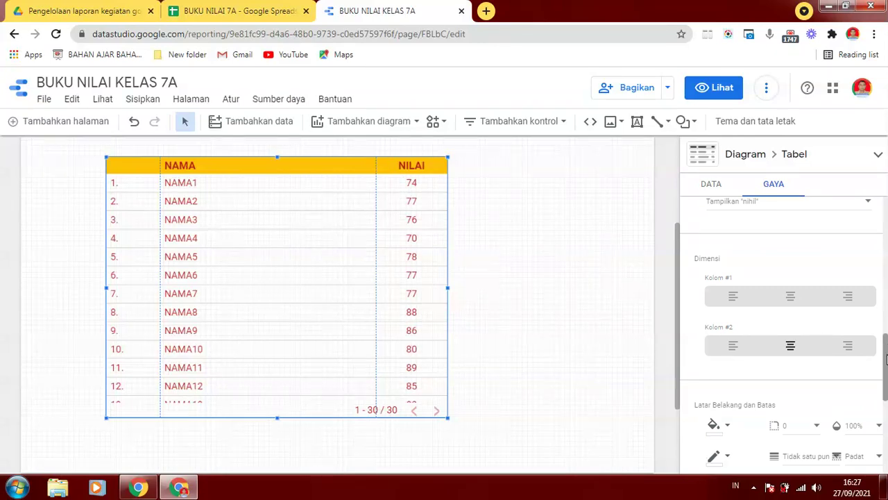
pyautogui.moveTo(886, 357); pyautogui.dragTo(886, 383)
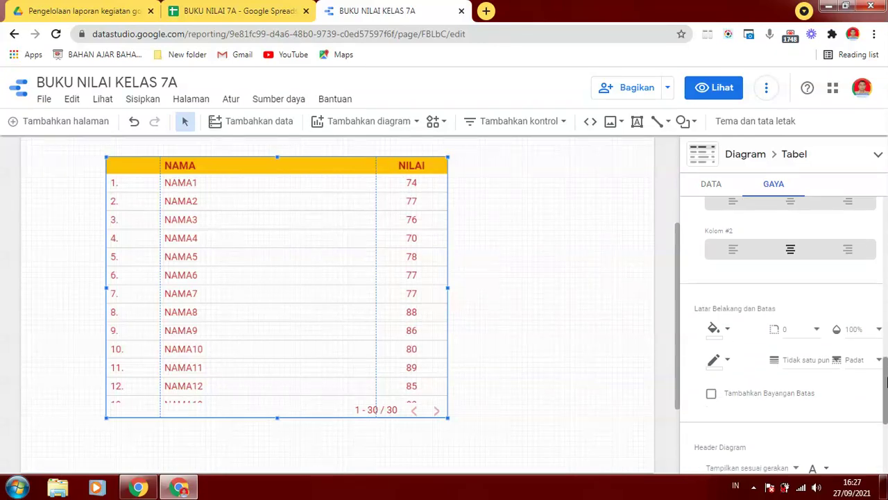
pyautogui.click(726, 329)
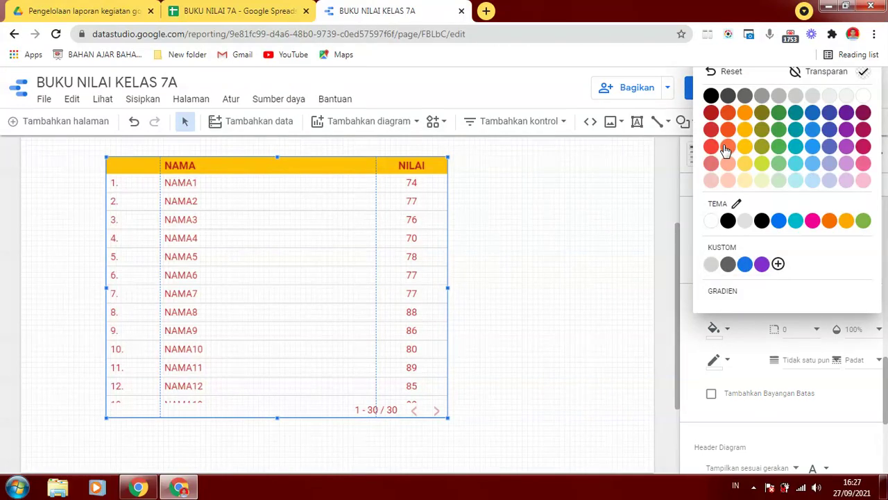
pyautogui.click(777, 147)
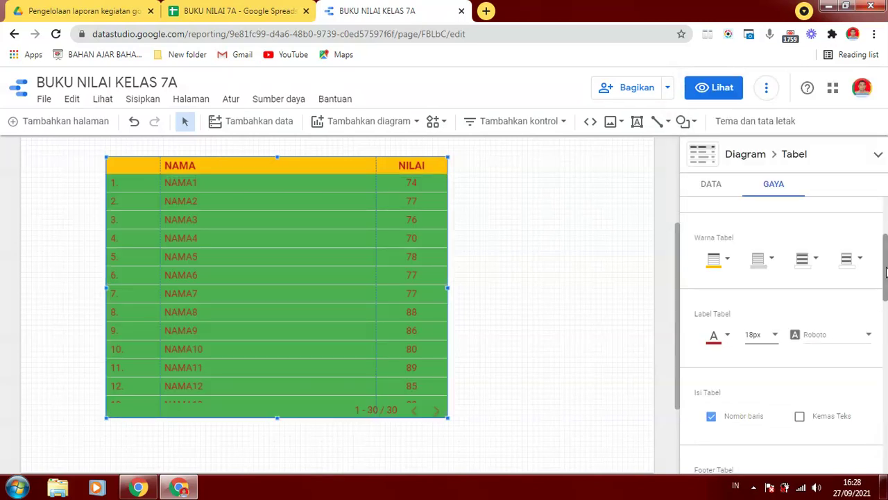
# Step: Extend the grades table downward until the NAMA15 row fits, ending just above the page's lower edge
pyautogui.moveTo(885, 270); pyautogui.dragTo(884, 184)
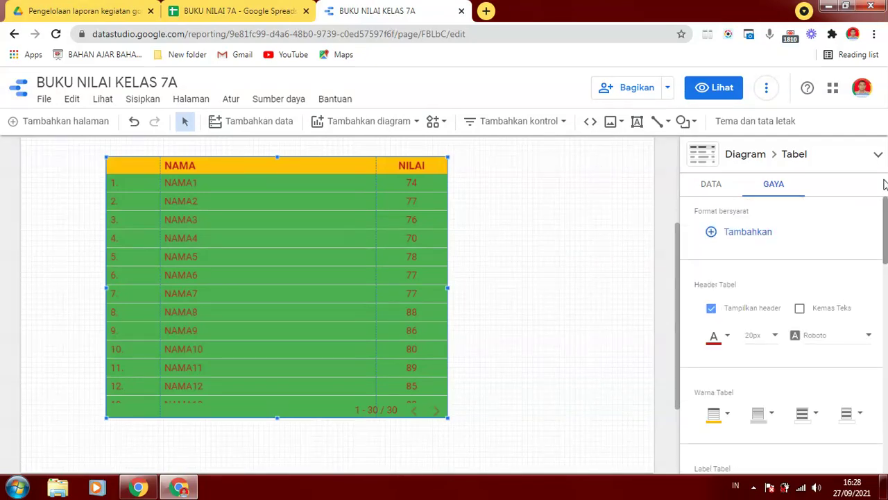
pyautogui.click(708, 192)
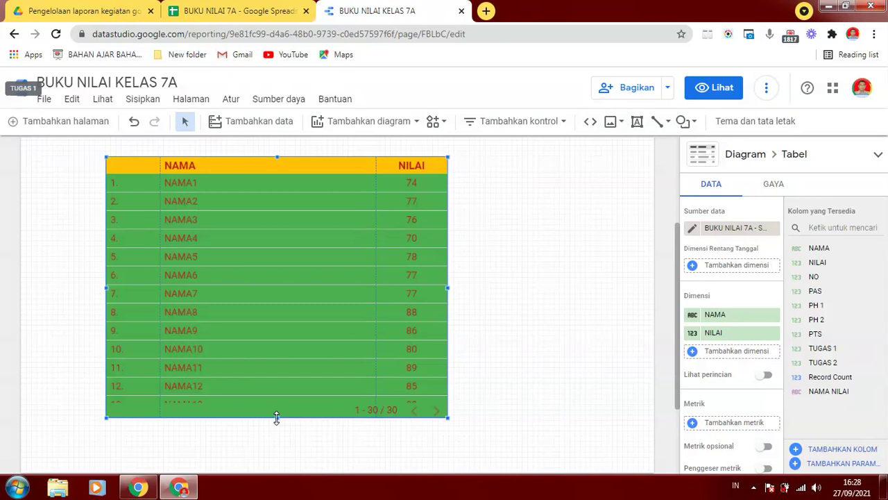
pyautogui.moveTo(276, 417); pyautogui.dragTo(283, 446)
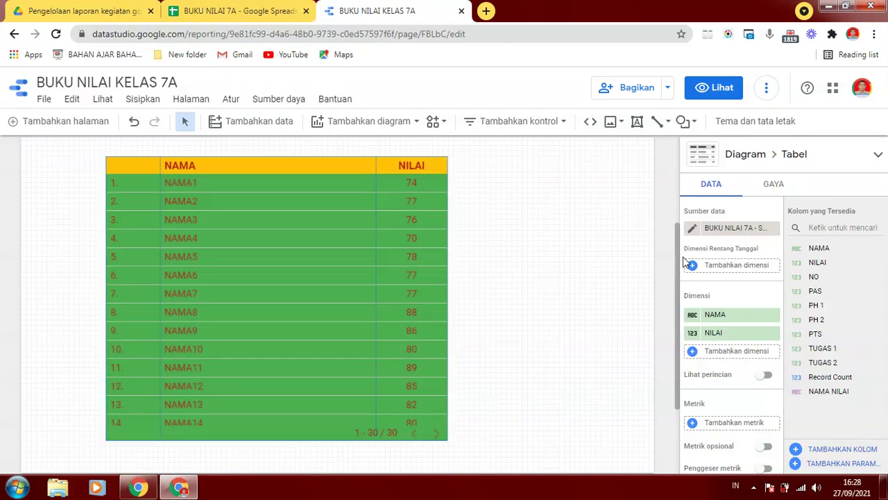
pyautogui.scroll(-3, 672, 394)
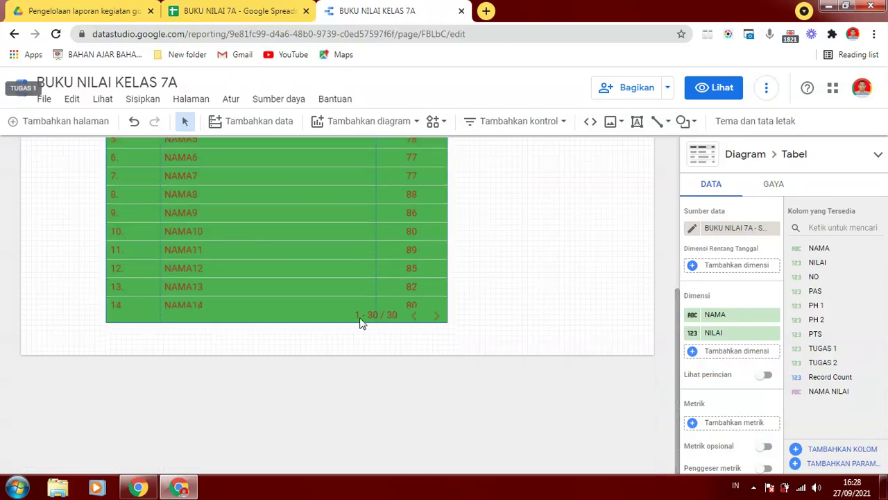
pyautogui.click(361, 322)
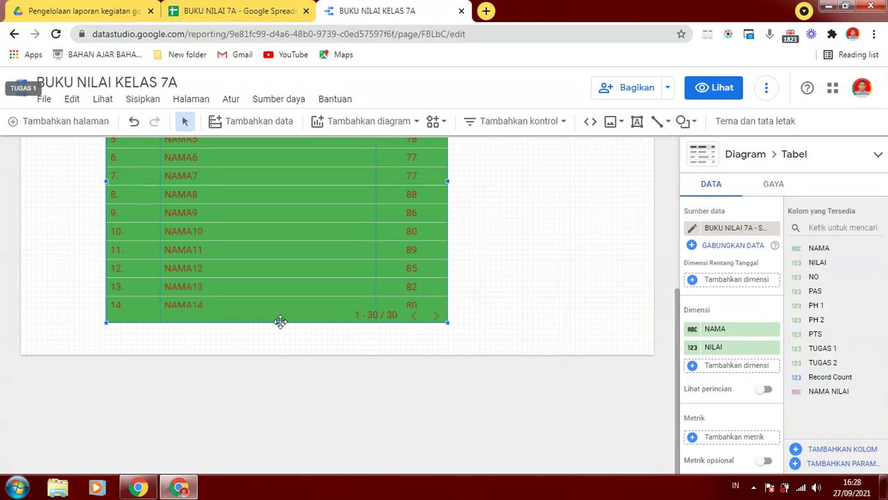
pyautogui.moveTo(278, 321); pyautogui.dragTo(280, 342)
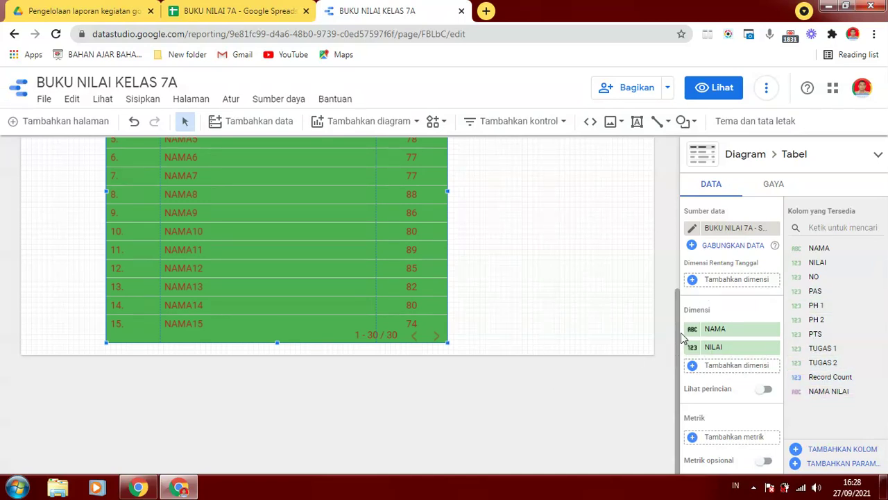
# Step: Enlarge the NAMA NILAI drop-down control to the table's full width and place it directly above the table
pyautogui.moveTo(682, 338); pyautogui.dragTo(683, 183)
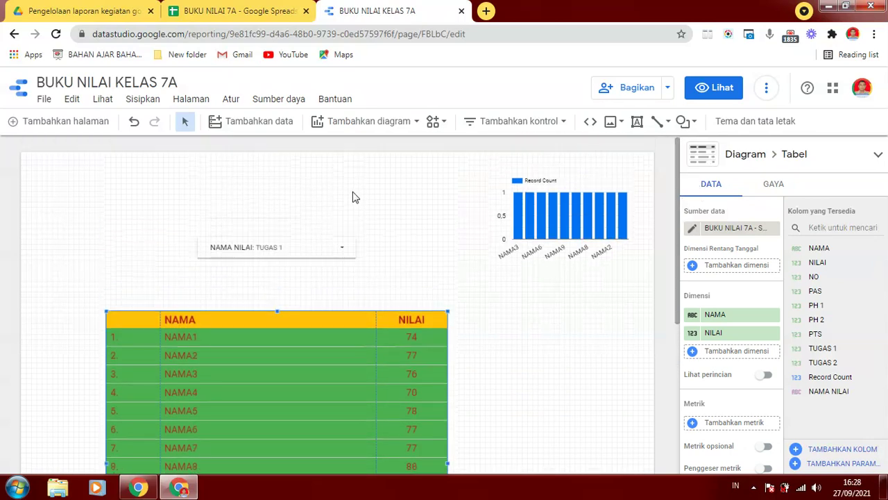
pyautogui.click(287, 246)
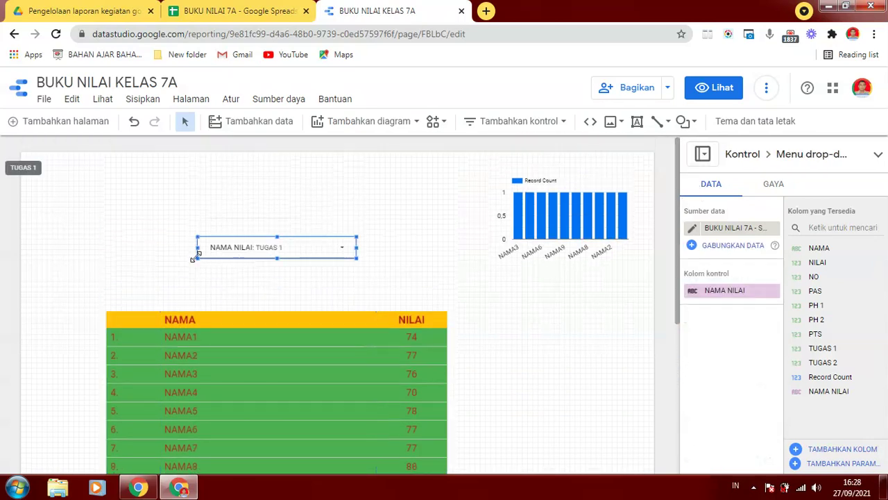
pyautogui.moveTo(357, 258); pyautogui.dragTo(448, 273)
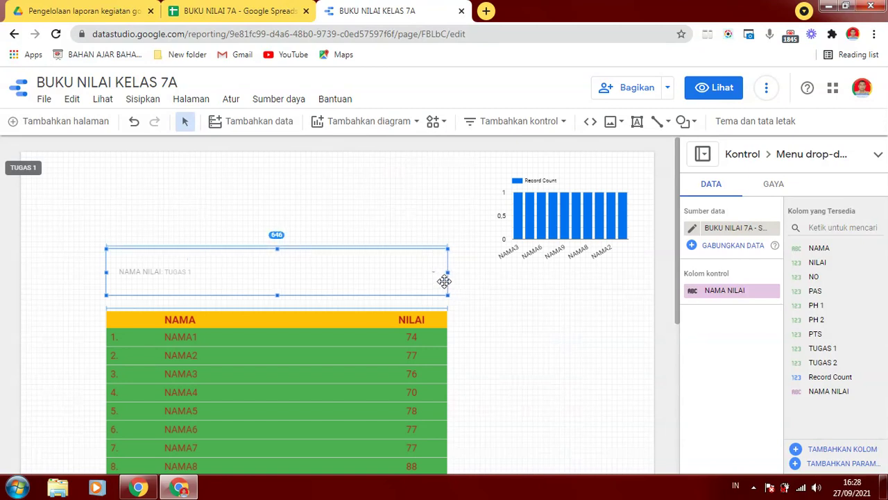
pyautogui.click(485, 312)
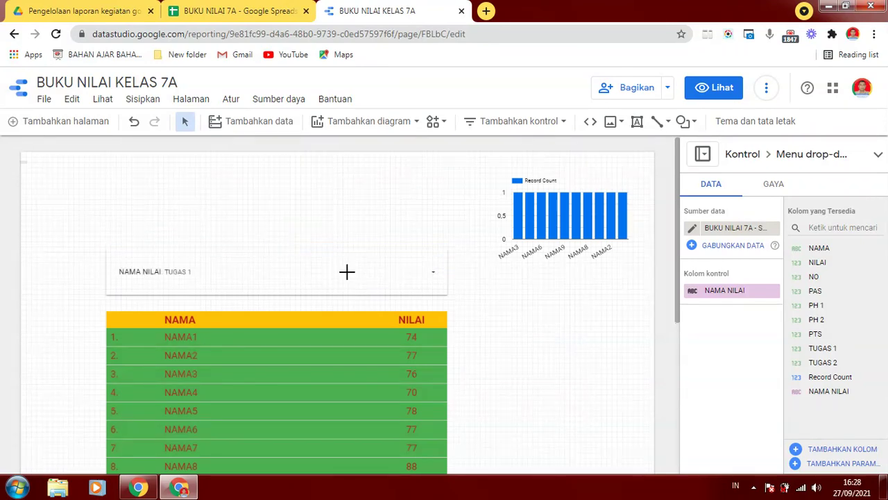
# Step: Style the NAMA NILAI control's text in dark red at 24px
pyautogui.click(363, 273)
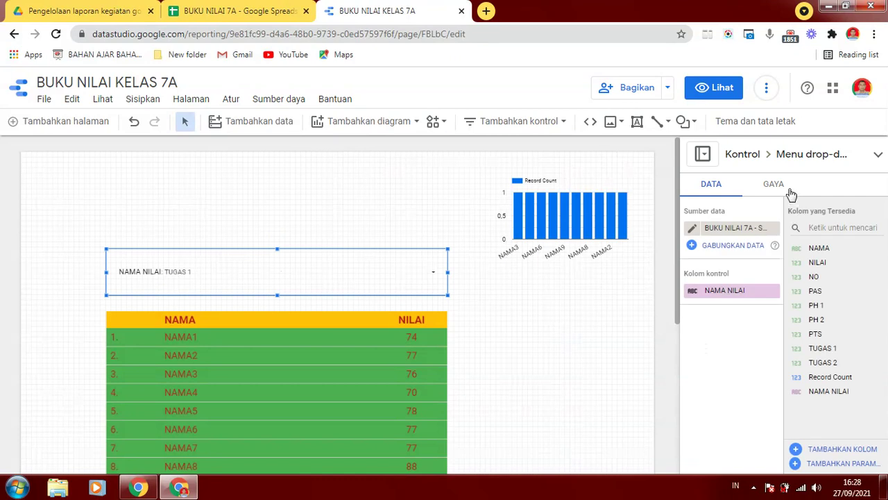
pyautogui.click(776, 186)
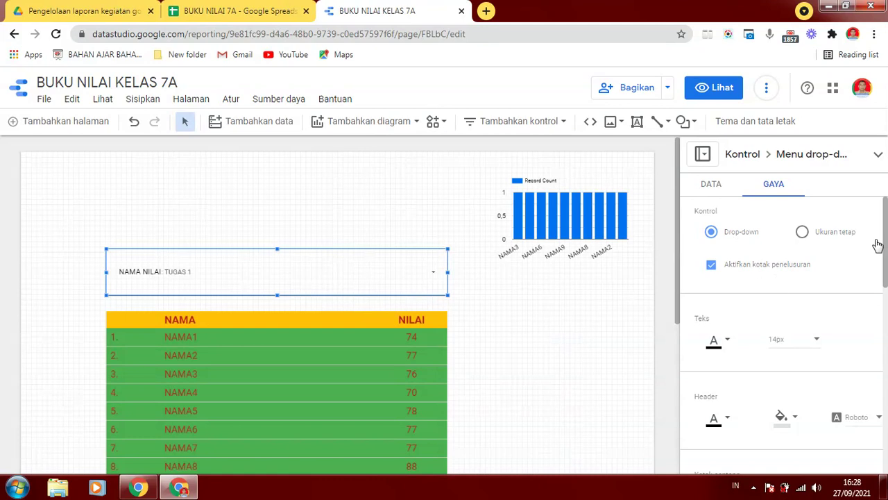
pyautogui.click(728, 340)
pyautogui.click(712, 149)
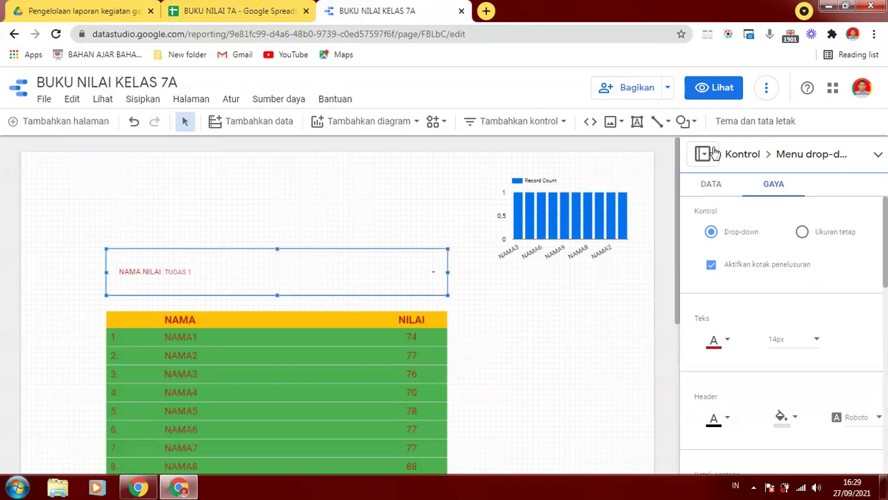
pyautogui.click(817, 342)
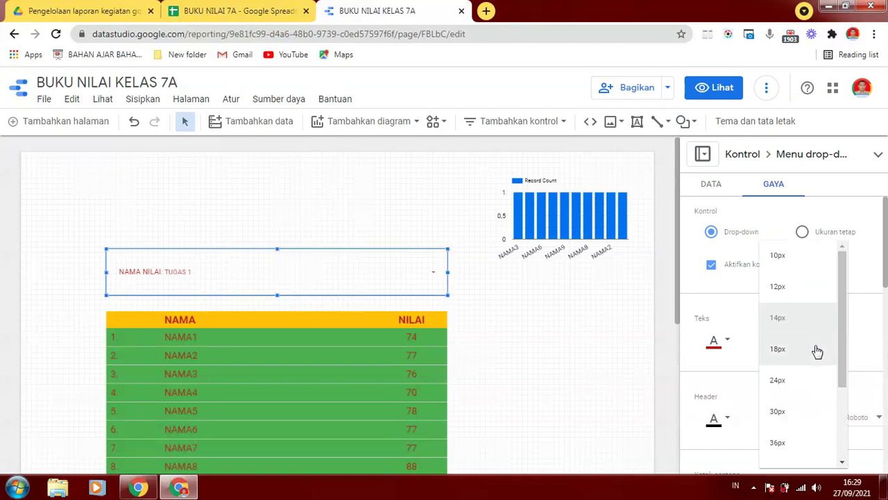
pyautogui.click(780, 383)
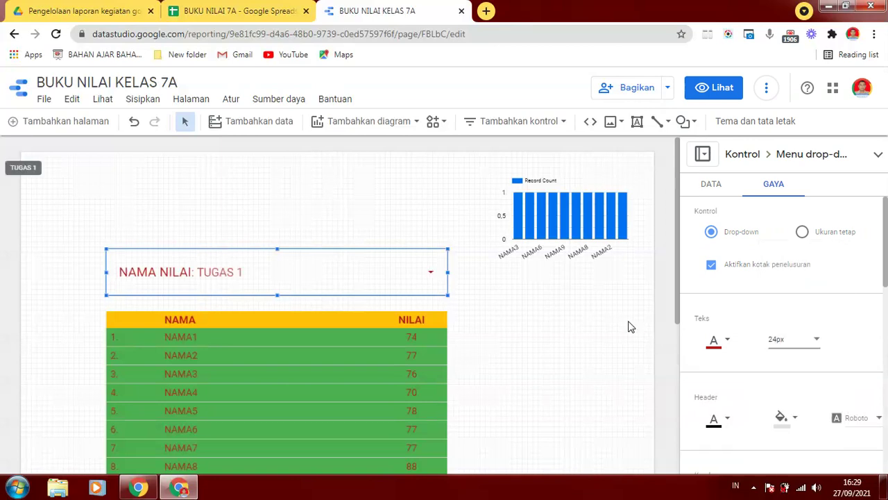
pyautogui.click(586, 327)
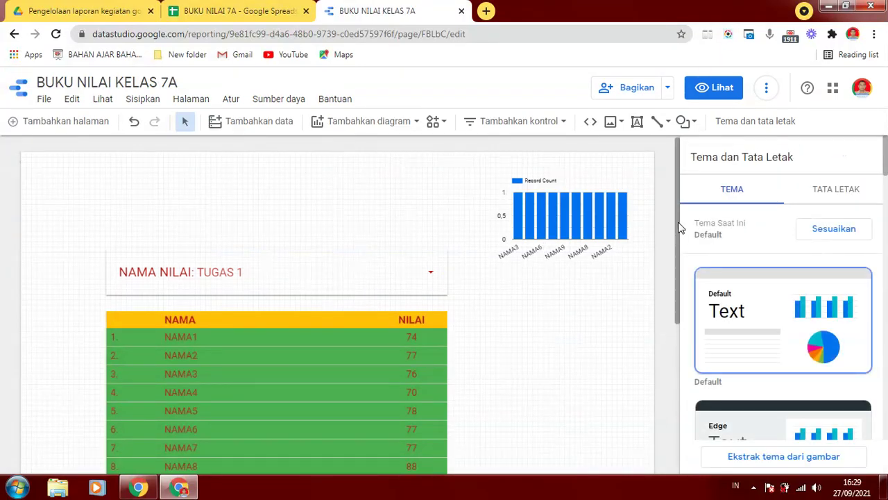
# Step: Move the Record Count bar chart down so its upper edge lines up with the NAMA NILAI control
pyautogui.moveTo(678, 232); pyautogui.dragTo(698, 175)
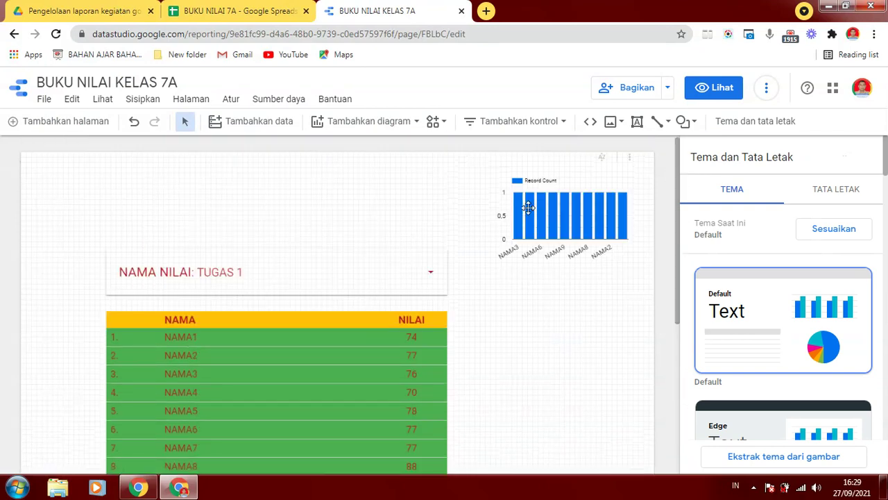
pyautogui.moveTo(540, 232); pyautogui.dragTo(532, 298)
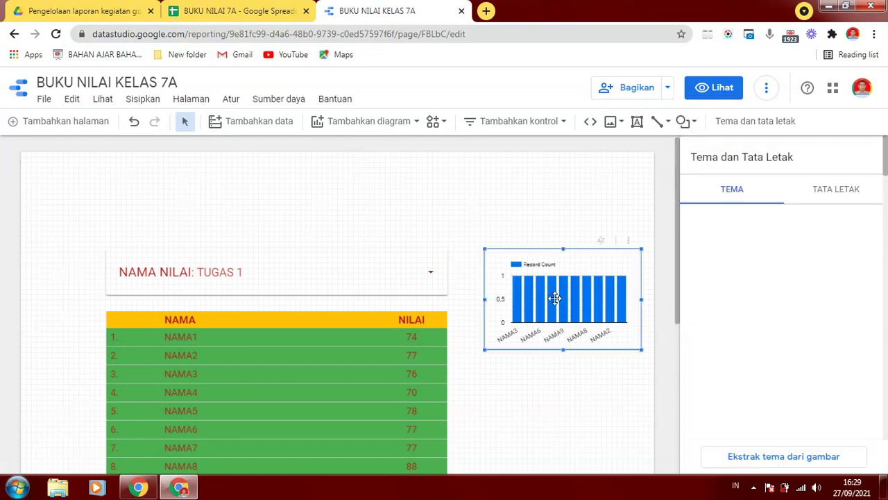
pyautogui.click(376, 218)
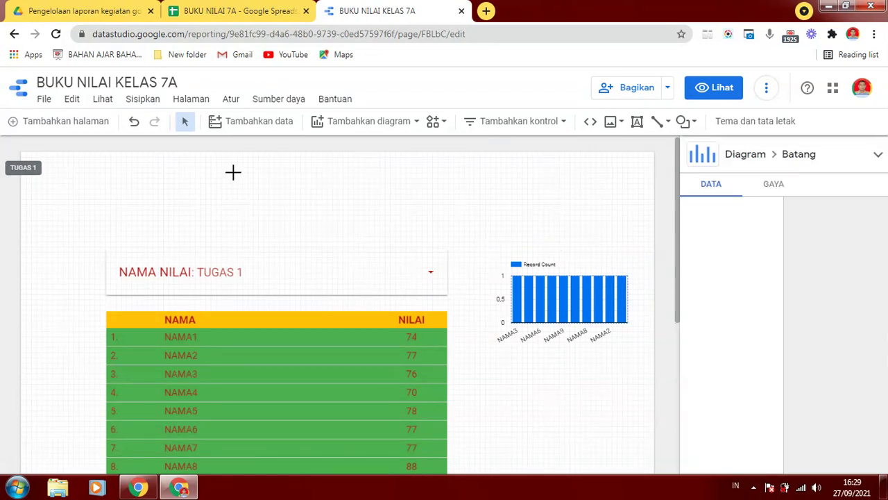
# Step: Insert a text box above the NAMA NILAI control containing the title LAPORAN NILAI
pyautogui.click(140, 101)
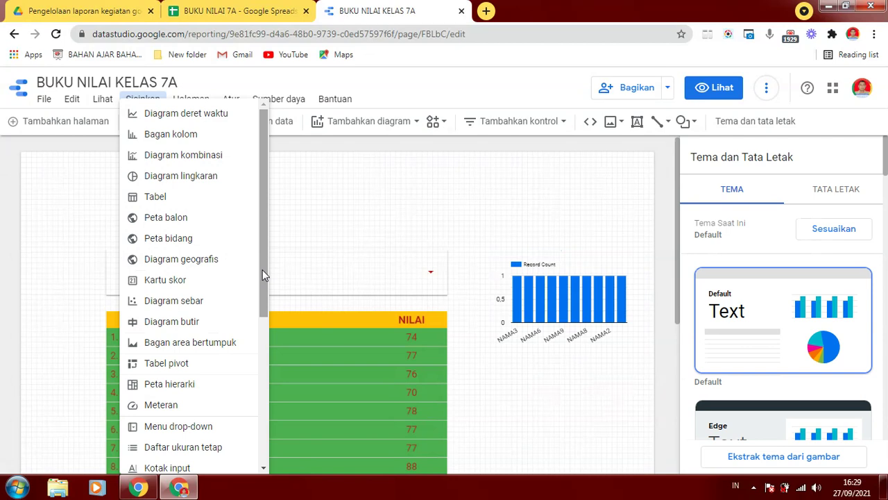
pyautogui.moveTo(262, 269); pyautogui.dragTo(249, 470)
pyautogui.click(154, 352)
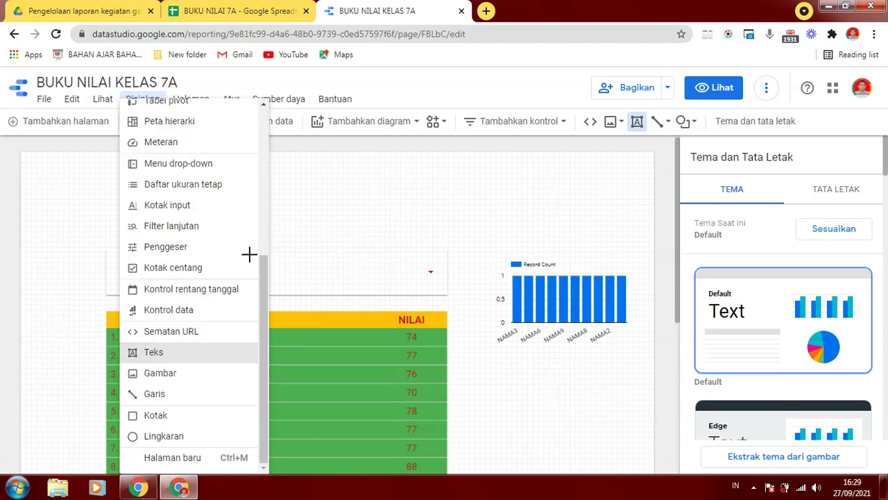
pyautogui.click(271, 203)
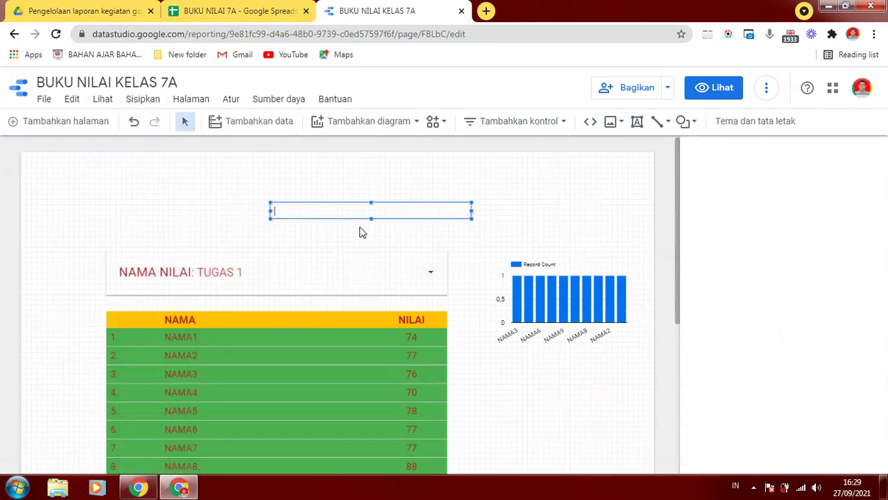
pyautogui.write('LAPORAN NILAI')
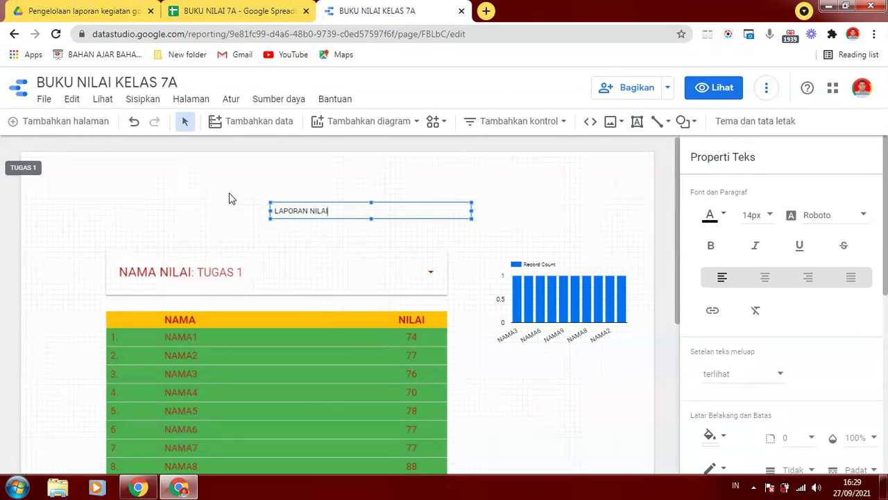
# Step: Style the LAPORAN NILAI title text at 28px in dark red
pyautogui.click(363, 229)
pyautogui.click(424, 215)
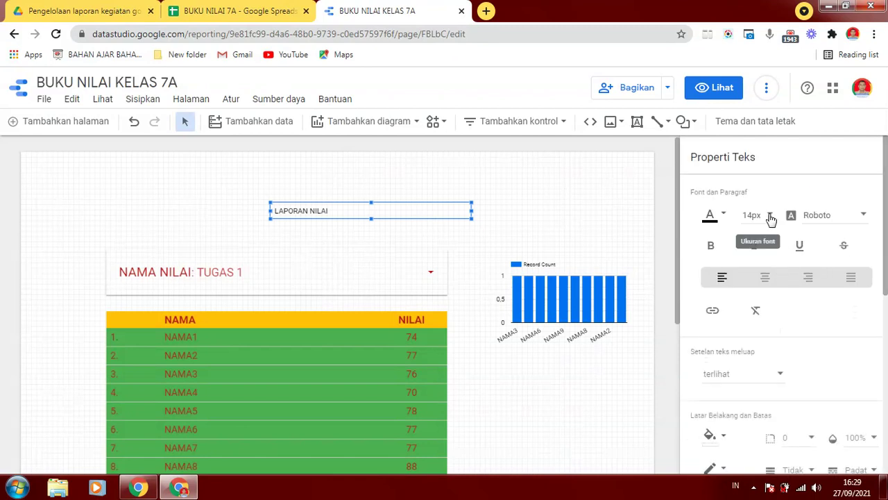
pyautogui.click(770, 220)
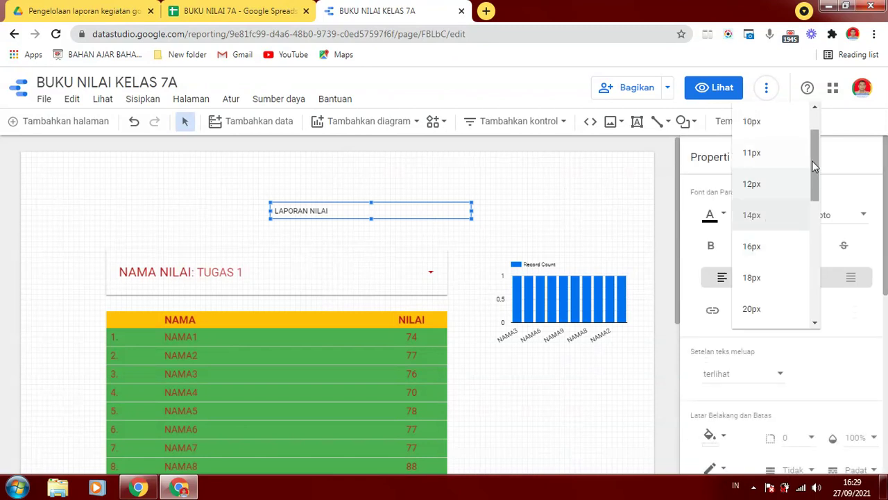
pyautogui.moveTo(813, 157); pyautogui.dragTo(816, 201)
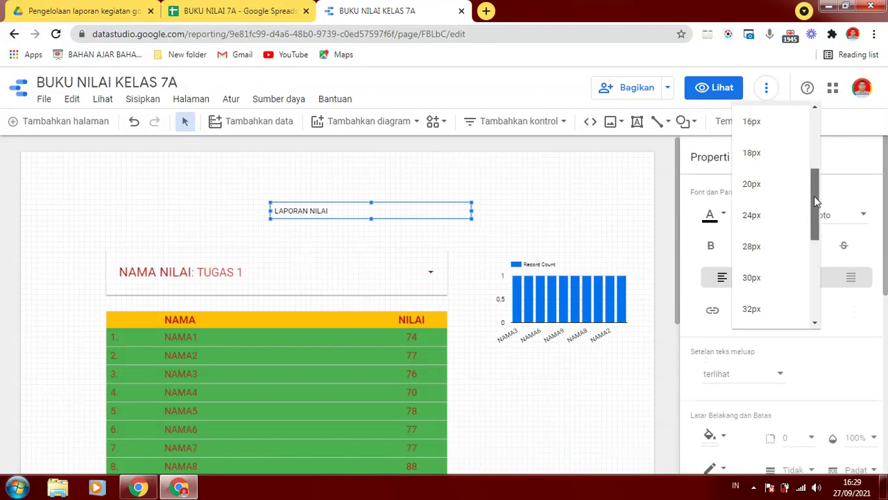
pyautogui.click(760, 247)
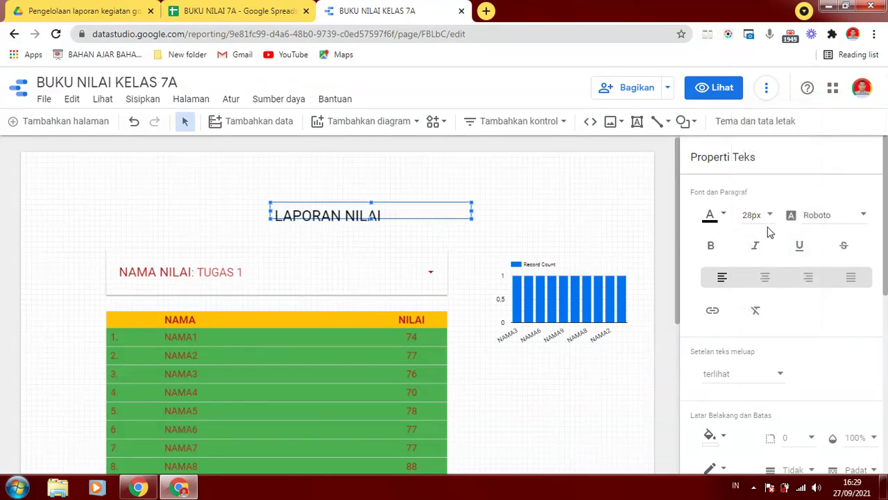
pyautogui.click(724, 217)
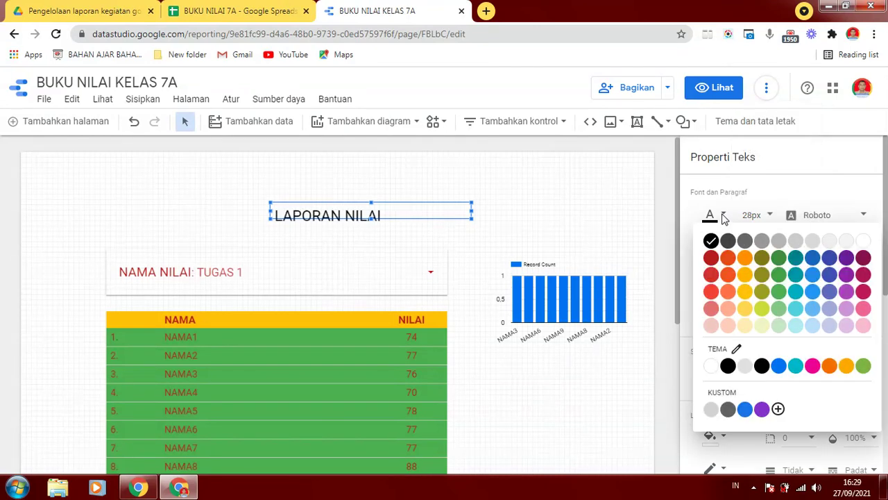
pyautogui.click(710, 257)
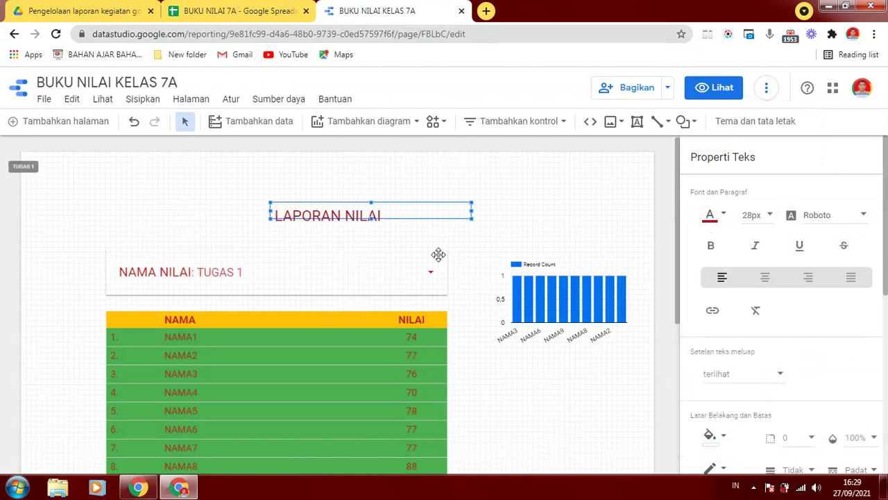
# Step: Enlarge the LAPORAN NILAI text box, centre its text, and move it to the middle above the NAMA NILAI control
pyautogui.moveTo(471, 218); pyautogui.dragTo(490, 257)
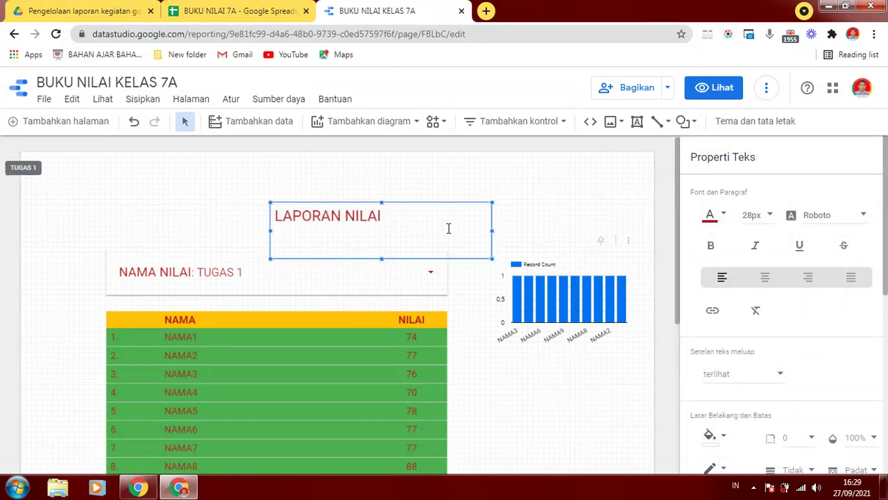
pyautogui.click(474, 174)
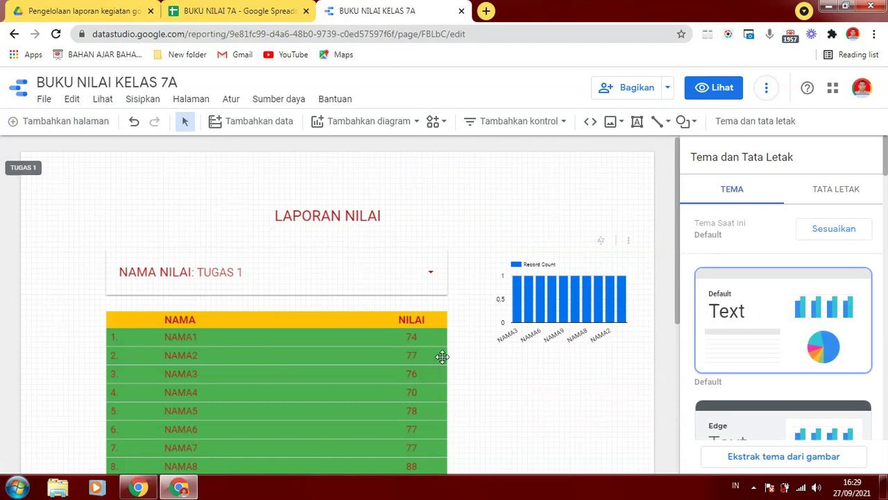
pyautogui.click(400, 203)
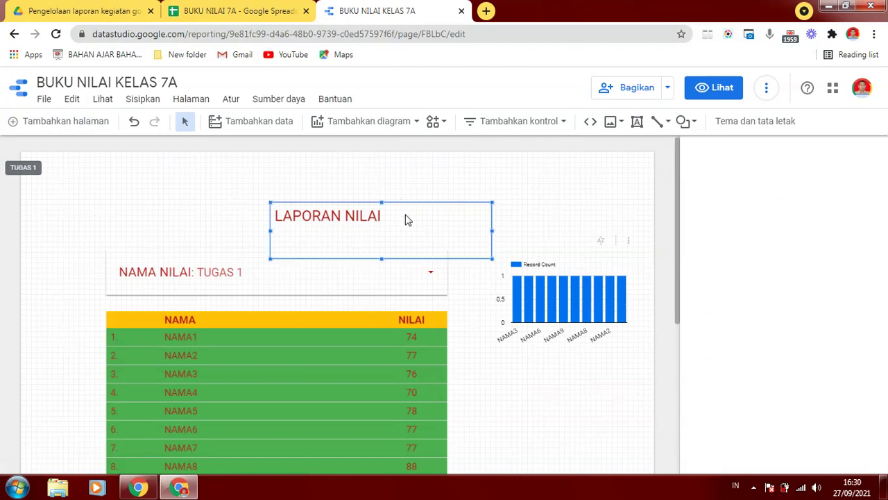
pyautogui.moveTo(416, 212); pyautogui.dragTo(361, 197)
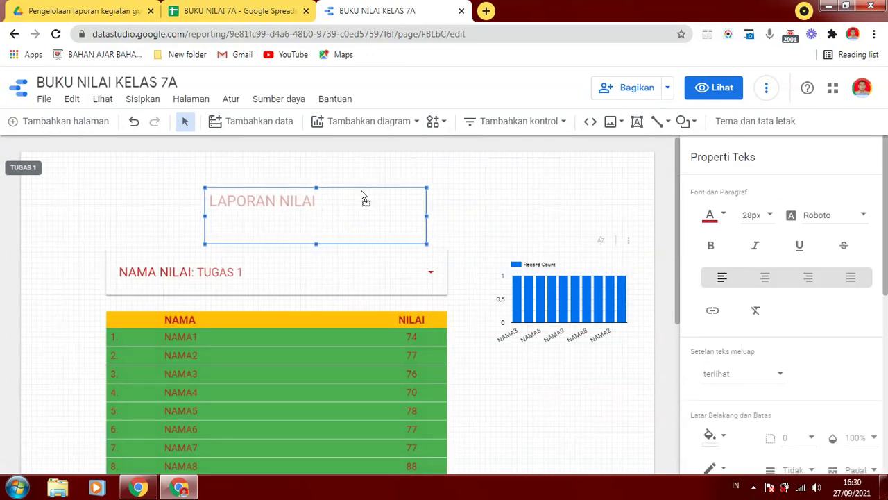
pyautogui.click(766, 277)
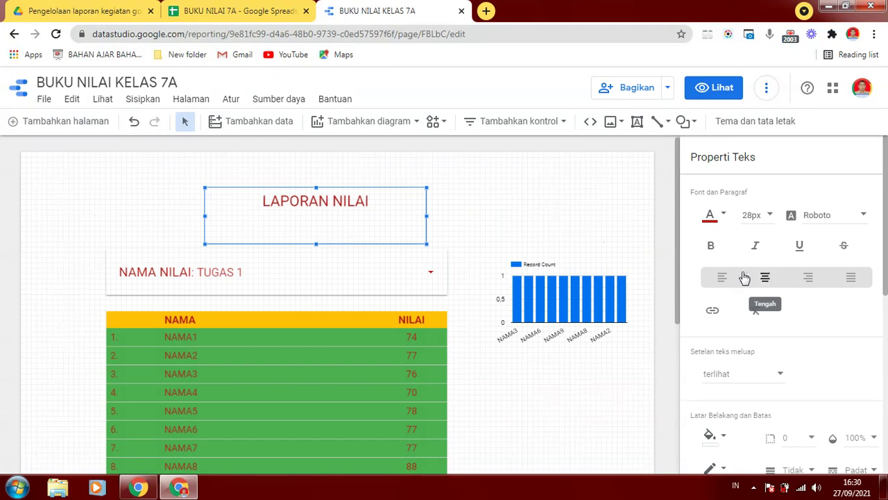
pyautogui.moveTo(393, 187); pyautogui.dragTo(354, 189)
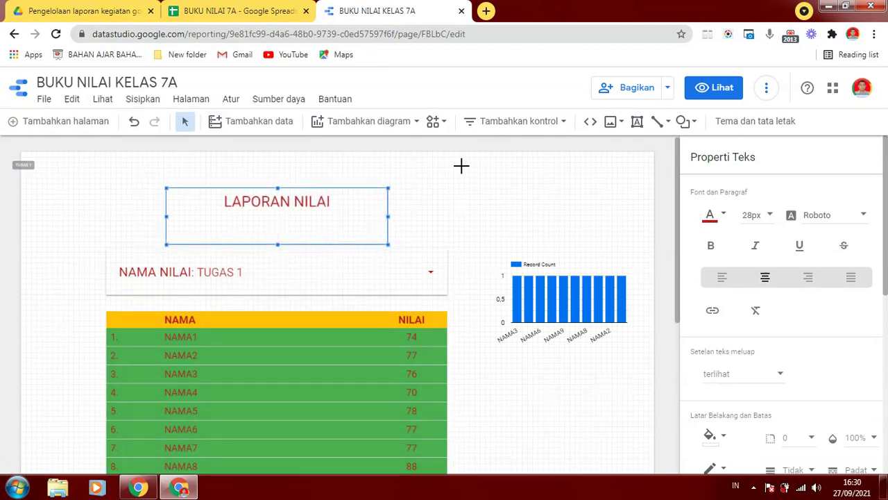
pyautogui.click(524, 218)
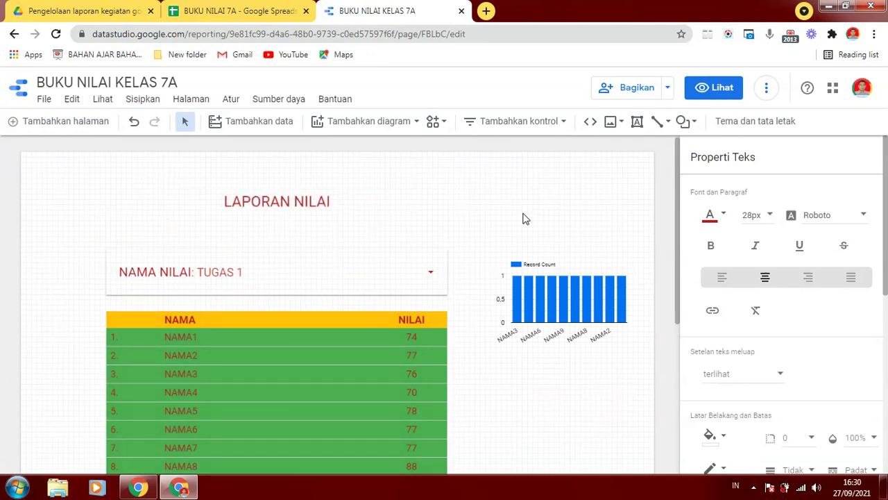
pyautogui.click(311, 202)
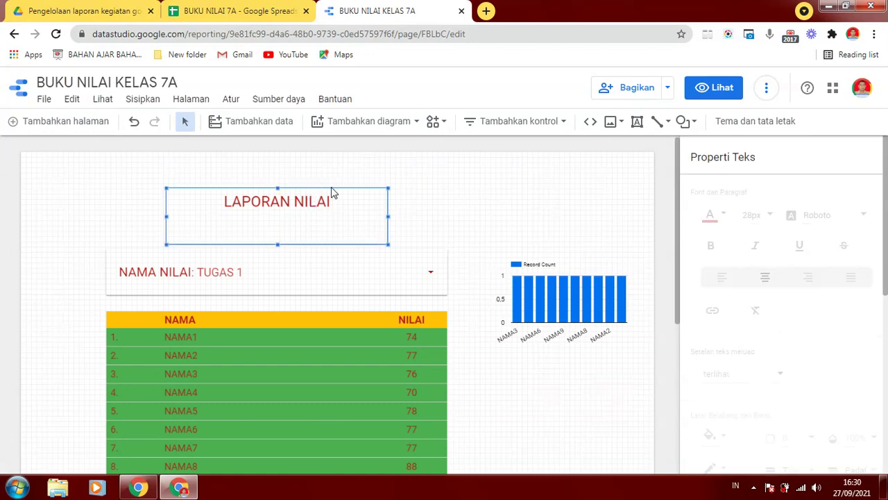
# Step: Widen the Record Count bar chart toward the table, making it slightly taller as well
pyautogui.moveTo(678, 251); pyautogui.dragTo(721, 435)
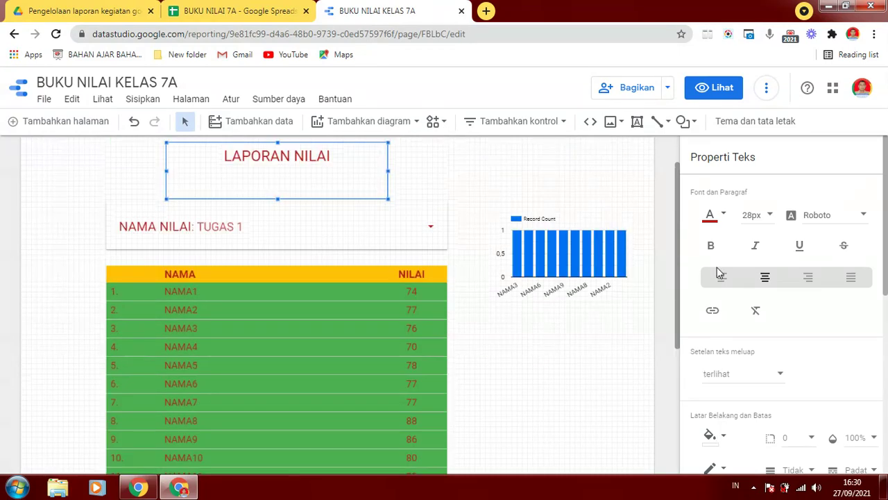
pyautogui.click(584, 251)
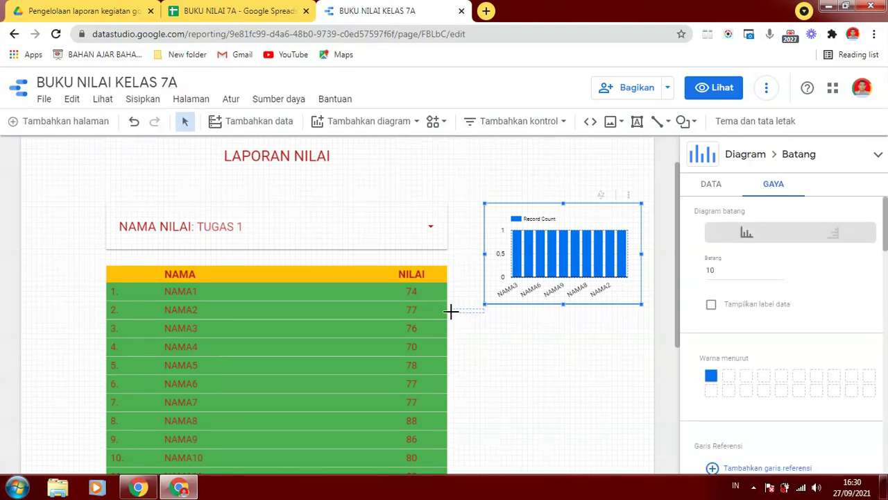
pyautogui.moveTo(485, 304); pyautogui.dragTo(461, 308)
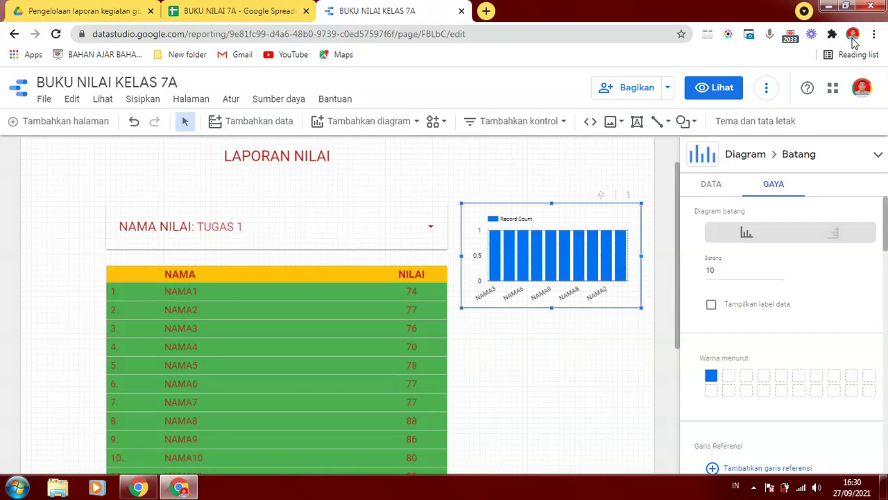
# Step: Change the bar chart's dimension to NILAI
pyautogui.click(706, 189)
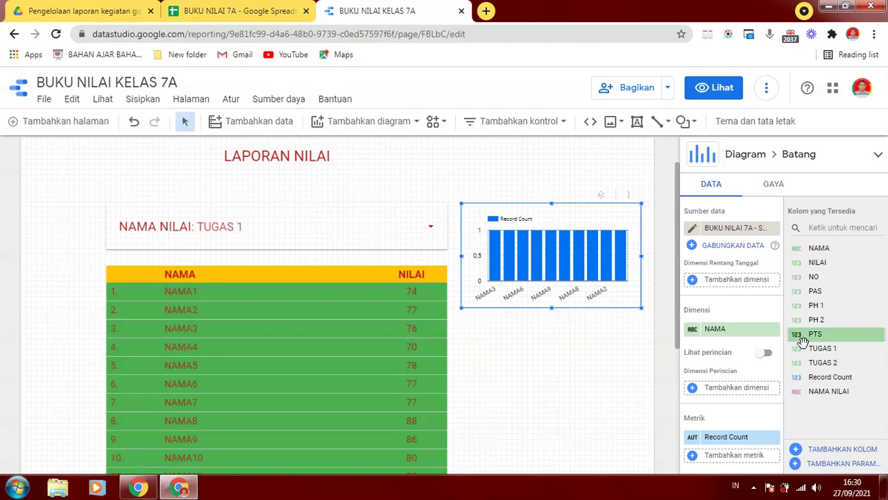
pyautogui.moveTo(721, 334)
pyautogui.mouseDown()
pyautogui.moveTo(805, 276)
pyautogui.moveTo(722, 334)
pyautogui.mouseUp()
pyautogui.click(722, 332)
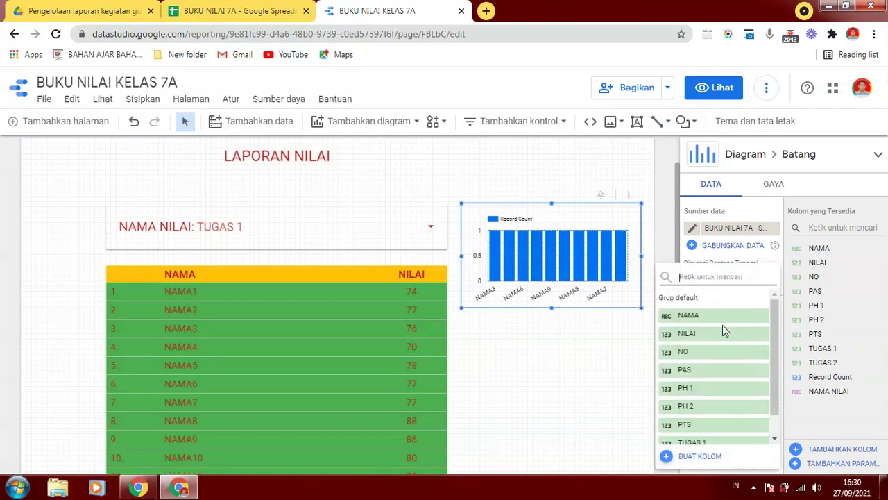
pyautogui.click(697, 338)
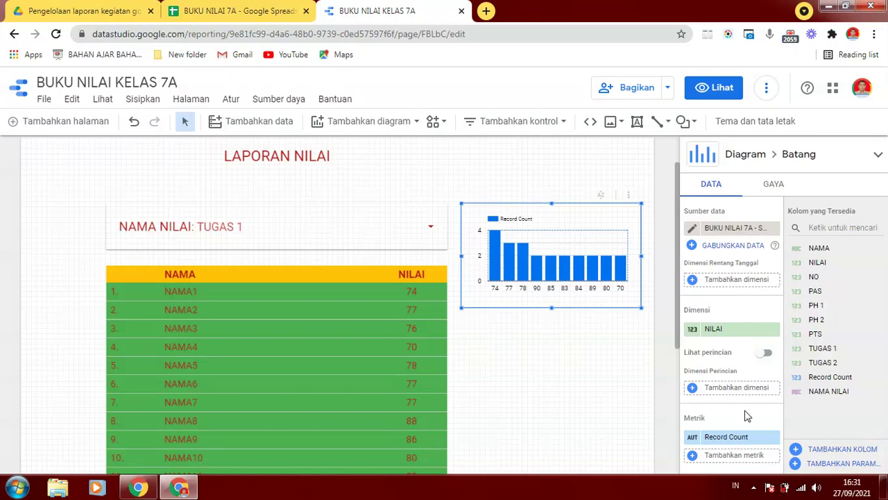
pyautogui.click(769, 186)
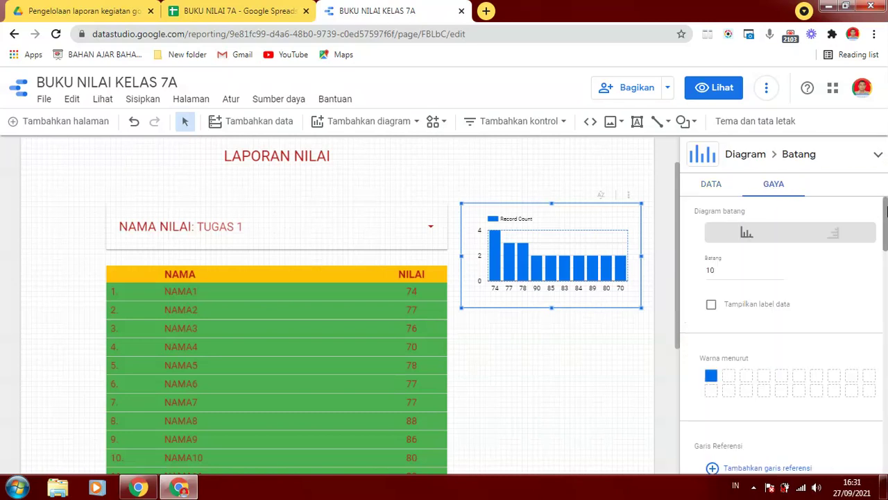
pyautogui.scroll(-2, 886, 215)
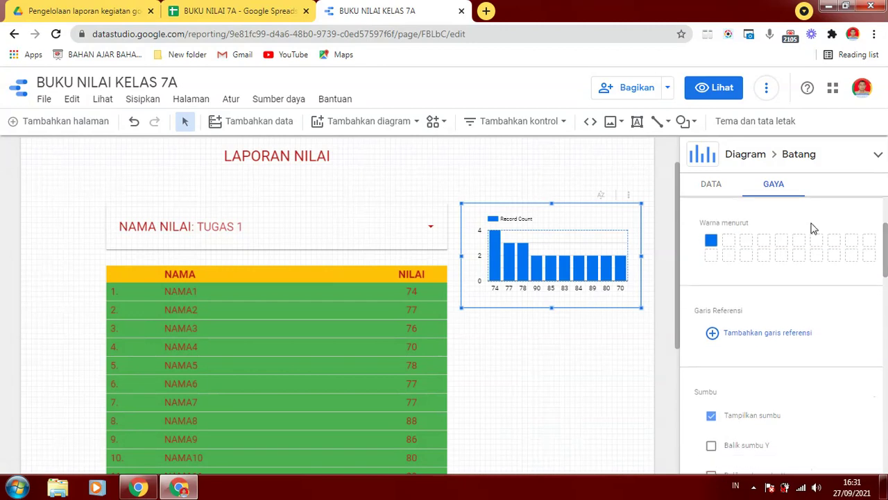
pyautogui.click(716, 186)
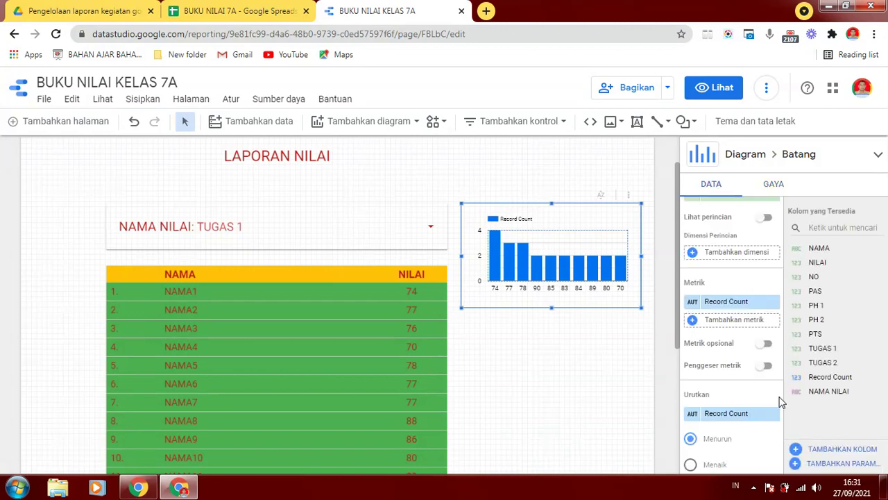
pyautogui.click(775, 185)
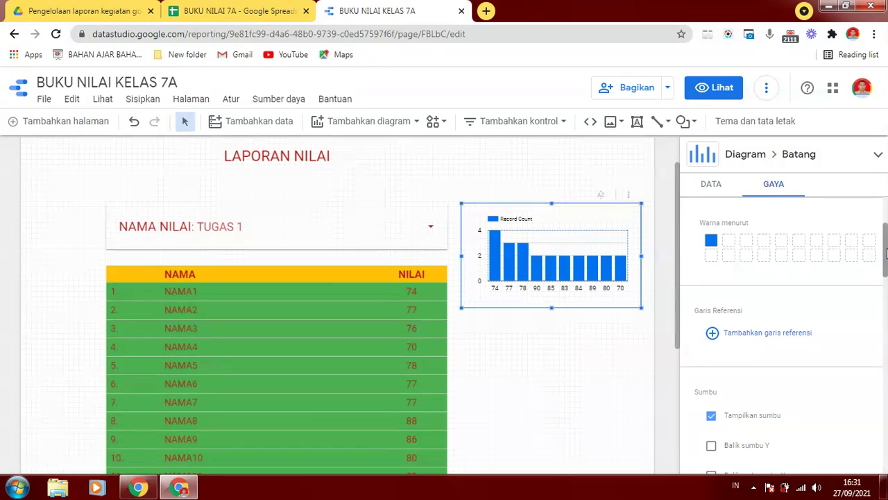
pyautogui.moveTo(886, 254); pyautogui.dragTo(886, 230)
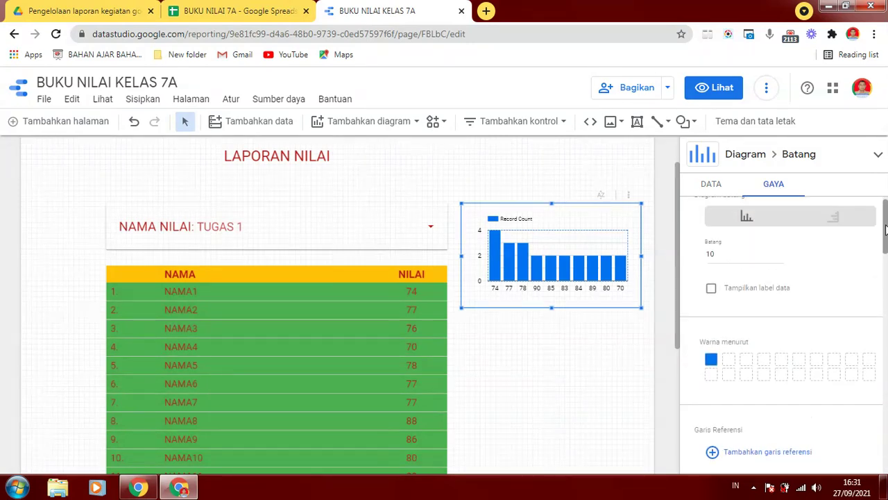
# Step: Replace the bar chart's Record Count metric with NAMA and deselect the chart
pyautogui.click(710, 187)
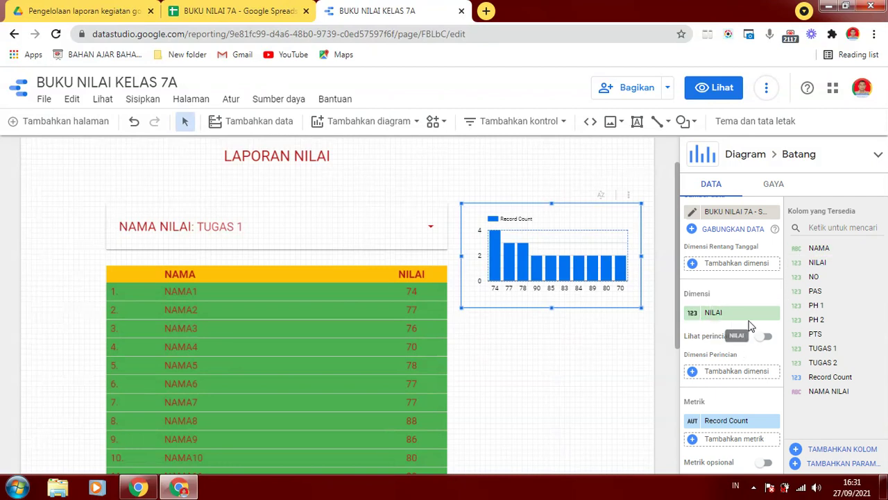
pyautogui.click(739, 422)
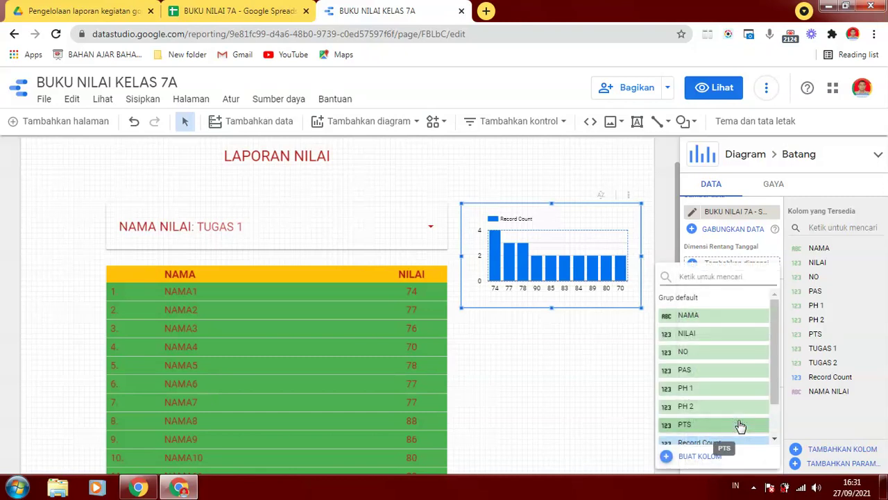
pyautogui.click(705, 318)
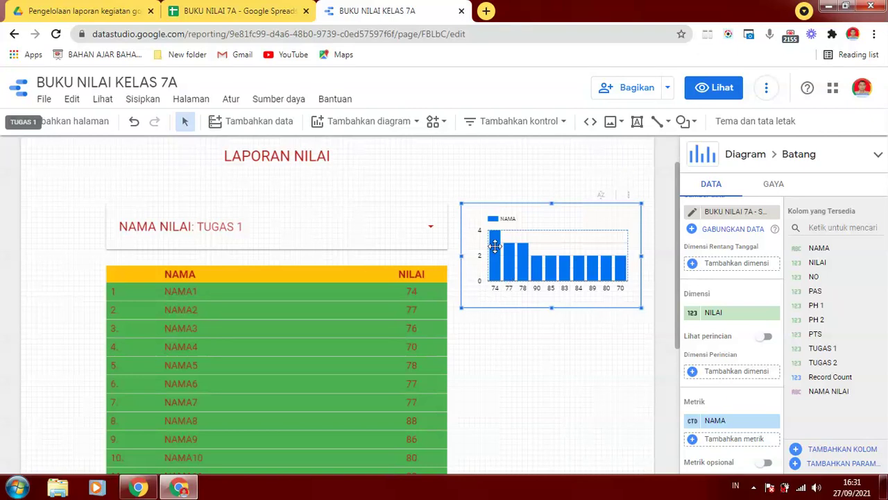
pyautogui.click(586, 371)
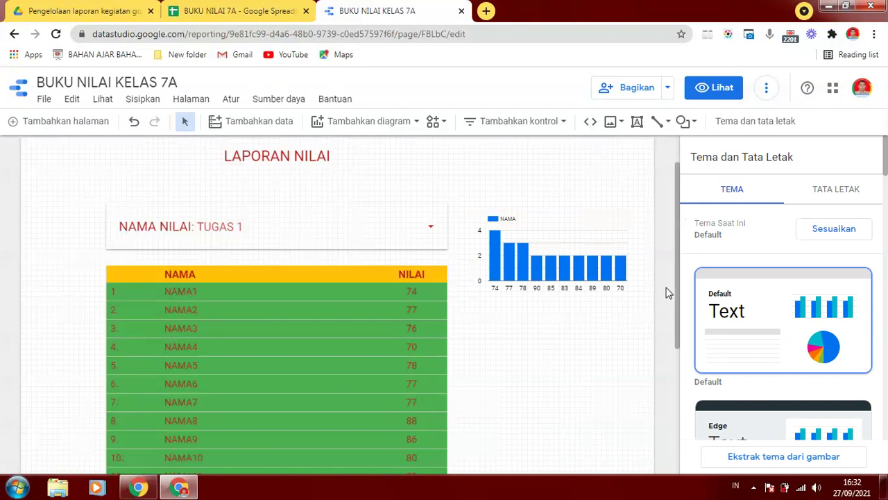
# Step: Open the report's dialog for sharing with other people and review the permission levels for invited people
pyautogui.click(667, 88)
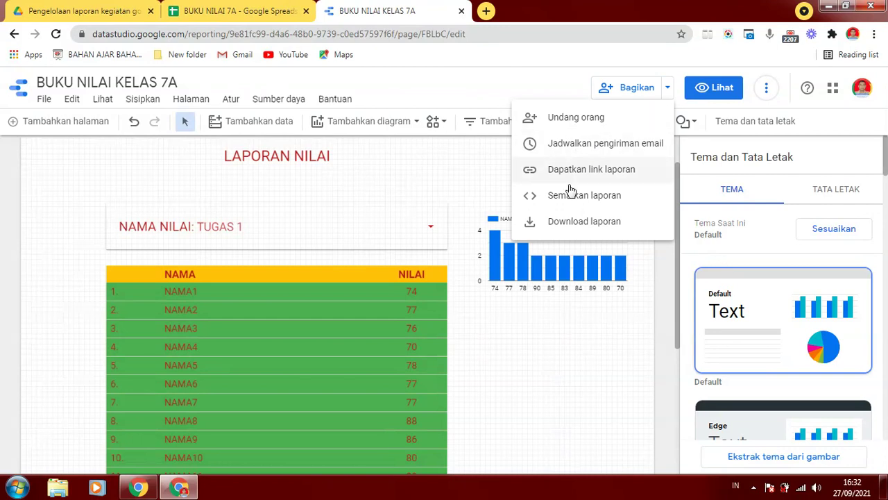
pyautogui.click(619, 86)
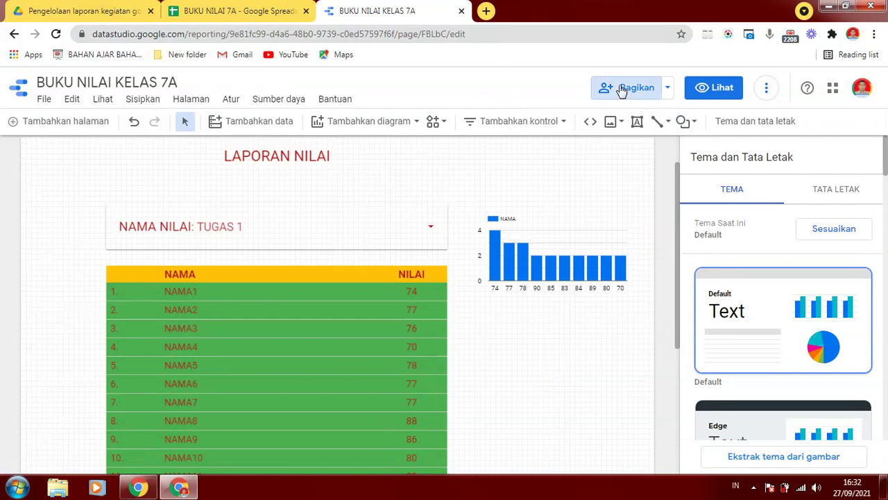
pyautogui.click(619, 84)
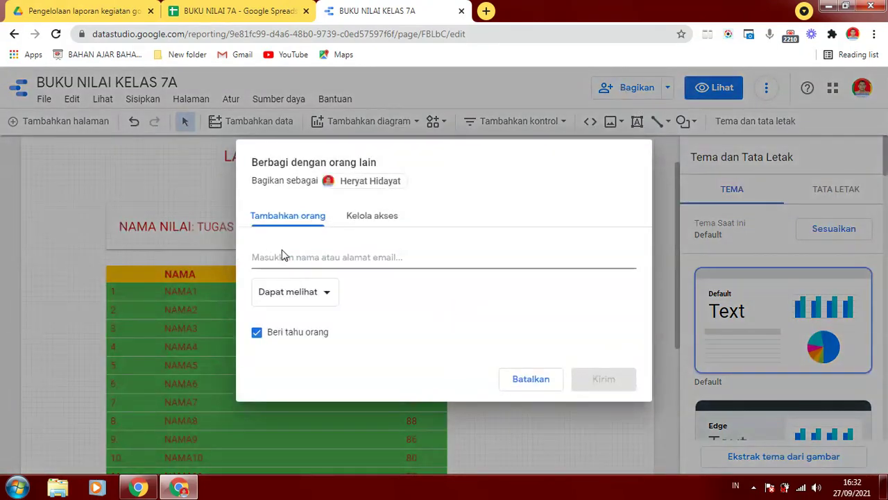
pyautogui.click(329, 294)
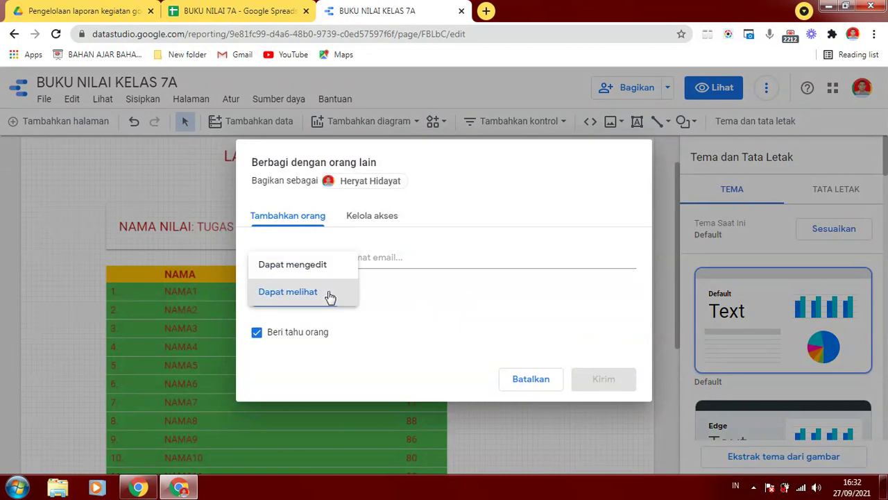
pyautogui.click(414, 261)
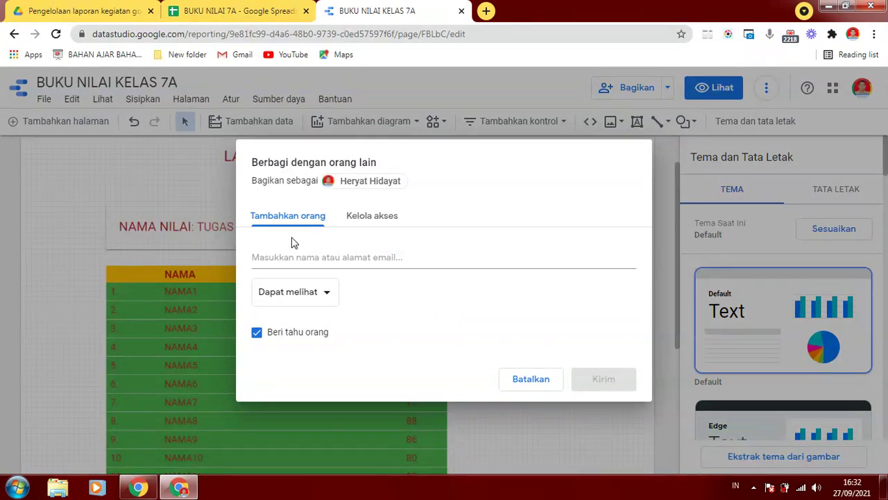
# Step: Set link sharing to "Siapa saja di Internet dapat menemukan dan melihat" and copy the report link
pyautogui.click(364, 217)
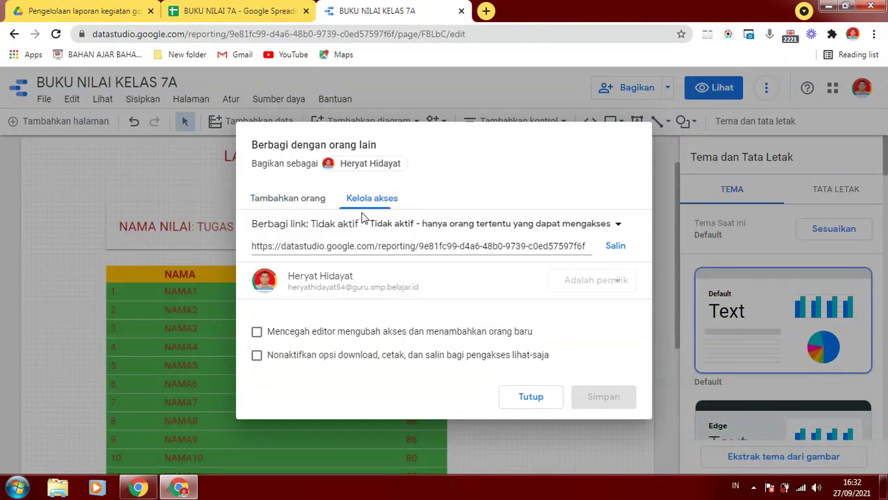
pyautogui.click(617, 231)
pyautogui.click(536, 256)
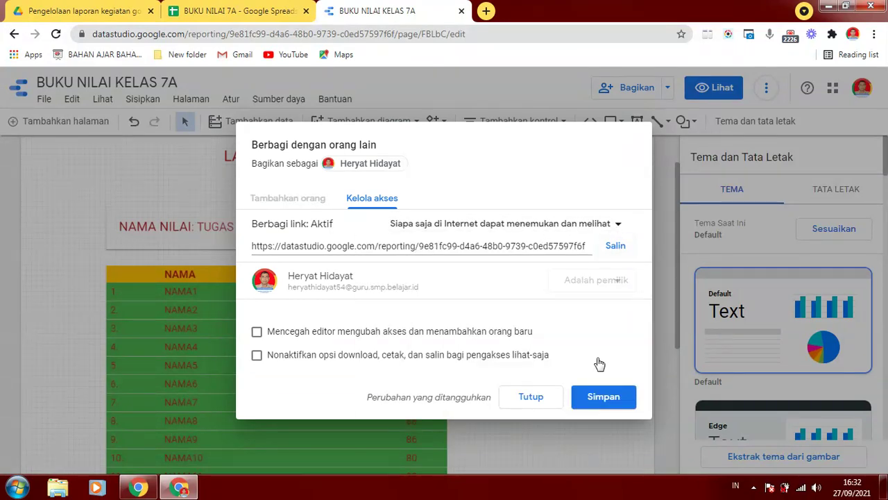
pyautogui.click(615, 247)
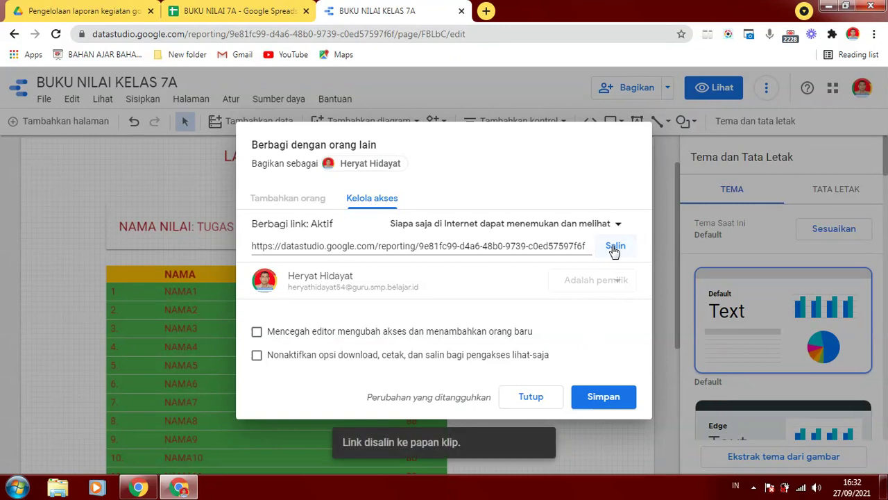
# Step: Prevent editors from changing access and adding new people, save the sharing settings, and close the dialog
pyautogui.click(256, 334)
pyautogui.click(591, 401)
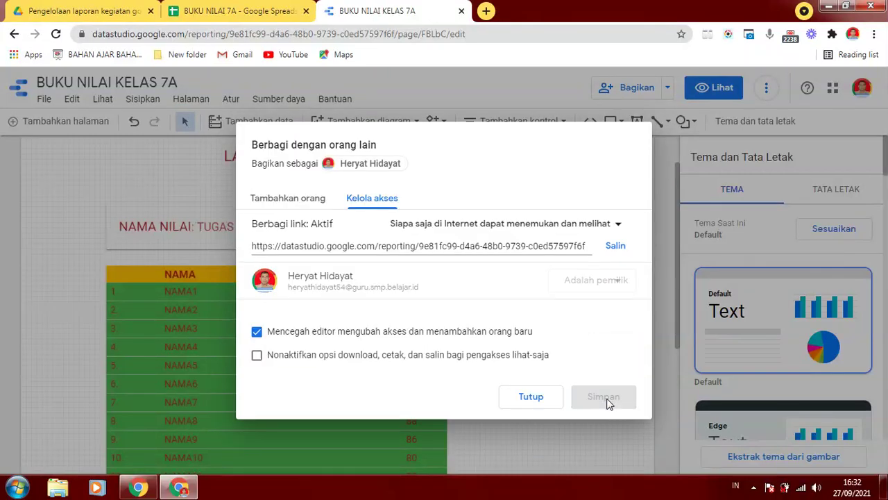
pyautogui.click(527, 398)
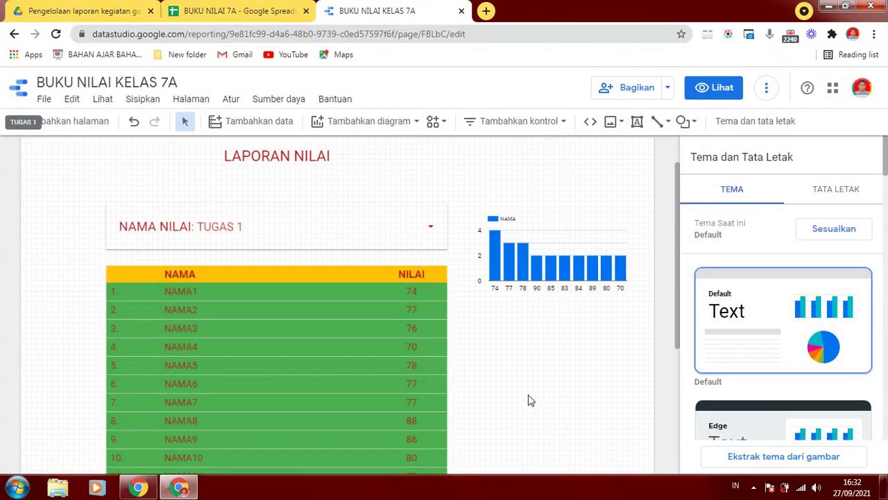
# Step: Switch to the "wali" Chrome profile and open the copied report link there
pyautogui.click(853, 34)
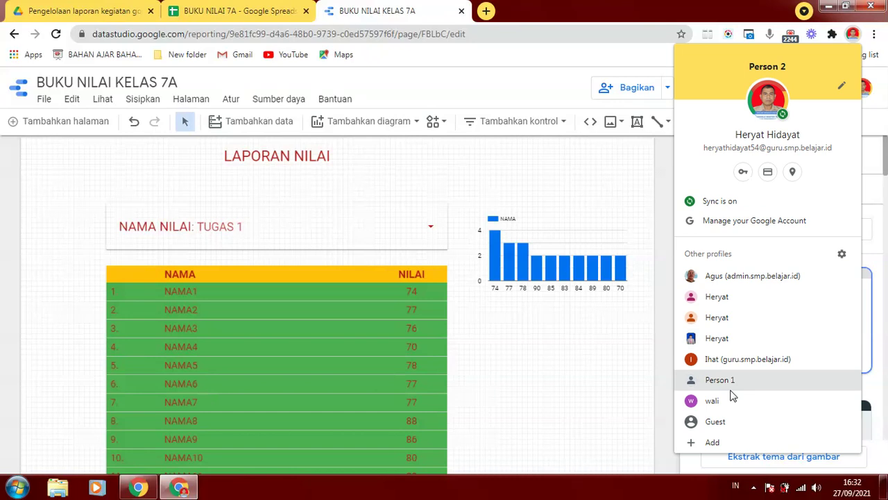
pyautogui.click(708, 403)
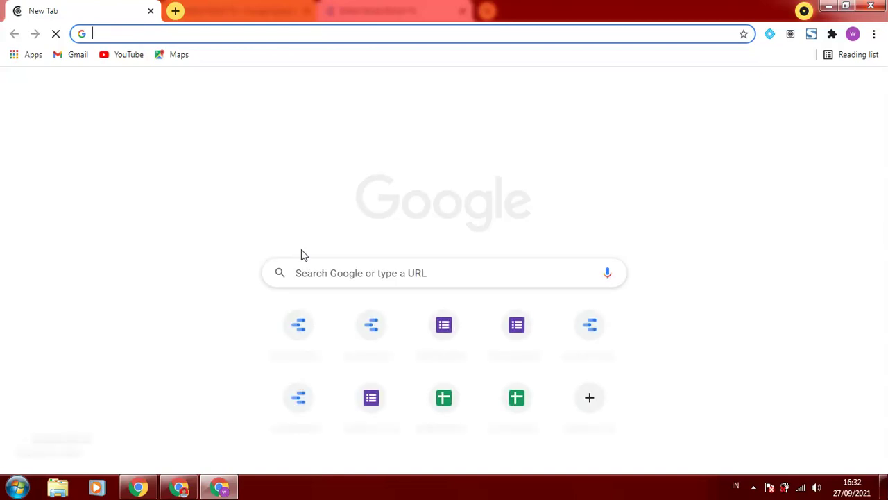
pyautogui.click(339, 276)
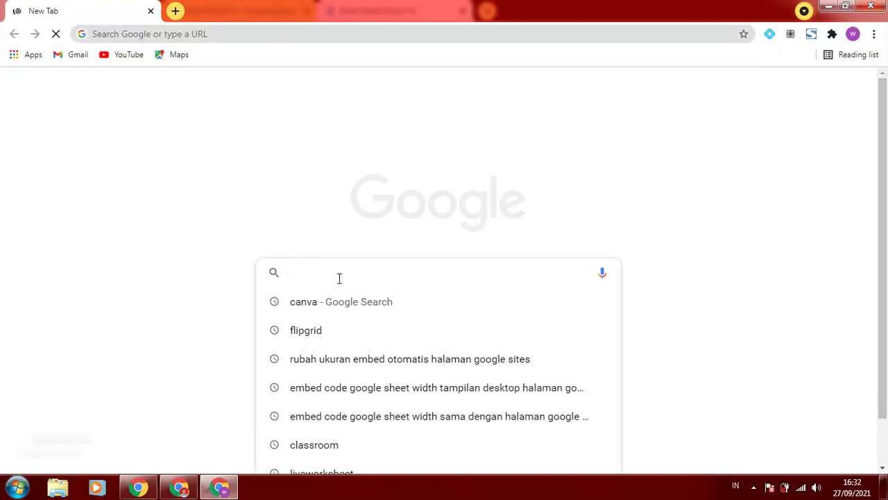
pyautogui.rightClick(339, 278)
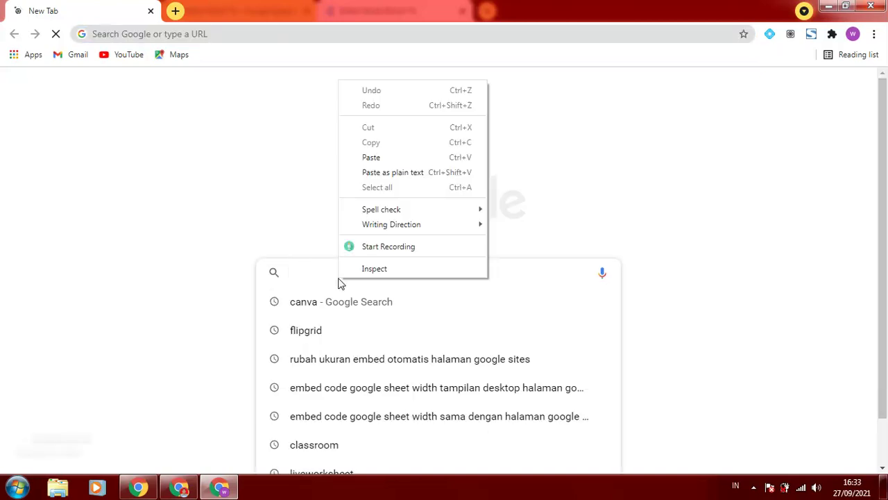
pyautogui.click(371, 157)
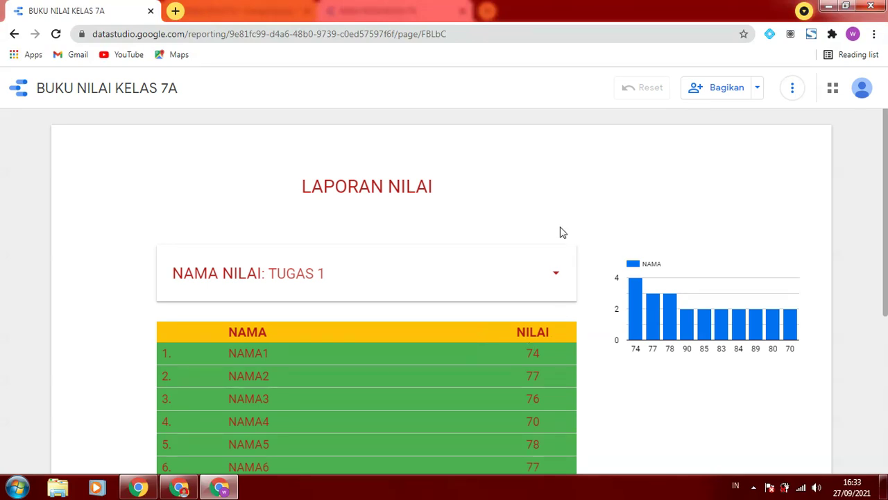
# Step: Reduce the browser zoom to 67% so that the shared report fits the window
pyautogui.moveTo(884, 154); pyautogui.dragTo(872, 172)
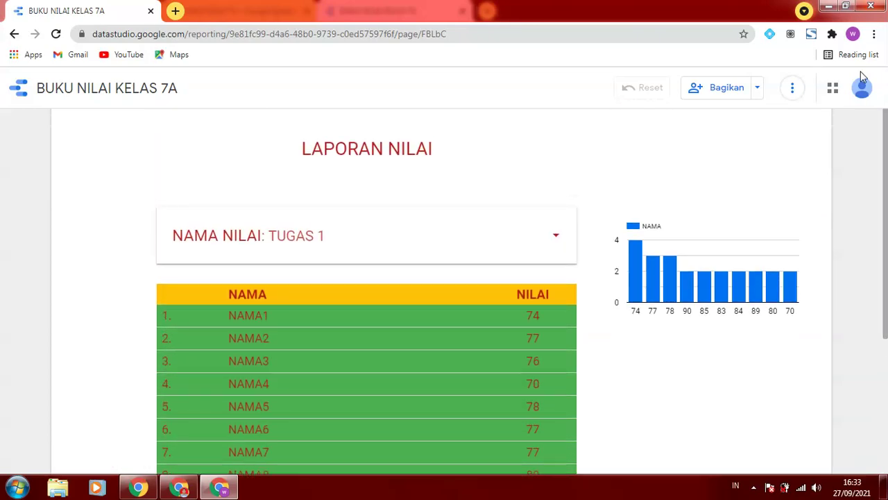
pyautogui.click(873, 36)
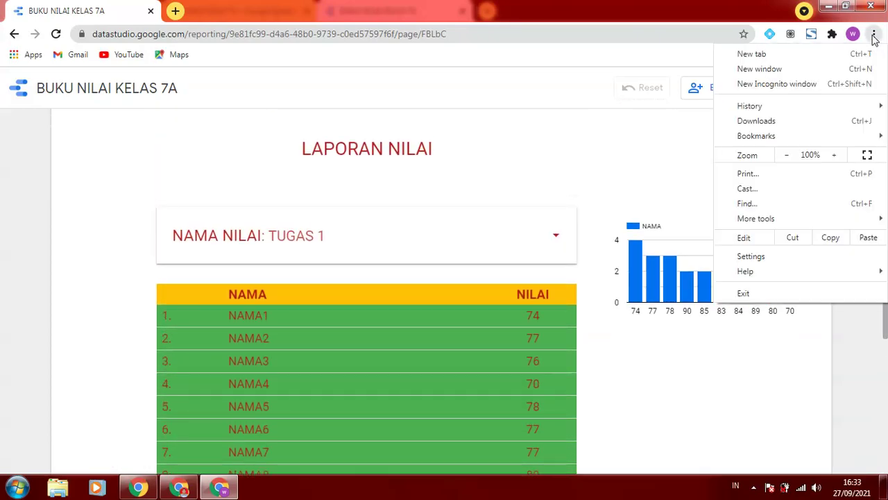
pyautogui.click(786, 157)
pyautogui.click(787, 155)
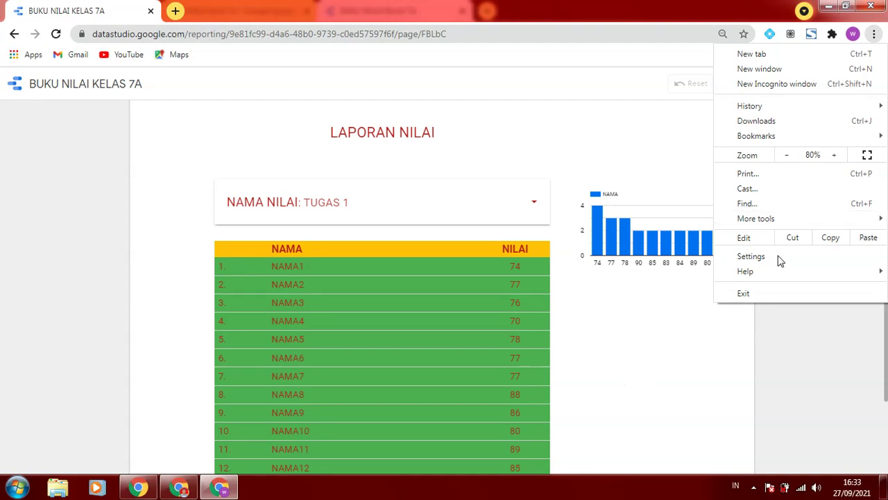
pyautogui.click(788, 155)
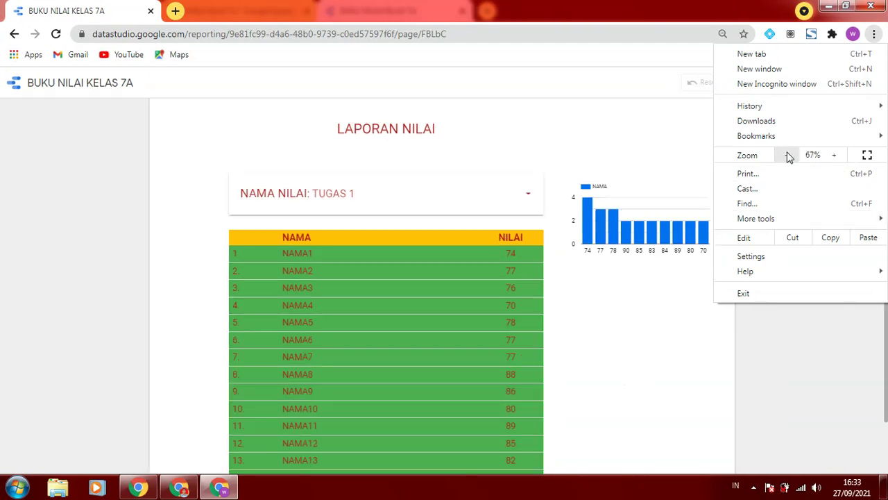
pyautogui.click(632, 337)
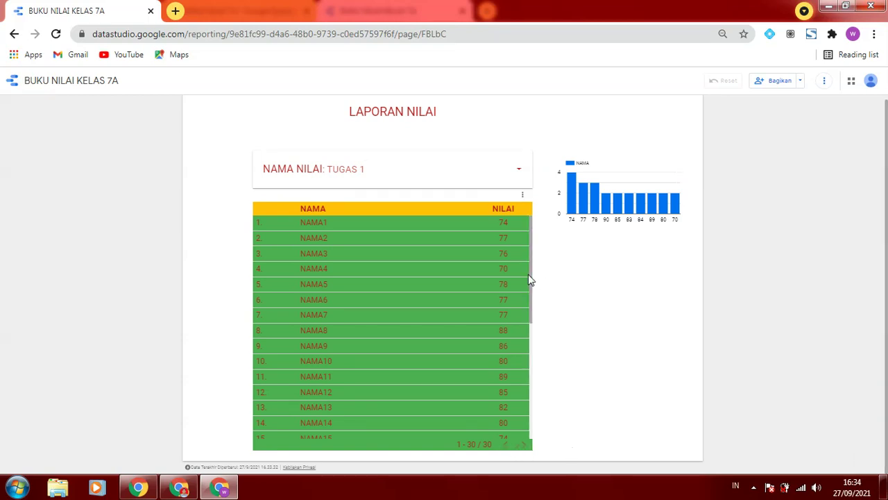
# Step: Examine the grade table from the first student to the last and return to its start
pyautogui.moveTo(533, 274); pyautogui.dragTo(527, 485)
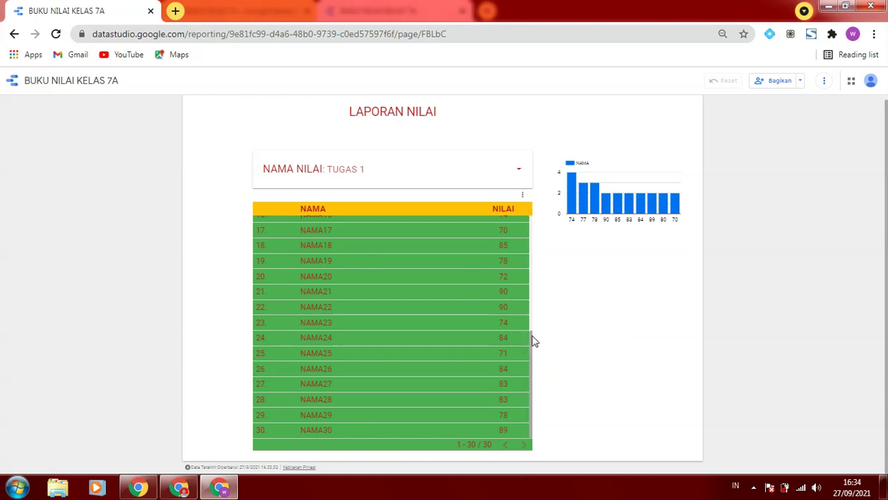
pyautogui.moveTo(531, 339); pyautogui.dragTo(541, 217)
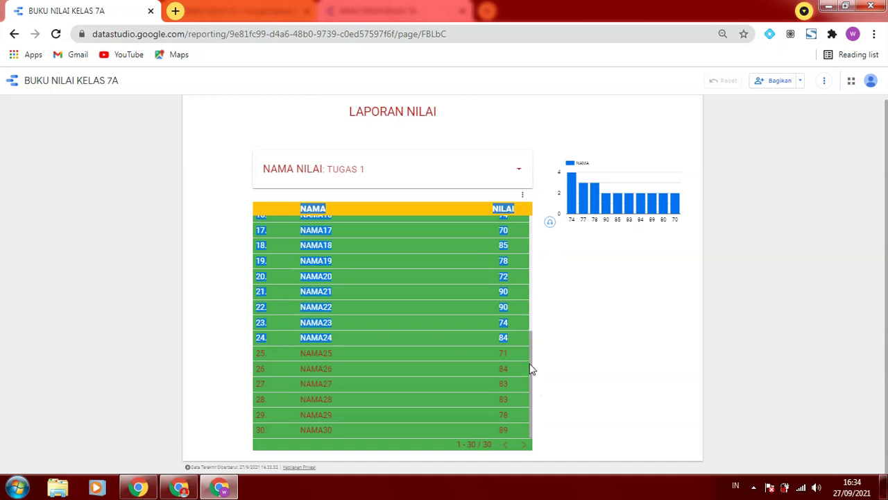
pyautogui.moveTo(531, 362); pyautogui.dragTo(539, 222)
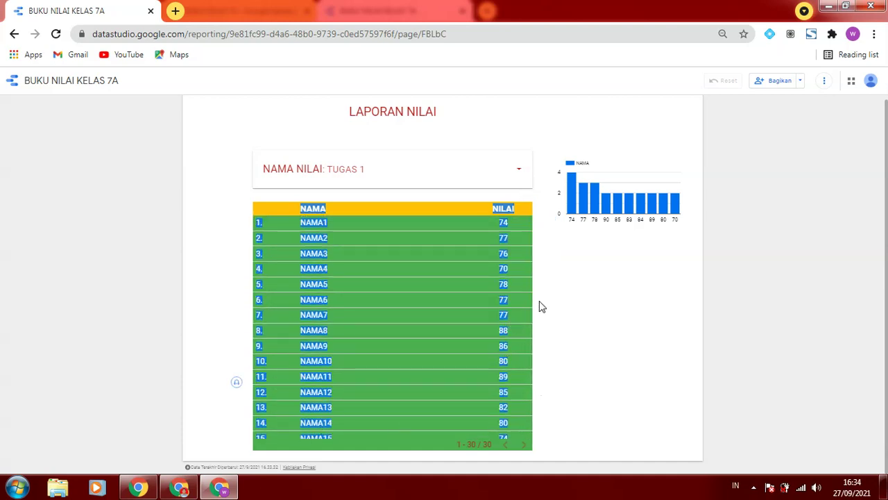
pyautogui.moveTo(532, 309); pyautogui.dragTo(532, 437)
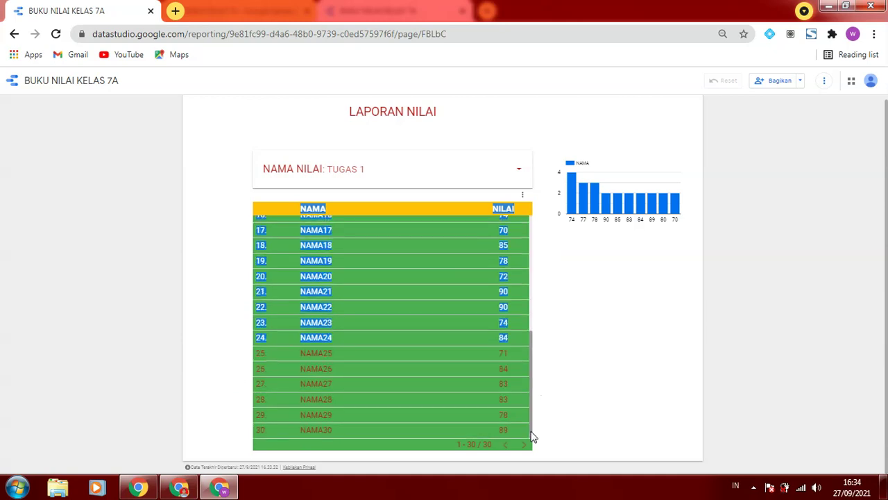
pyautogui.click(301, 381)
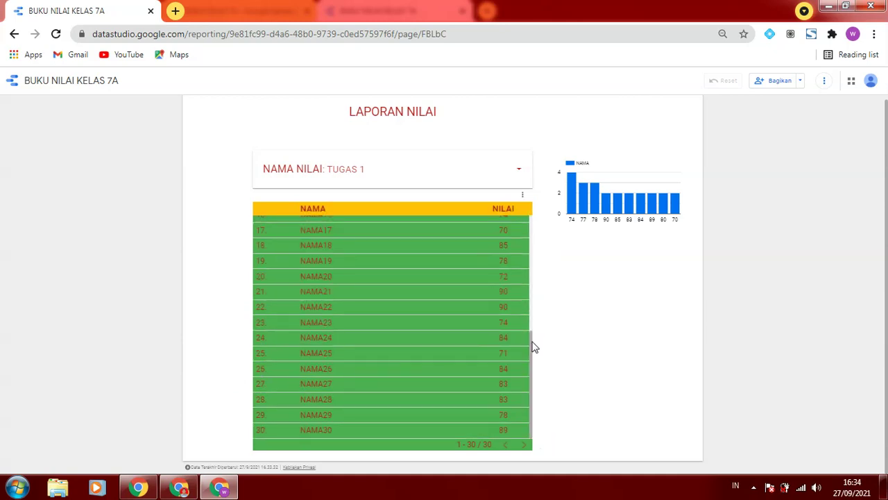
pyautogui.moveTo(531, 342); pyautogui.dragTo(527, 212)
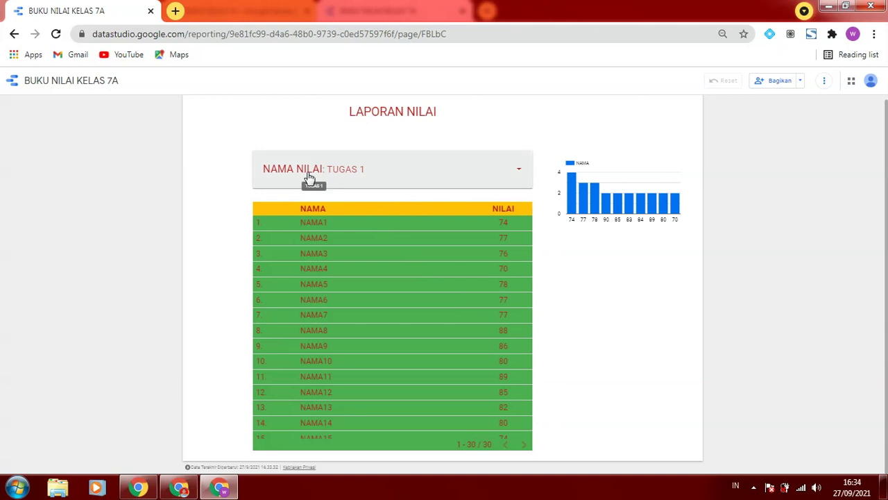
# Step: Filter the report by TUGAS 1 with the NAMA NILAI control and close its list
pyautogui.click(520, 170)
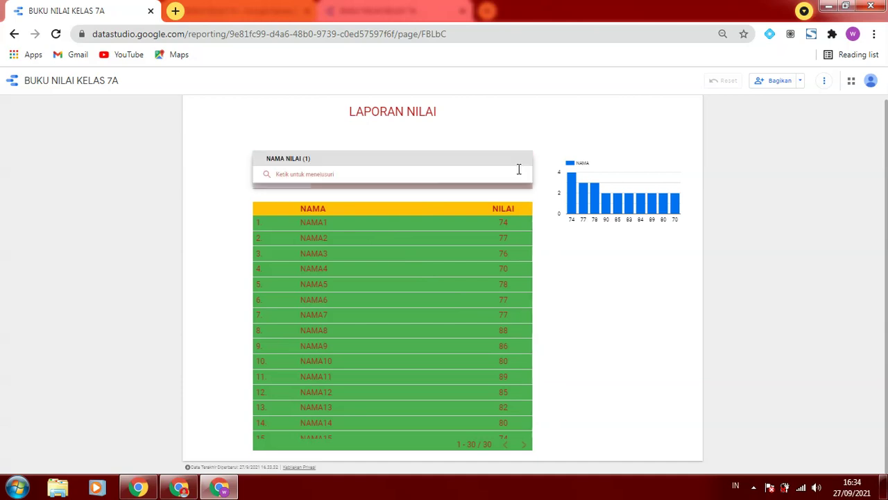
pyautogui.click(294, 197)
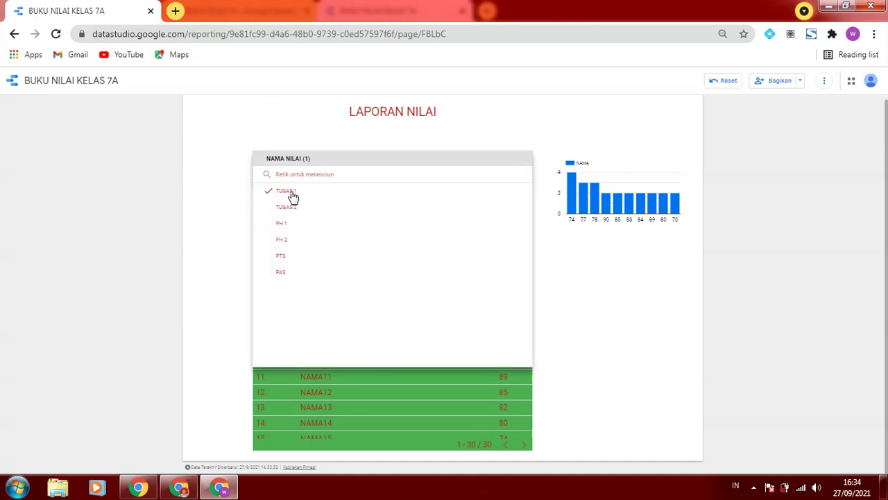
pyautogui.click(583, 268)
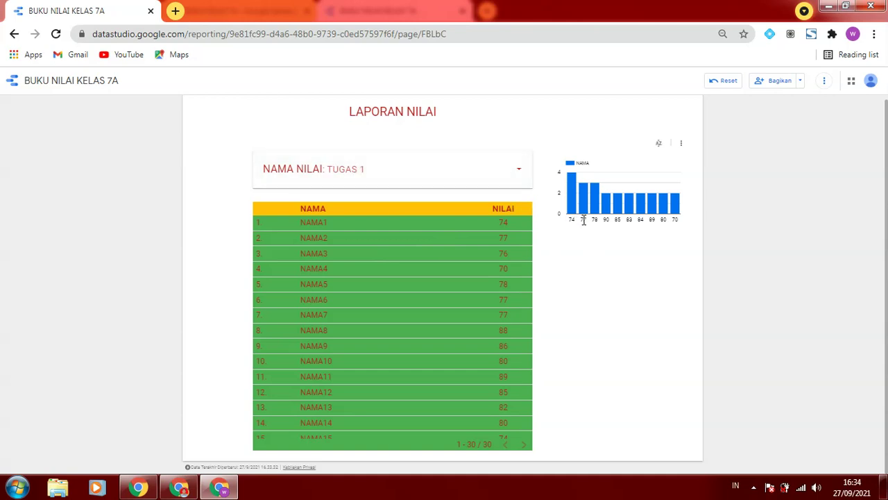
# Step: Inspect the values of individual bars in the NILAI bar chart and check the chart's sorting options
pyautogui.moveTo(573, 211)
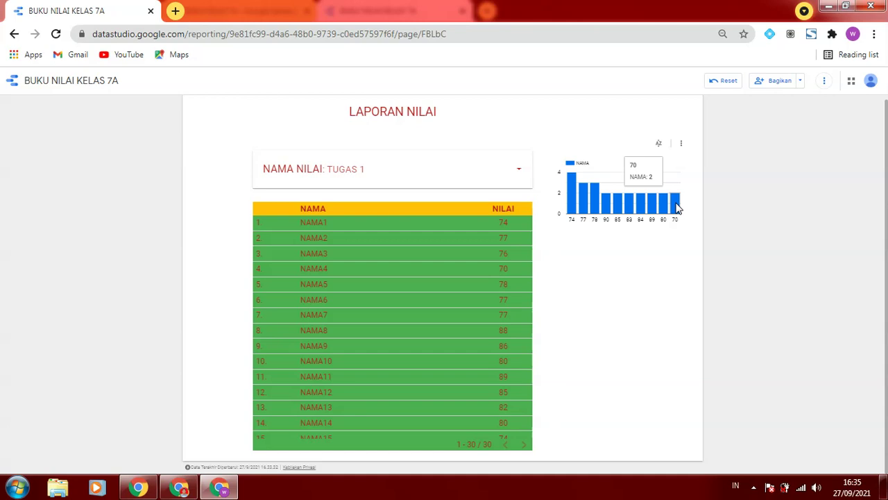
pyautogui.moveTo(592, 194)
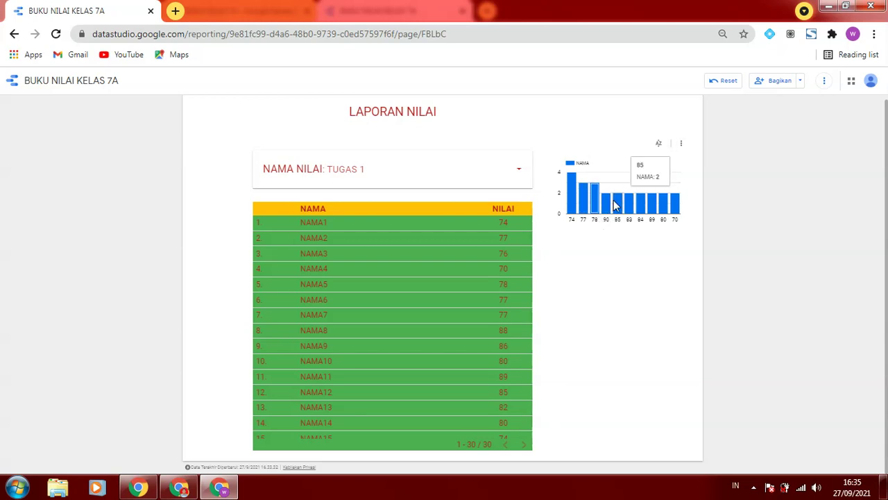
pyautogui.moveTo(673, 208)
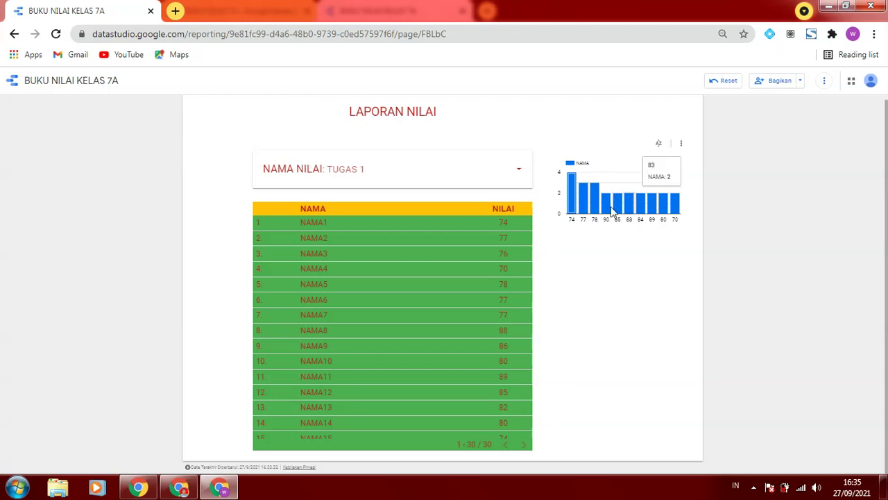
pyautogui.click(682, 148)
pyautogui.moveTo(739, 159)
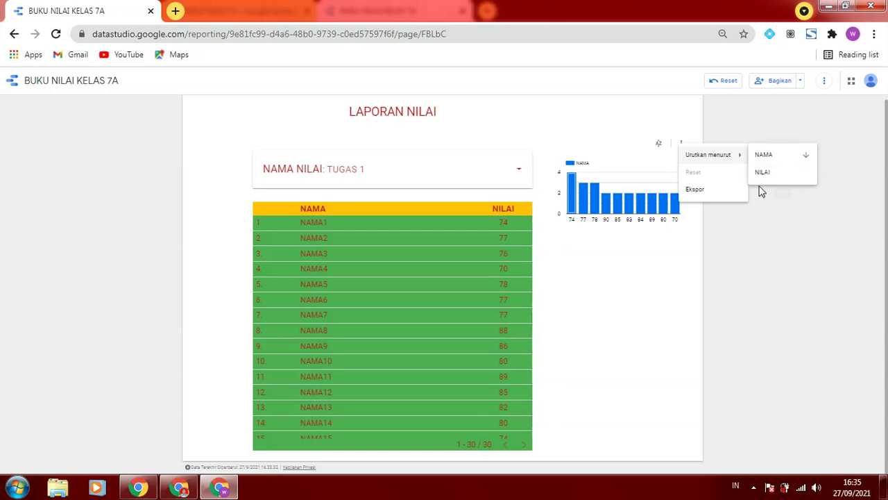
pyautogui.click(595, 248)
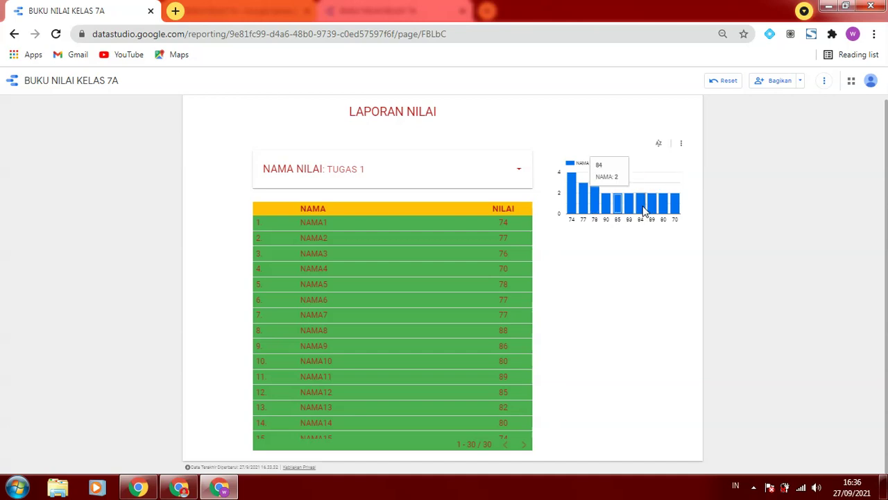
# Step: Filter the shared report by TUGAS 2 with the NAMA NILAI control and close its list
pyautogui.click(520, 174)
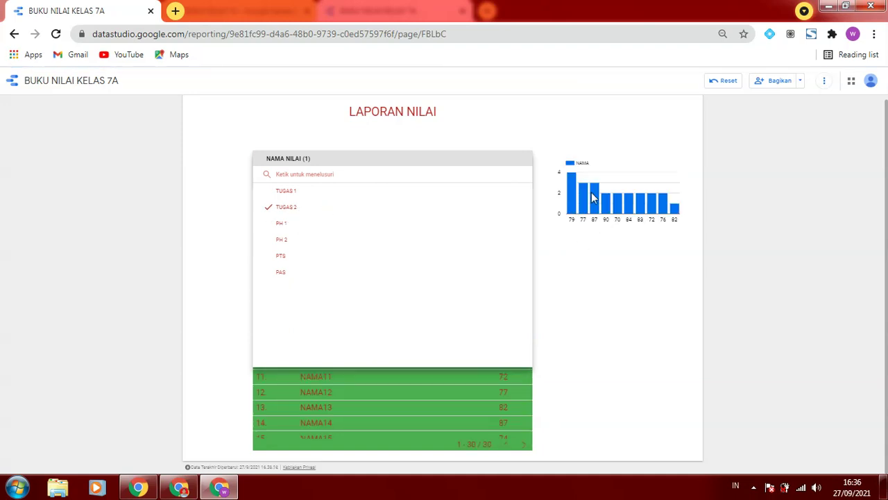
pyautogui.click(571, 197)
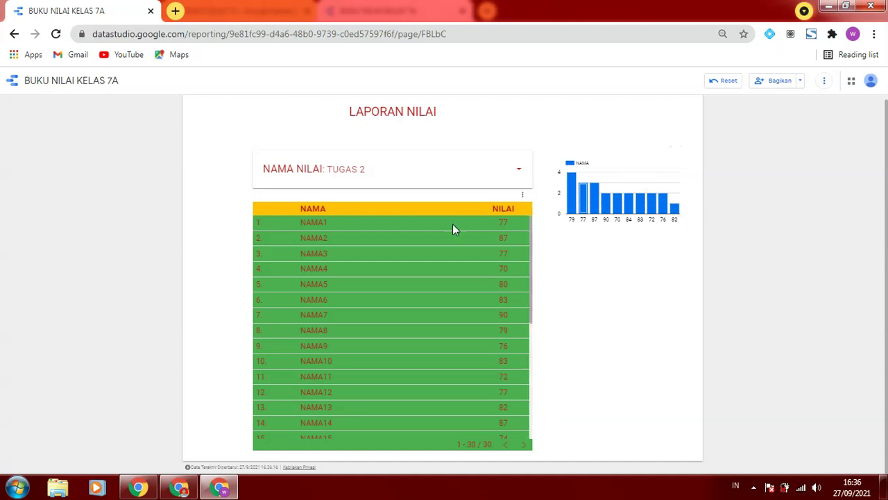
# Step: Filter the report by PTS with the NAMA NILAI control and inspect the bar chart's first bar and legend
pyautogui.click(519, 175)
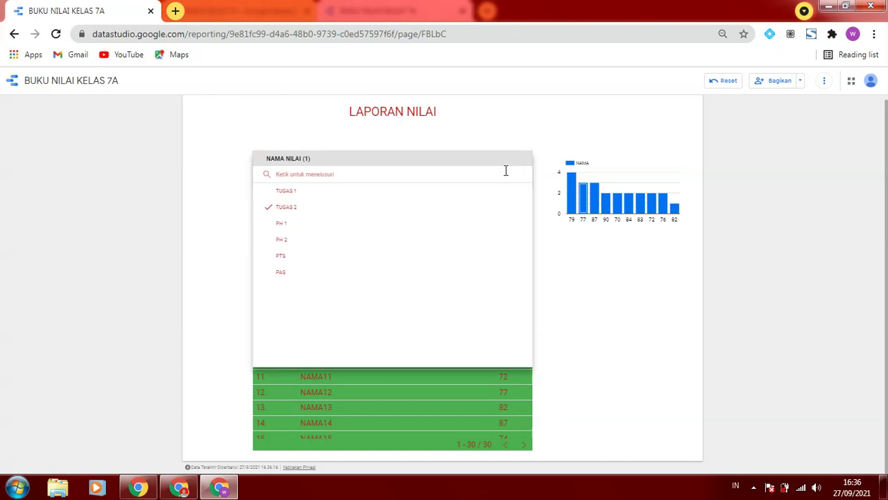
pyautogui.click(290, 258)
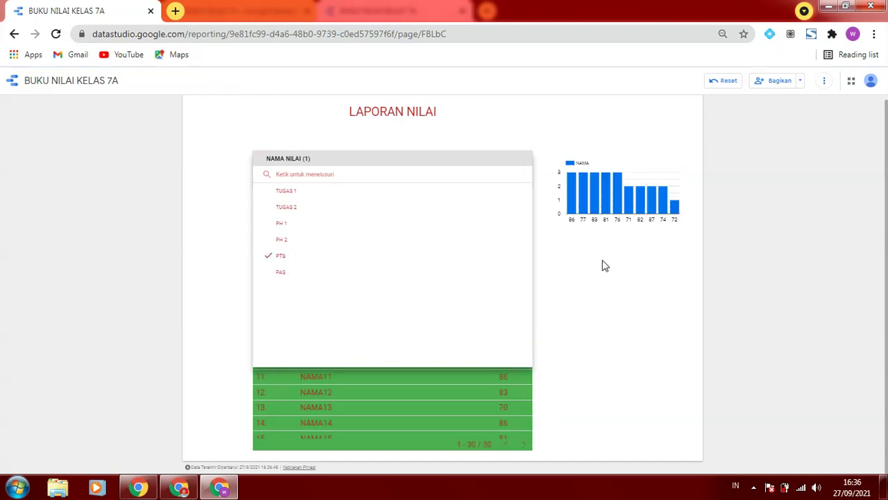
pyautogui.click(603, 266)
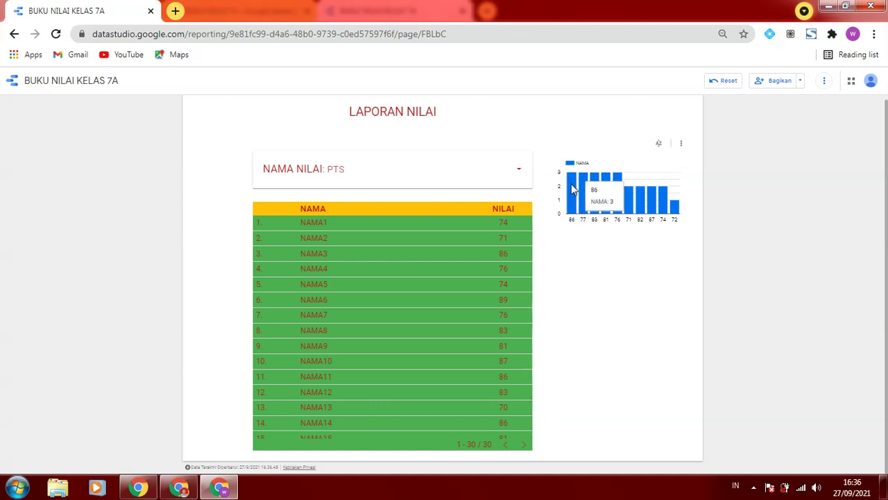
pyautogui.doubleClick(571, 187)
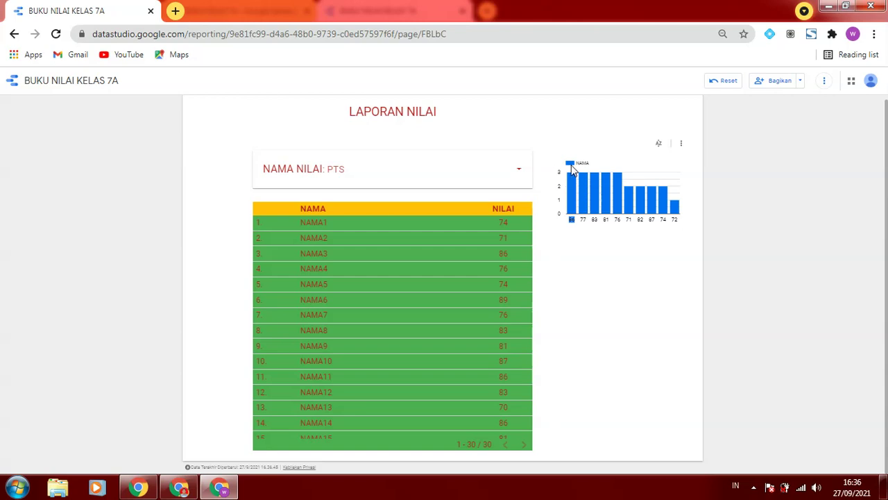
pyautogui.click(572, 167)
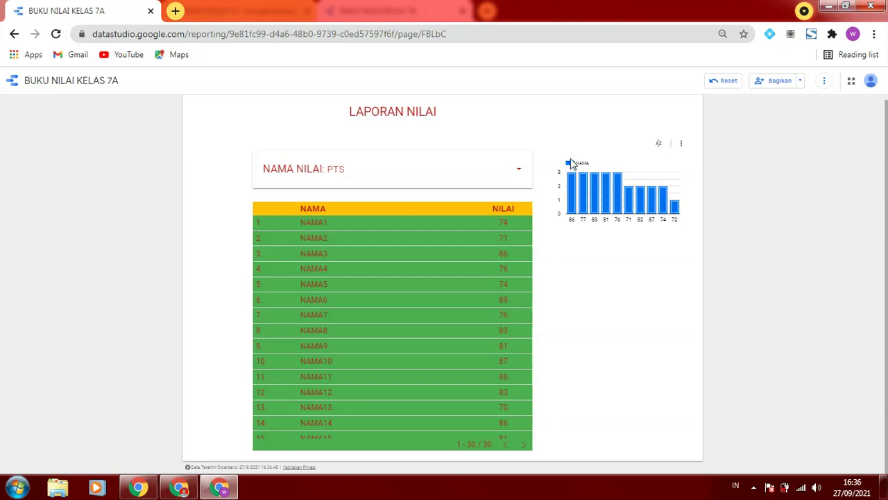
pyautogui.moveTo(606, 187)
# Step: Filter the report by PAS with the NAMA NILAI control and inspect the values of individual bars in the chart
pyautogui.click(519, 175)
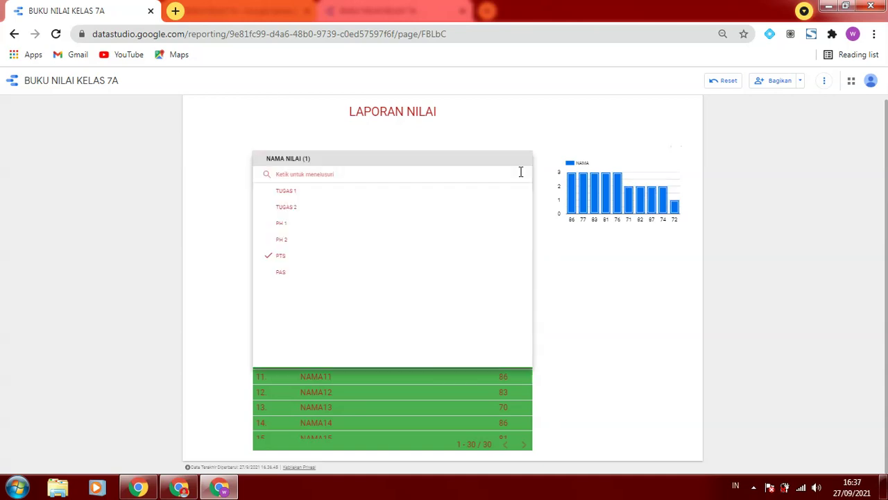
pyautogui.click(281, 272)
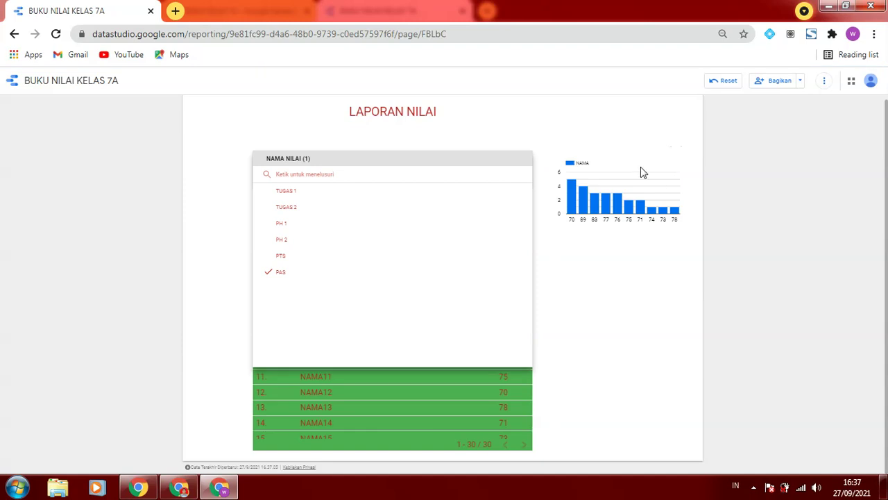
pyautogui.click(578, 300)
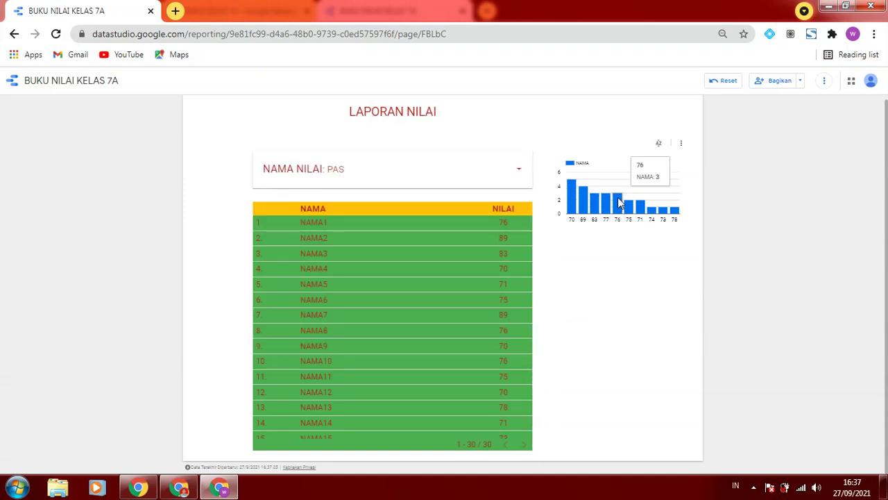
pyautogui.moveTo(635, 206)
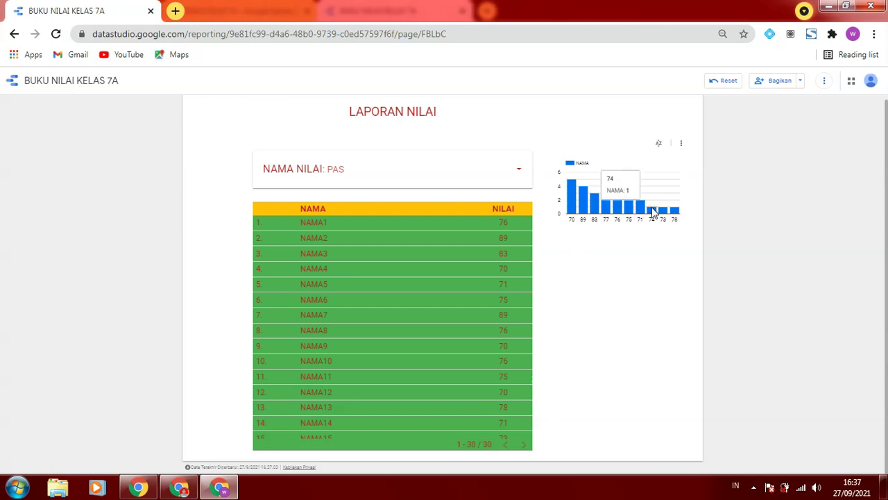
pyautogui.moveTo(677, 214)
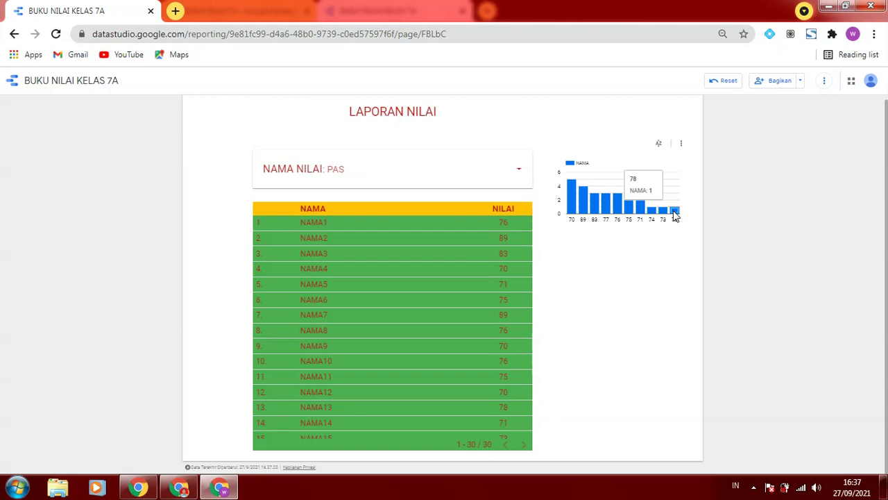
# Step: Switch to the BUKU NILAI 7A spreadsheet in the owner's profile and examine the PAS grades down to the last student
pyautogui.click(182, 488)
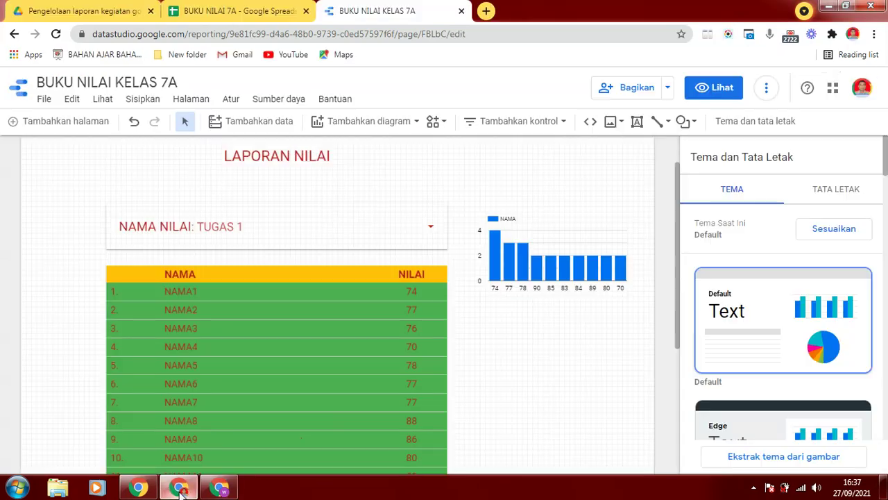
pyautogui.click(211, 13)
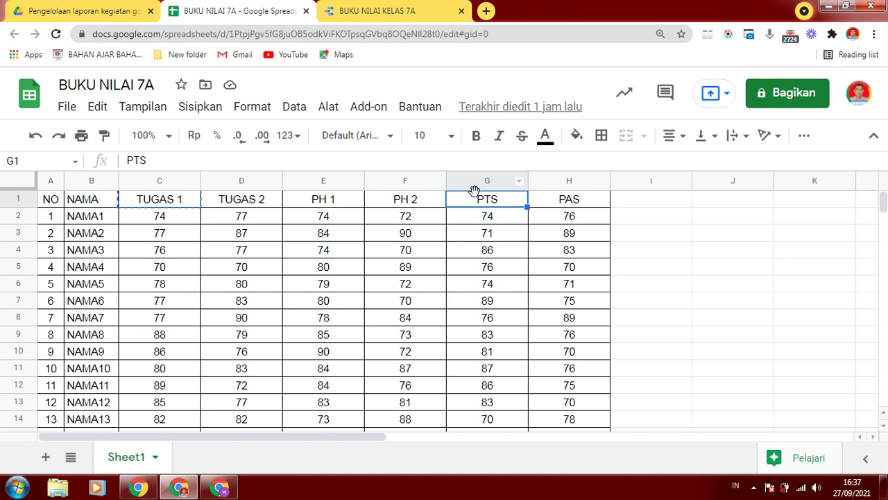
pyautogui.click(573, 422)
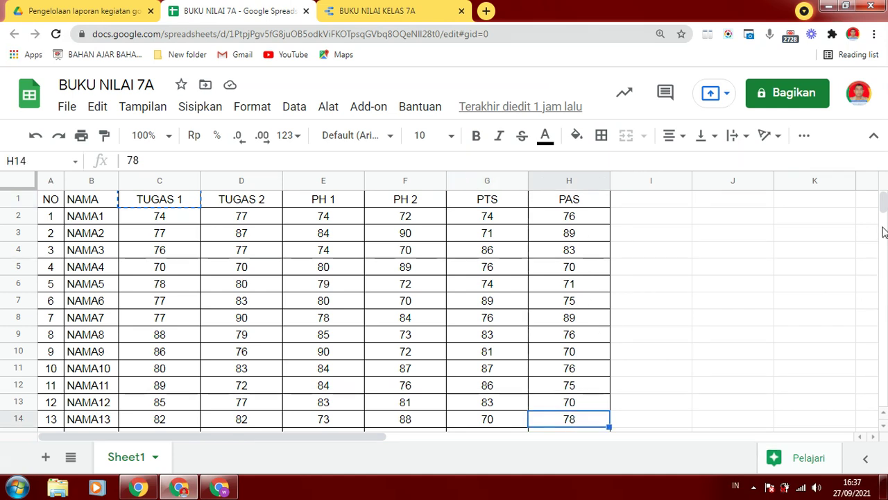
pyautogui.click(584, 219)
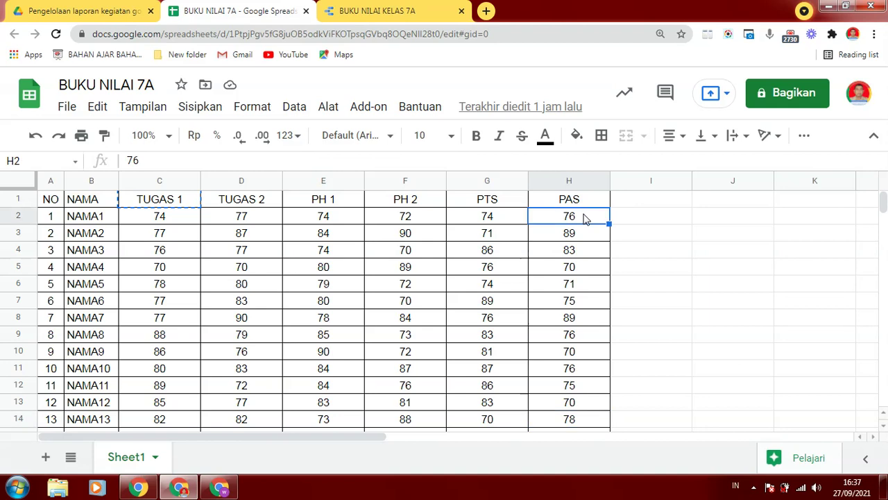
pyautogui.press('Down')
pyautogui.press('Down')
pyautogui.press('Down')
pyautogui.press('Down')
pyautogui.press('Down')
pyautogui.press('Down')
pyautogui.press('Down')
pyautogui.press('Down')
pyautogui.press('Down')
pyautogui.press('Down')
pyautogui.press('Down')
pyautogui.press('Down')
pyautogui.press('Down')
pyautogui.press('Down')
pyautogui.press('Down')
pyautogui.press('Down')
pyautogui.press('Down')
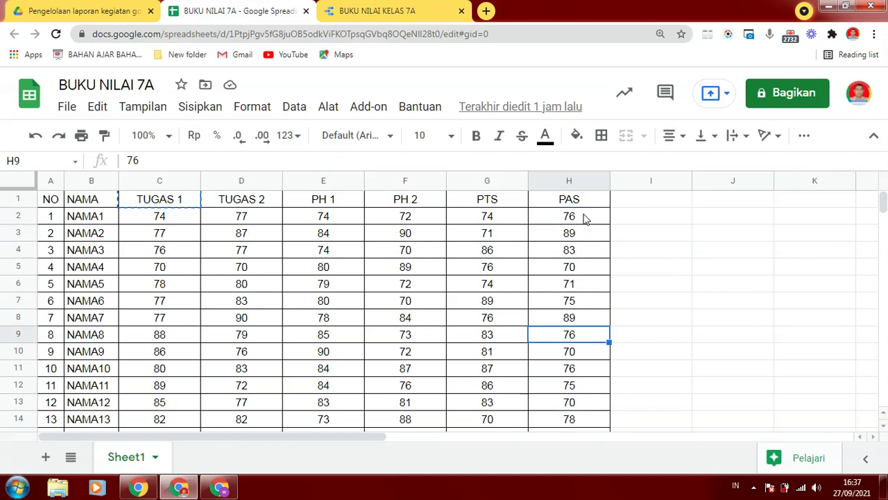
pyautogui.press('Down')
pyautogui.press('Down')
pyautogui.press('Down')
pyautogui.press('Down')
pyautogui.press('Down')
pyautogui.press('Down')
pyautogui.press('Down')
pyautogui.press('Down')
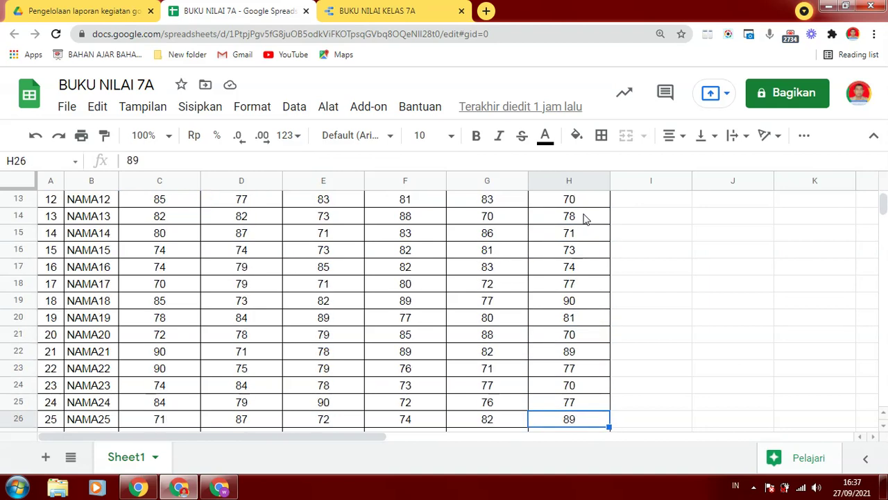
pyautogui.press('Down')
pyautogui.press('Down')
pyautogui.press('Down')
pyautogui.press('Down')
pyautogui.press('Down')
pyautogui.press('Down')
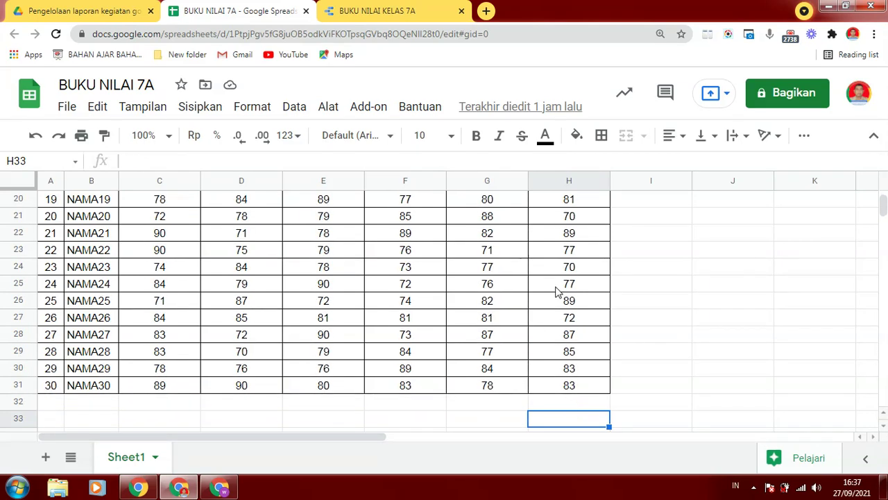
# Step: Go back up through the PAS grades to the column's header in row 1
pyautogui.click(556, 290)
pyautogui.press('Up')
pyautogui.press('Up')
pyautogui.press('Up')
pyautogui.press('Up')
pyautogui.press('Up')
pyautogui.press('Up')
pyautogui.press('Up')
pyautogui.press('Up')
pyautogui.press('Up')
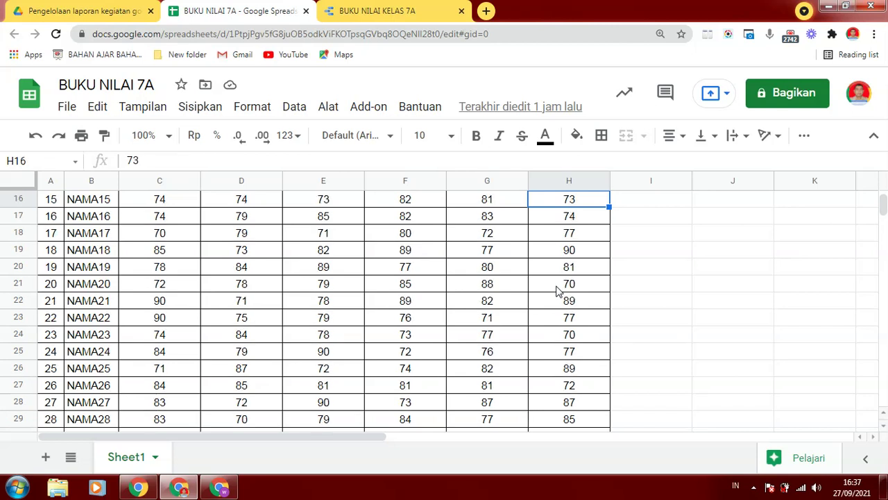
pyautogui.press('Up')
pyautogui.press('Up')
pyautogui.press('Up')
pyautogui.press('Up')
pyautogui.press('Up')
pyautogui.press('Up')
pyautogui.press('Up')
pyautogui.press('Up')
pyautogui.press('Up')
pyautogui.press('Up')
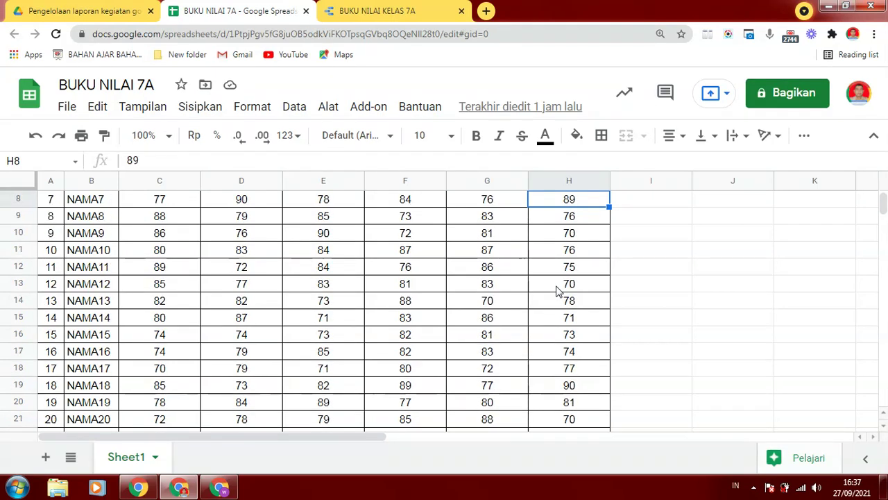
pyautogui.press('Up')
pyautogui.press('Up')
pyautogui.press('Up')
pyautogui.press('Up')
pyautogui.press('Up')
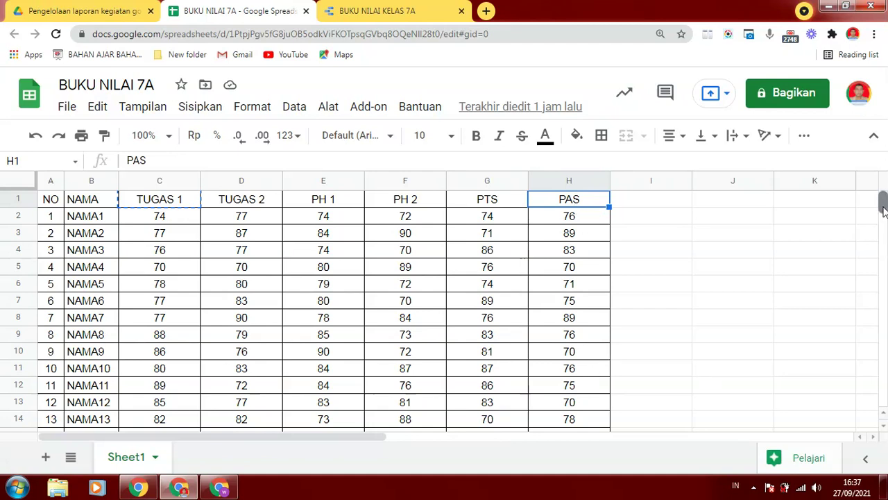
pyautogui.moveTo(883, 205)
pyautogui.mouseDown()
pyautogui.moveTo(884, 217)
pyautogui.moveTo(884, 198)
pyautogui.mouseUp()
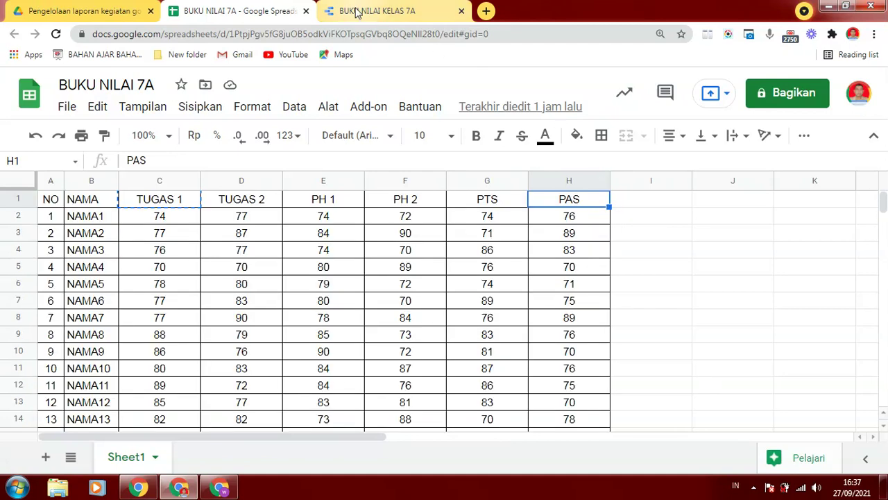
# Step: Return to the shared report in the other profile and inspect the chart's bars for PAS grades 77 and 70
pyautogui.click(356, 13)
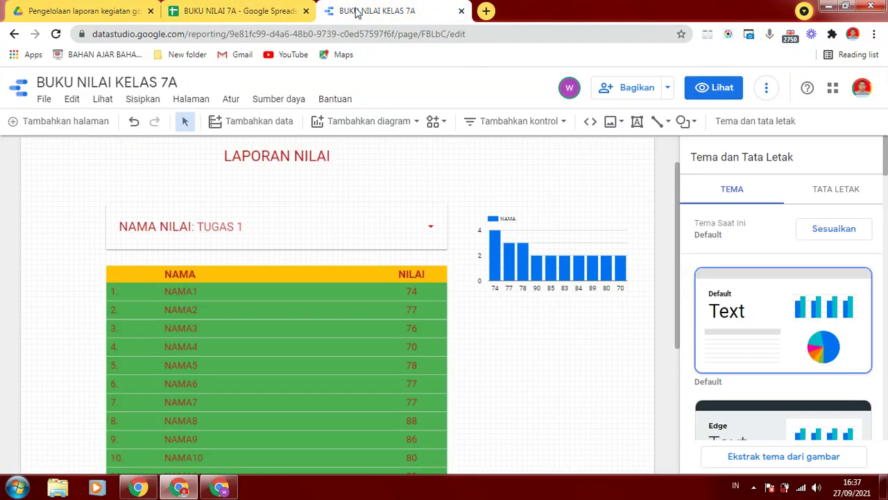
pyautogui.click(219, 490)
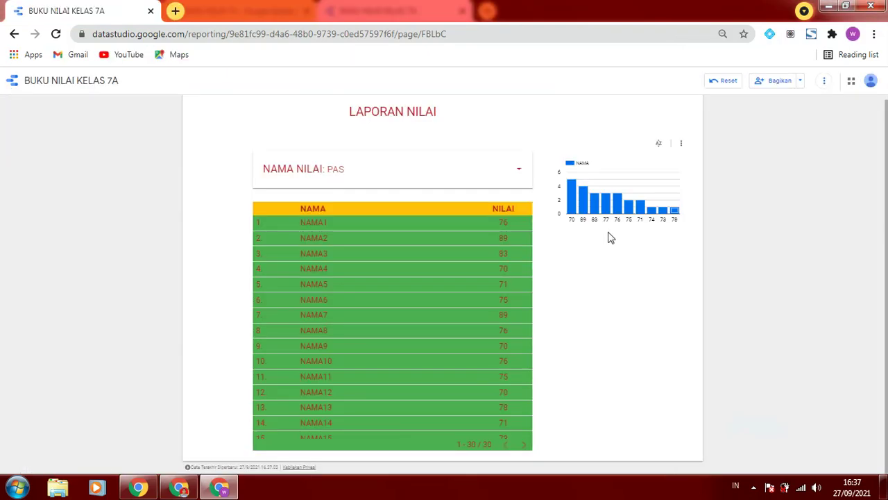
pyautogui.moveTo(608, 209)
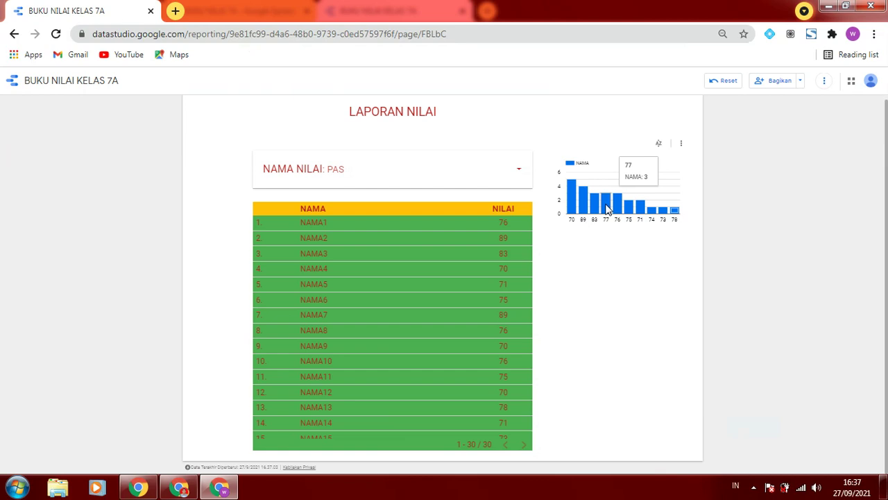
pyautogui.moveTo(572, 198)
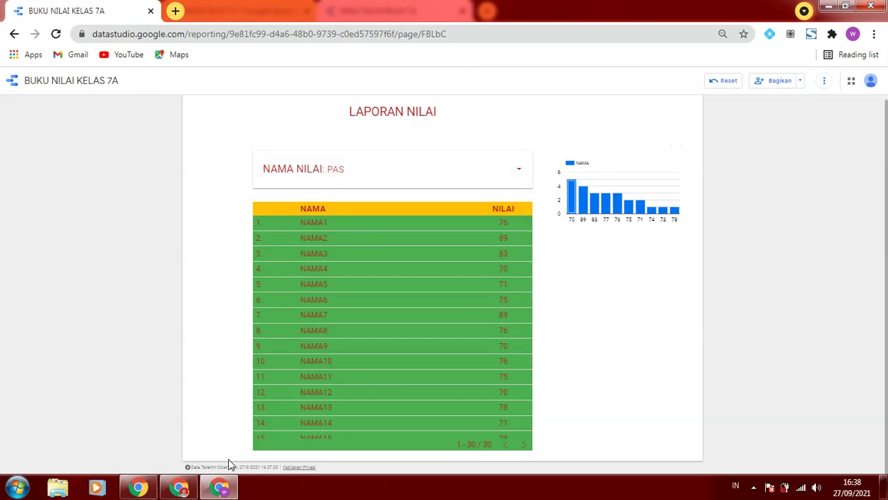
# Step: Switch to the BUKU NILAI 7A spreadsheet in the owner's profile and search it for 70
pyautogui.click(184, 488)
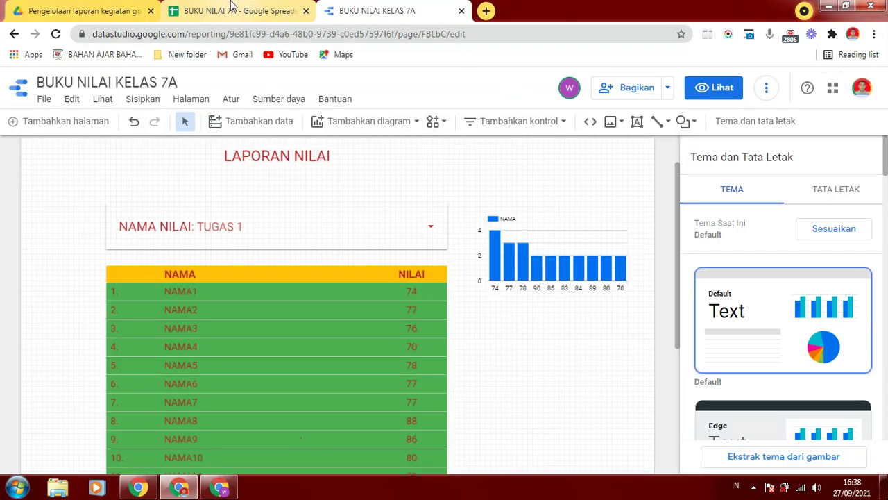
pyautogui.click(212, 14)
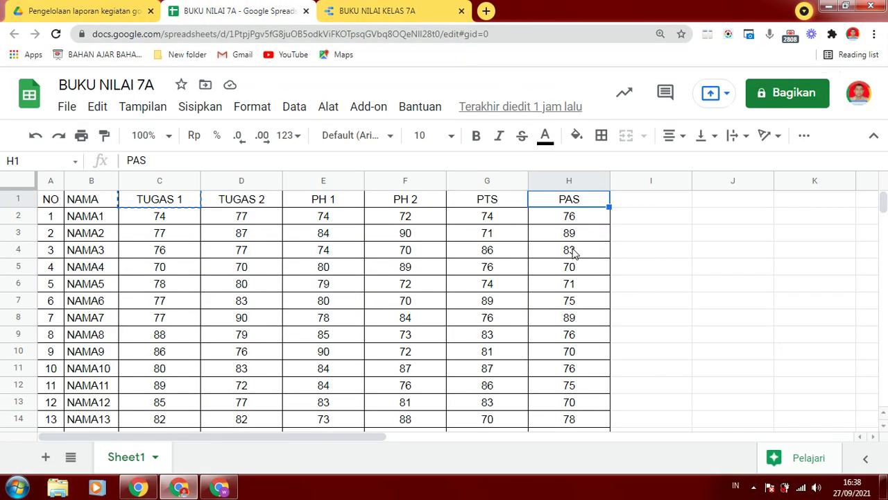
pyautogui.click(571, 408)
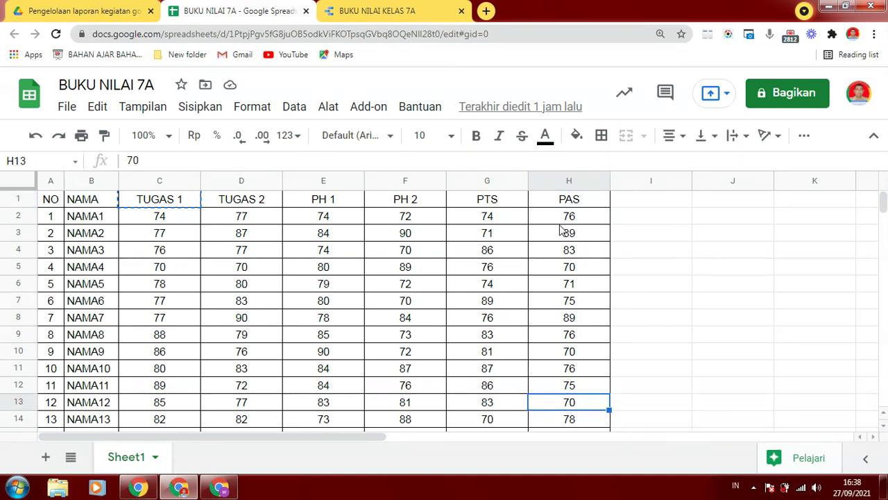
pyautogui.hotkey('ctrl', 'f')
pyautogui.write('70')
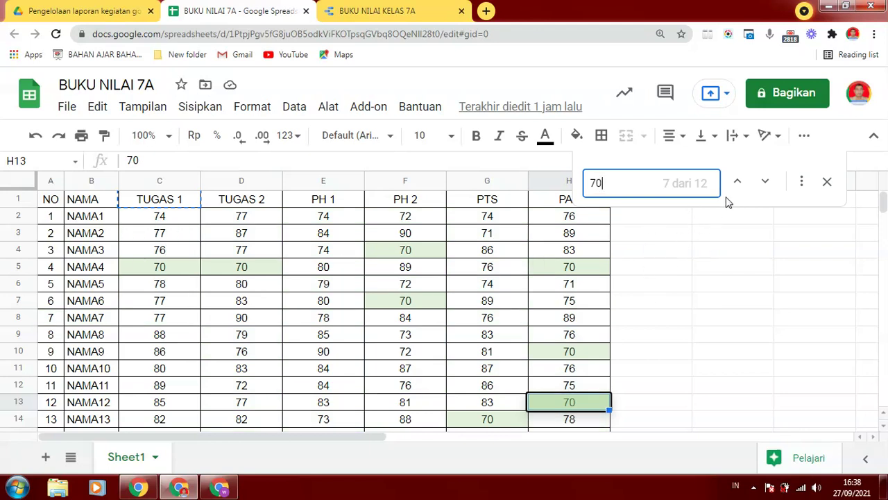
# Step: Examine the highlighted 70 grades in the PAS column from NAMA12 up to the header
pyautogui.click(594, 339)
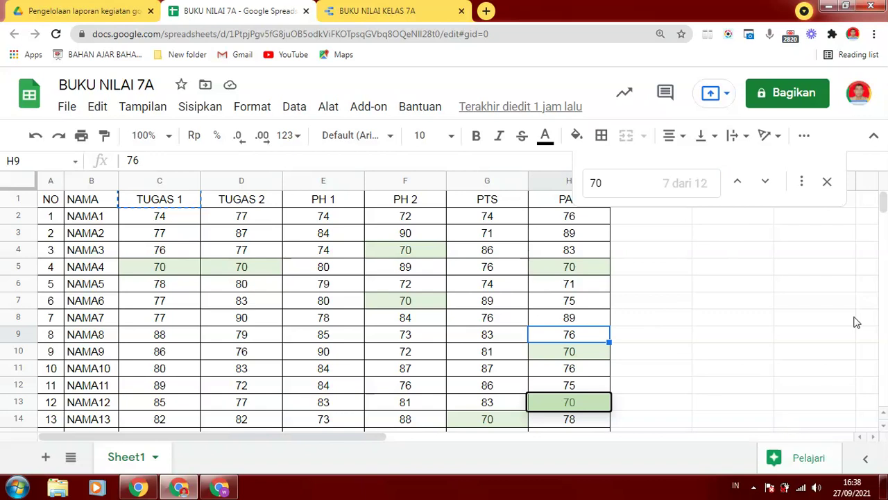
pyautogui.click(569, 424)
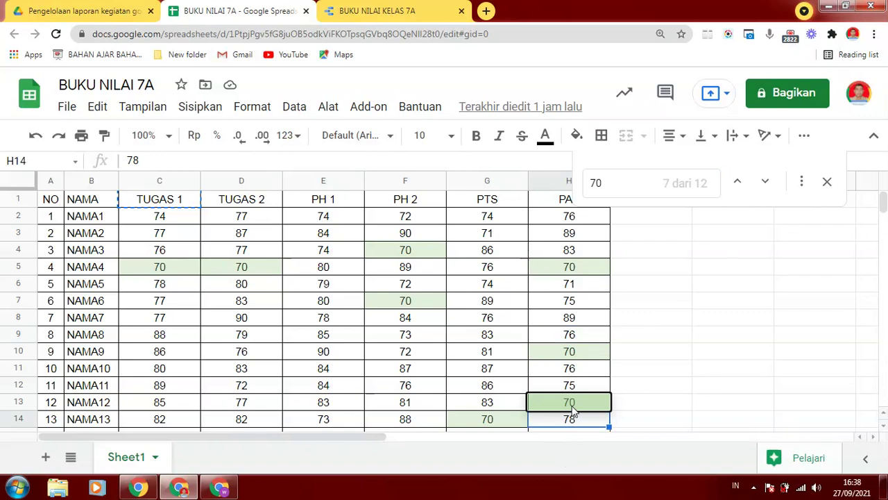
pyautogui.click(573, 409)
pyautogui.press('Up')
pyautogui.press('Up')
pyautogui.press('Up')
pyautogui.press('Up')
pyautogui.press('Up')
pyautogui.press('Up')
pyautogui.press('Up')
pyautogui.press('Up')
pyautogui.press('Up')
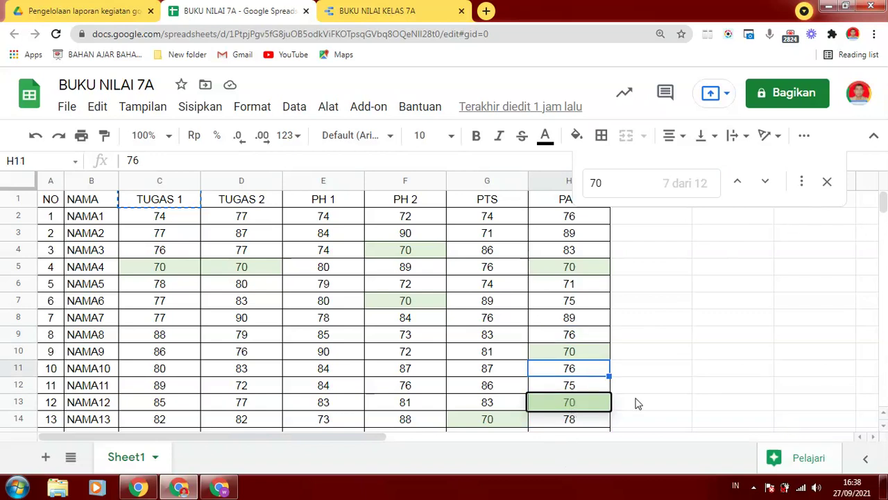
pyautogui.press('Up')
pyautogui.press('Up')
pyautogui.press('Up')
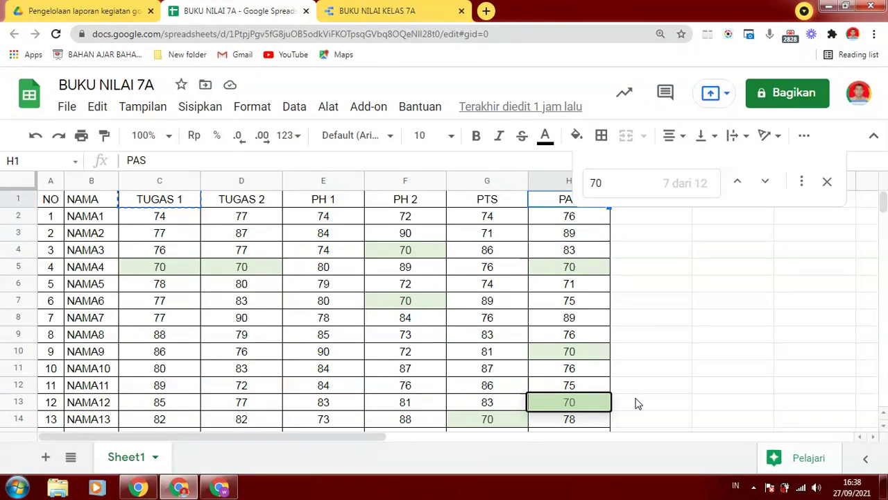
# Step: Close the search for 70 in the spreadsheet and select NAMA1's PAS grade
pyautogui.click(565, 341)
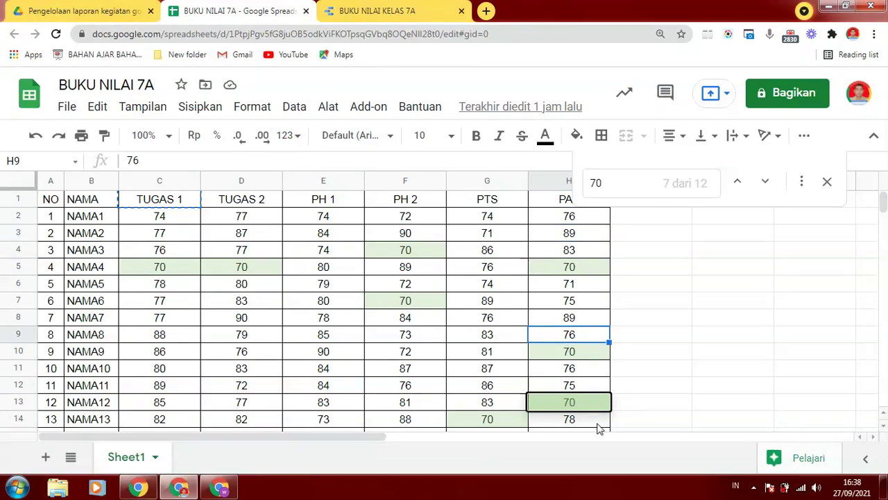
pyautogui.click(827, 182)
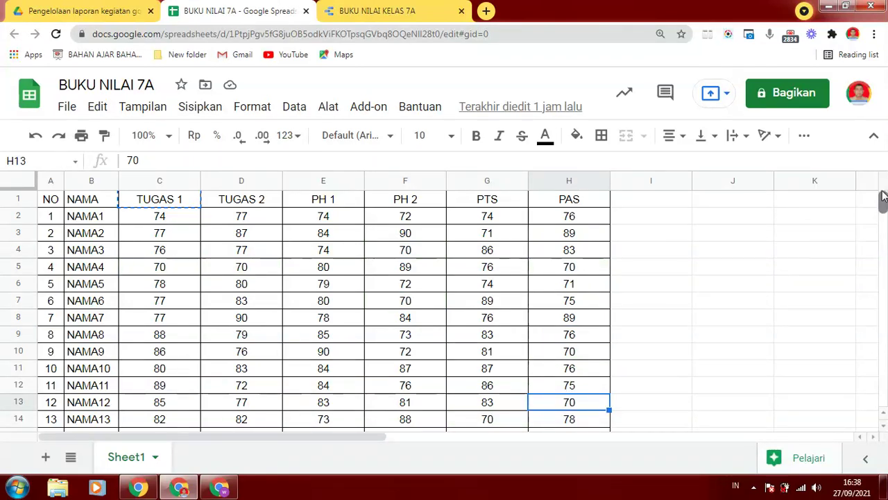
pyautogui.click(559, 218)
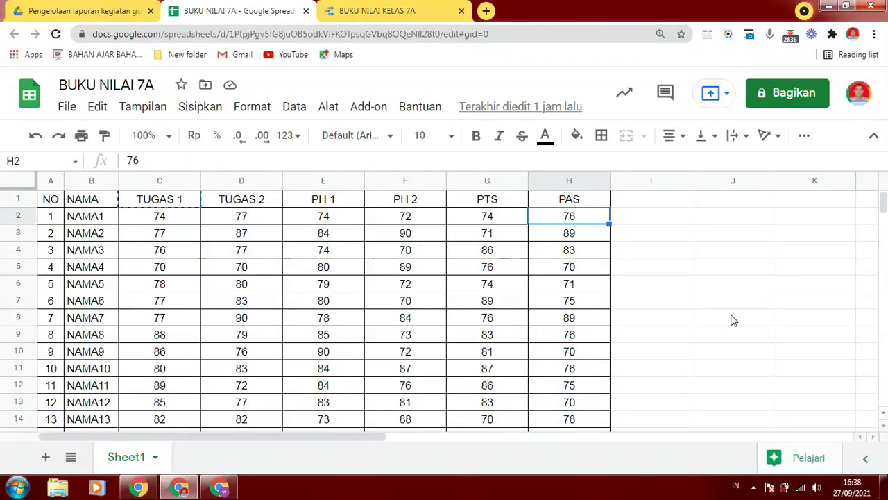
# Step: Read down the PAS grades from NAMA1 to NAMA30 looking for 70s, then select NAMA23's PAS grade
pyautogui.press('Down')
pyautogui.press('Down')
pyautogui.press('Down')
pyautogui.press('Down')
pyautogui.press('Down')
pyautogui.press('Down')
pyautogui.press('Down')
pyautogui.press('Down')
pyautogui.press('Down')
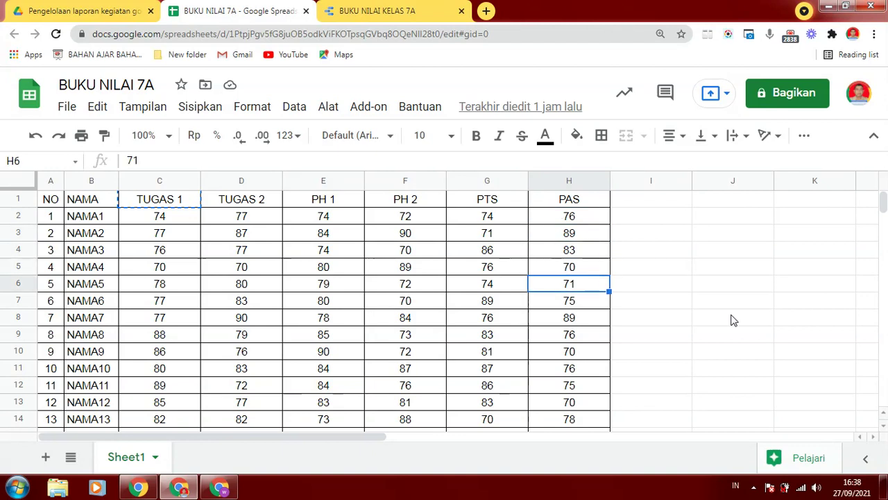
pyautogui.press('Down')
pyautogui.press('Down')
pyautogui.press('Down')
pyautogui.press('Down')
pyautogui.press('Down')
pyautogui.press('Down')
pyautogui.press('Down')
pyautogui.press('Down')
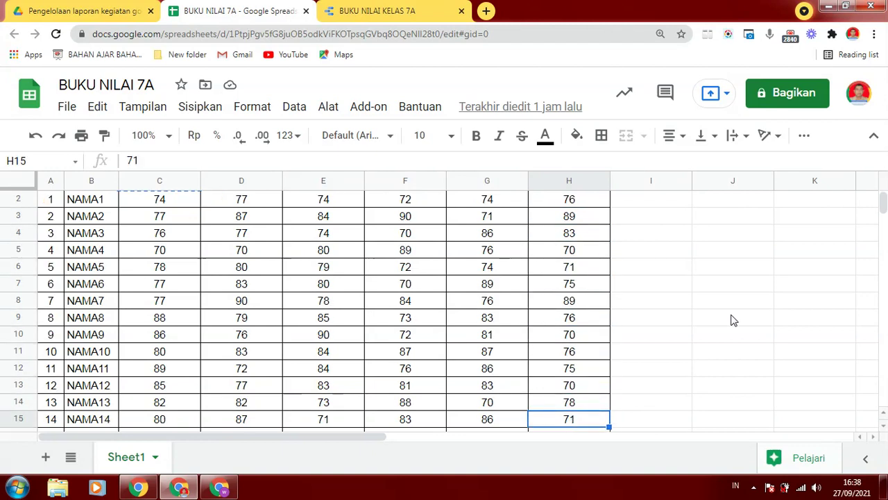
pyautogui.press('Down')
pyautogui.press('Down')
pyautogui.press('Down')
pyautogui.press('Down')
pyautogui.press('Down')
pyautogui.press('Down')
pyautogui.press('Down')
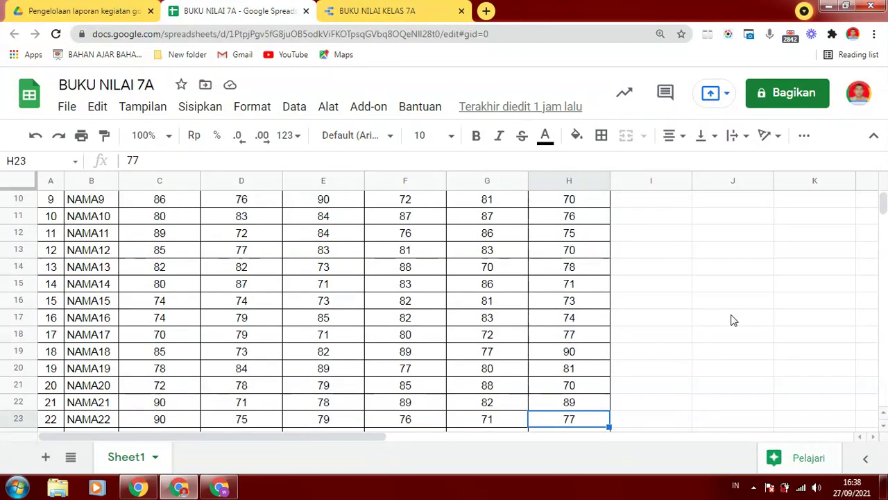
pyautogui.press('Down')
pyautogui.press('Down')
pyautogui.press('Down')
pyautogui.press('Down')
pyautogui.press('Down')
pyautogui.press('Down')
pyautogui.press('Down')
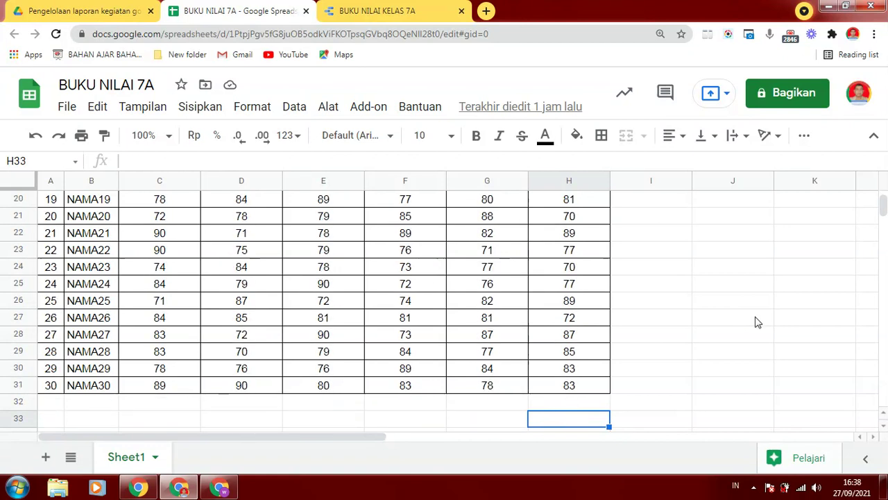
pyautogui.click(577, 269)
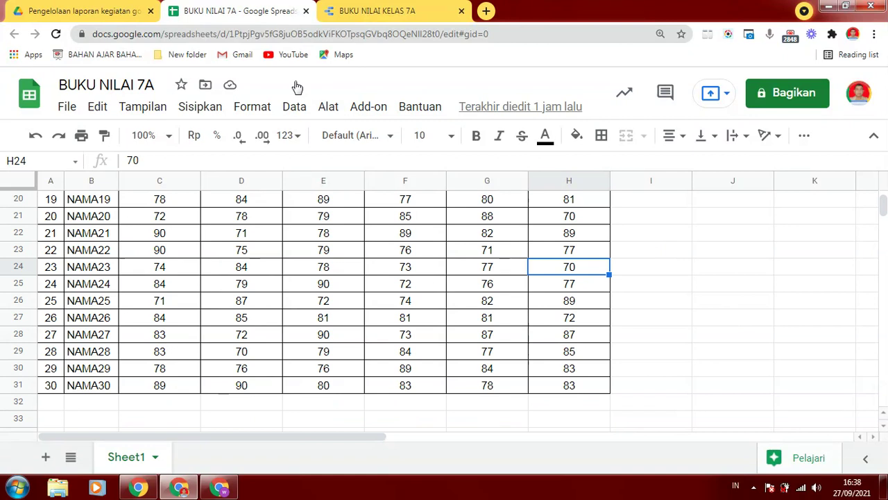
# Step: Switch to the shared report in the other profile and compare the chart's bar for 70 with the PAS grades in the table
pyautogui.click(221, 488)
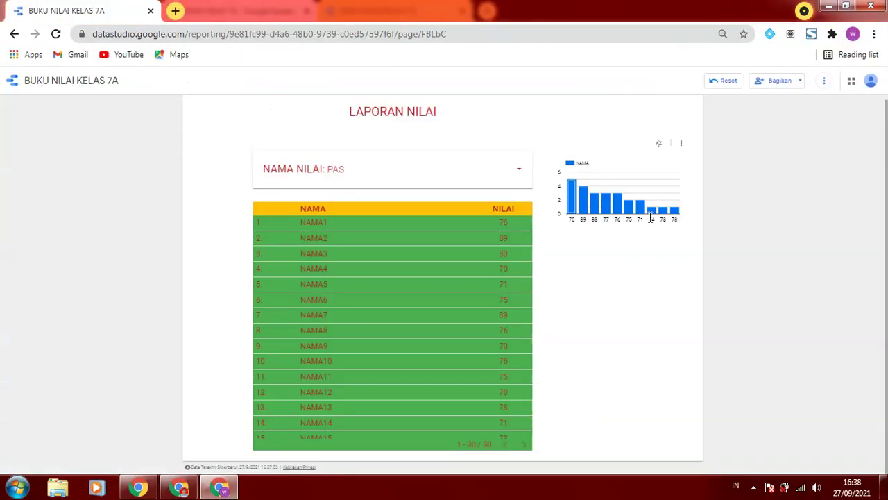
pyautogui.moveTo(572, 198)
pyautogui.click(531, 353)
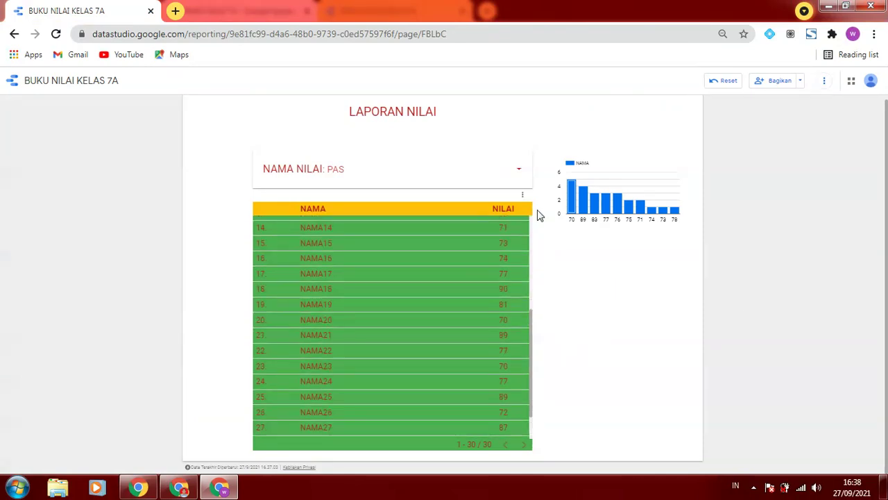
# Step: Return to the BUKU NILAI 7A spreadsheet in the owner's profile and view the grades from the header row
pyautogui.click(178, 490)
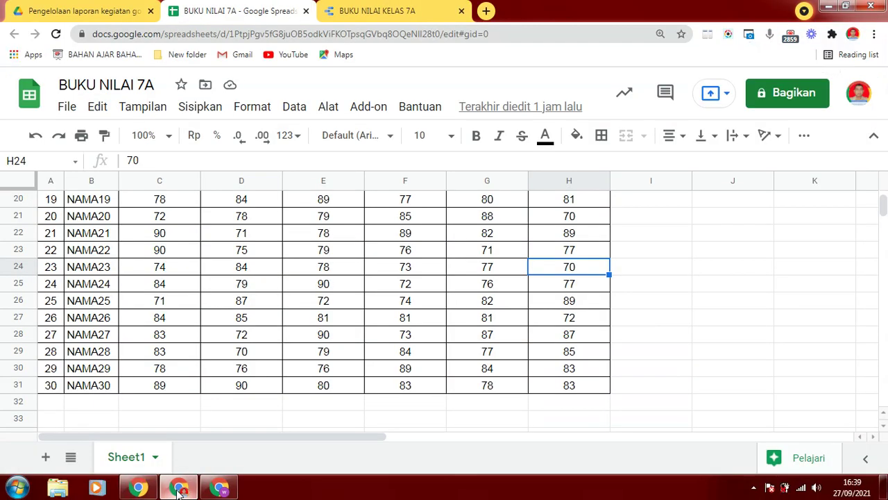
pyautogui.moveTo(883, 206); pyautogui.dragTo(886, 179)
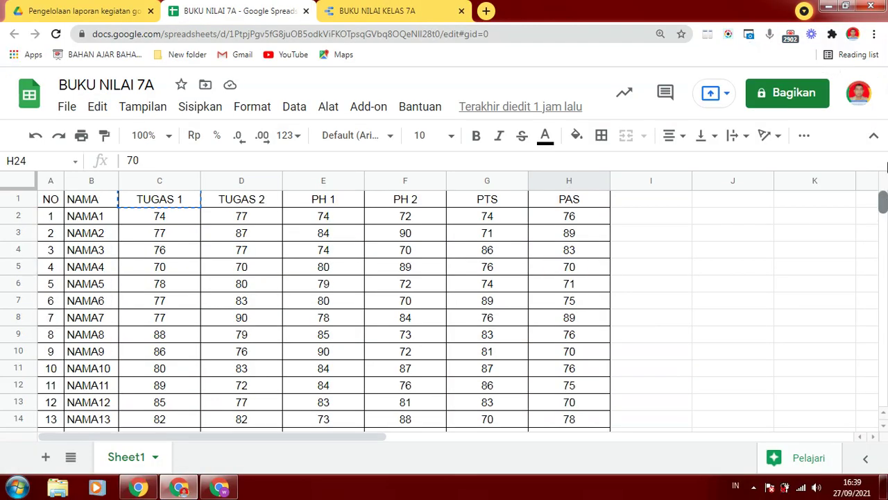